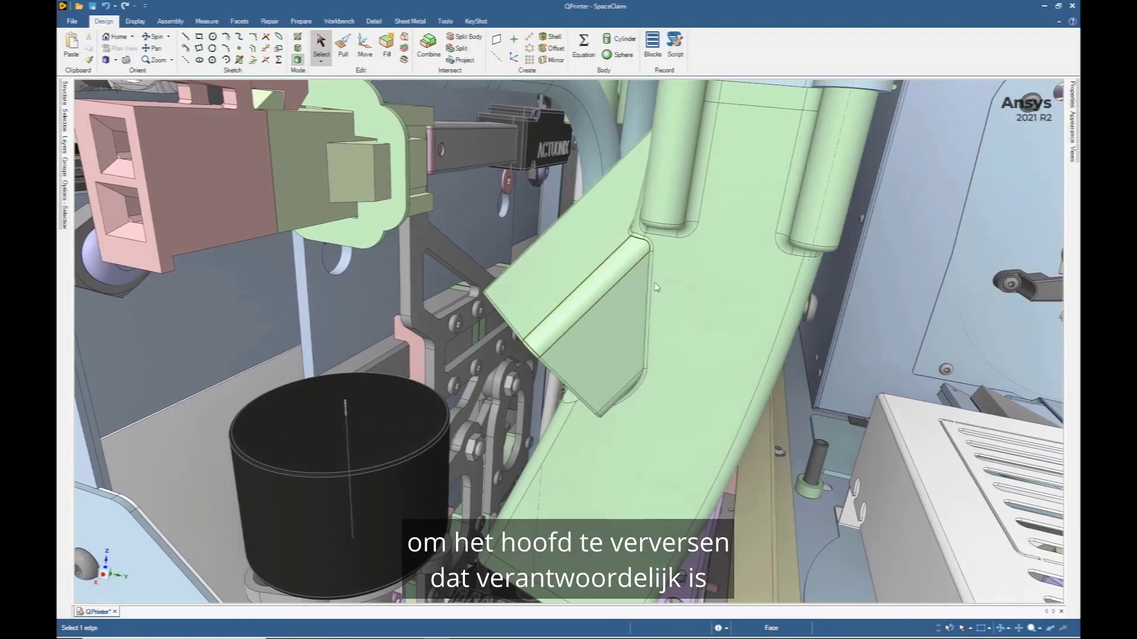
{"action": "scroll", "coordinate": [716, 261], "scroll_direction": "down", "scroll_amount": 10}
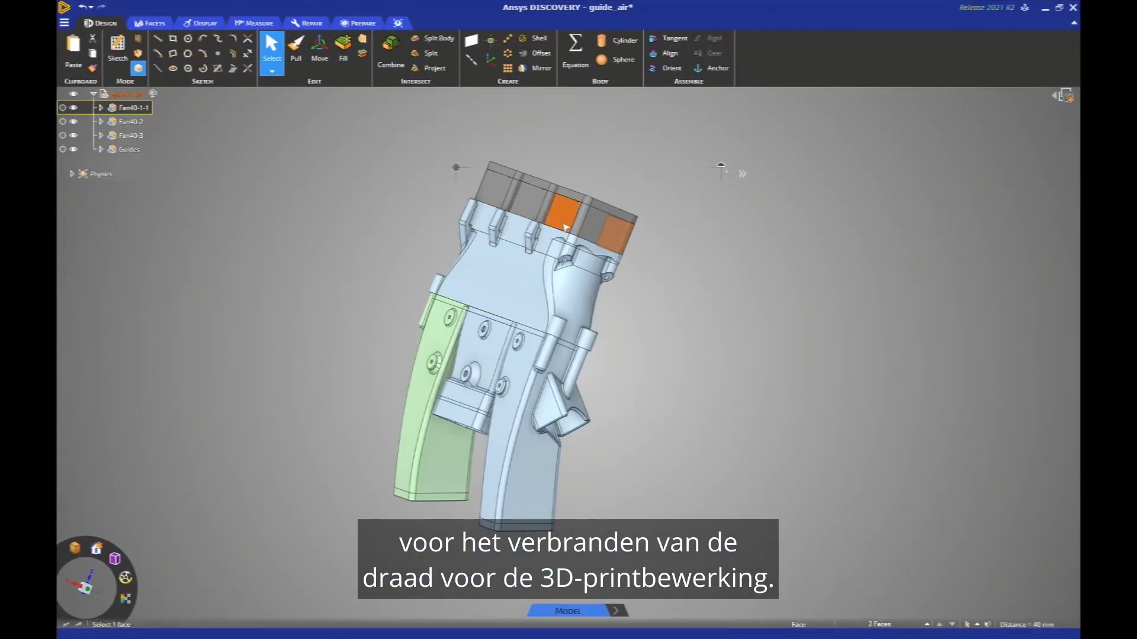
{"action": "key", "text": "x"}
{"action": "middle_click_drag", "start_coordinate": [566, 227], "coordinate": [560, 270]}
{"action": "middle_click_drag", "start_coordinate": [727, 586], "coordinate": [653, 589]}
{"action": "key", "text": "d"}
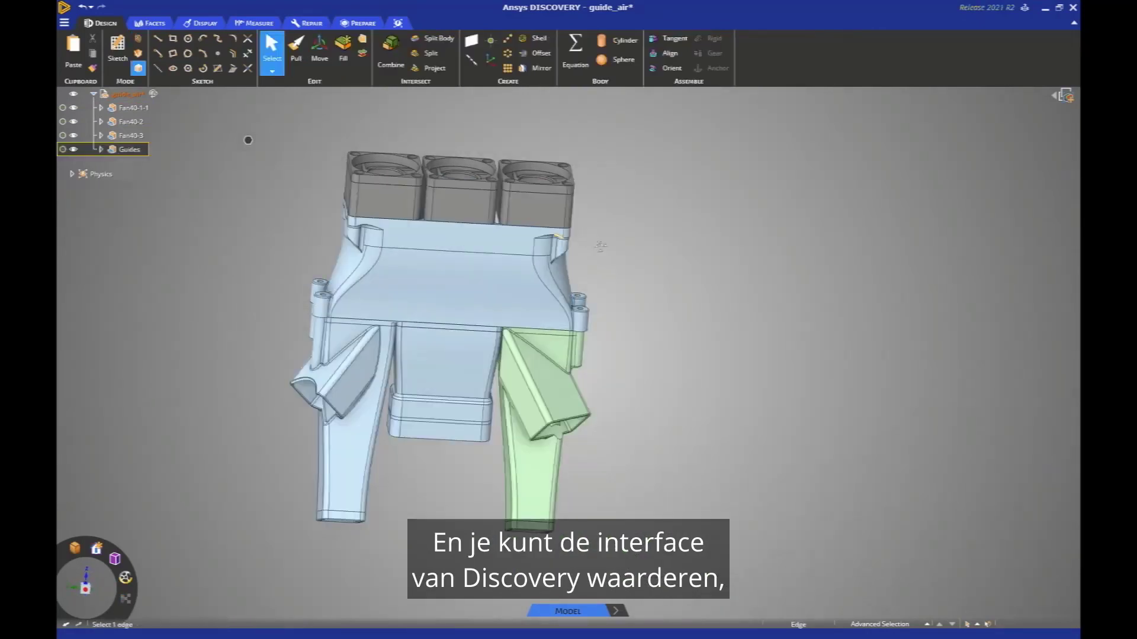
Isolate the upper fan duct body by hiding all other parts of the assembly.
{"action": "right_click", "coordinate": [530, 296]}
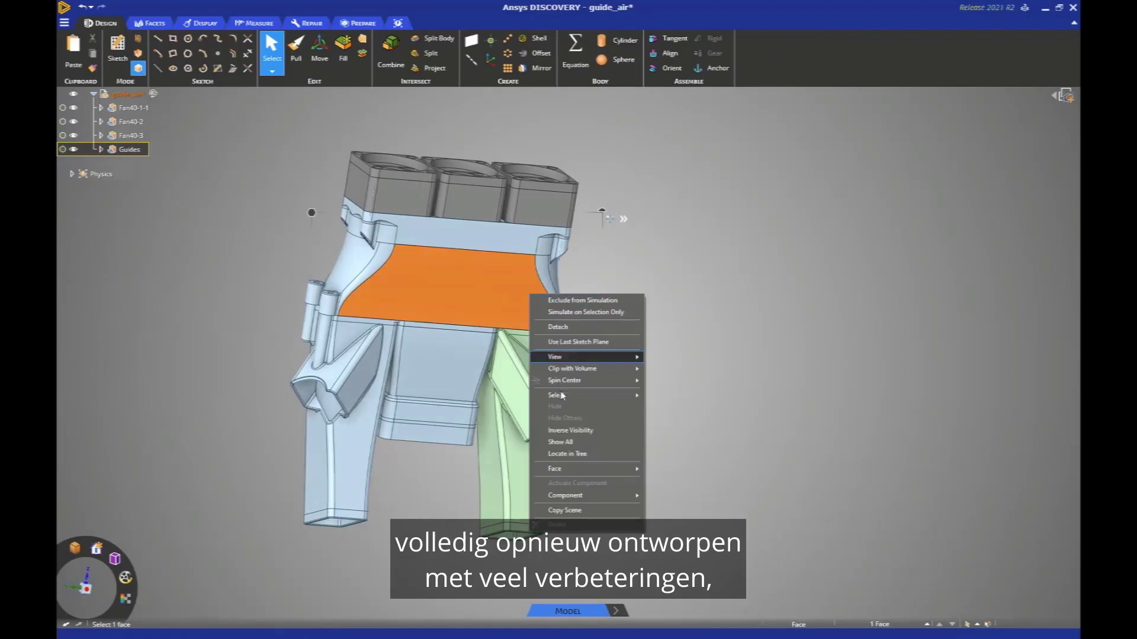
{"action": "left_click", "coordinate": [579, 419]}
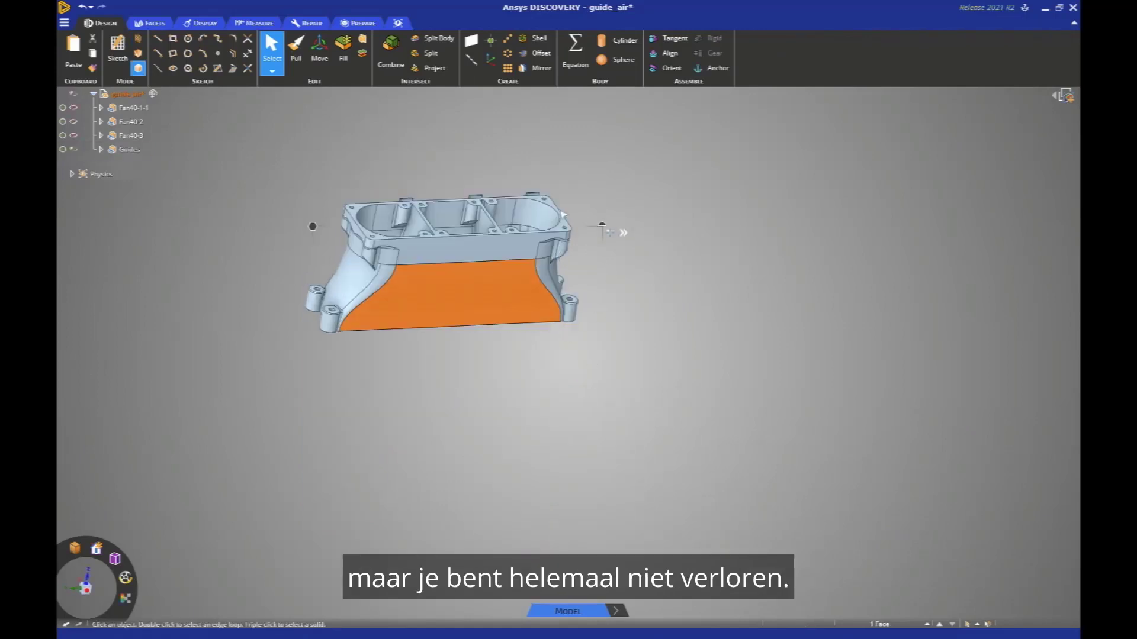
{"action": "scroll", "coordinate": [559, 254], "scroll_direction": "up", "scroll_amount": 5}
{"action": "middle_click_drag", "start_coordinate": [559, 254], "coordinate": [444, 296]}
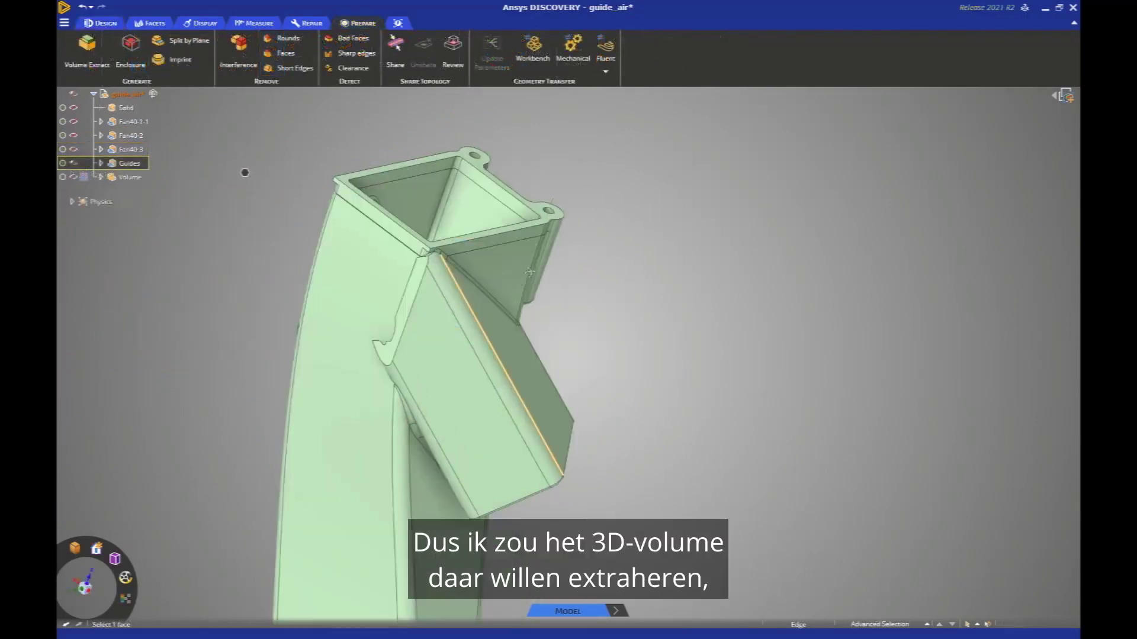
Remove the narrow rim faces around the inside of the air guide's two outlet openings by filling them.
{"action": "middle_click_drag", "start_coordinate": [529, 273], "coordinate": [533, 152]}
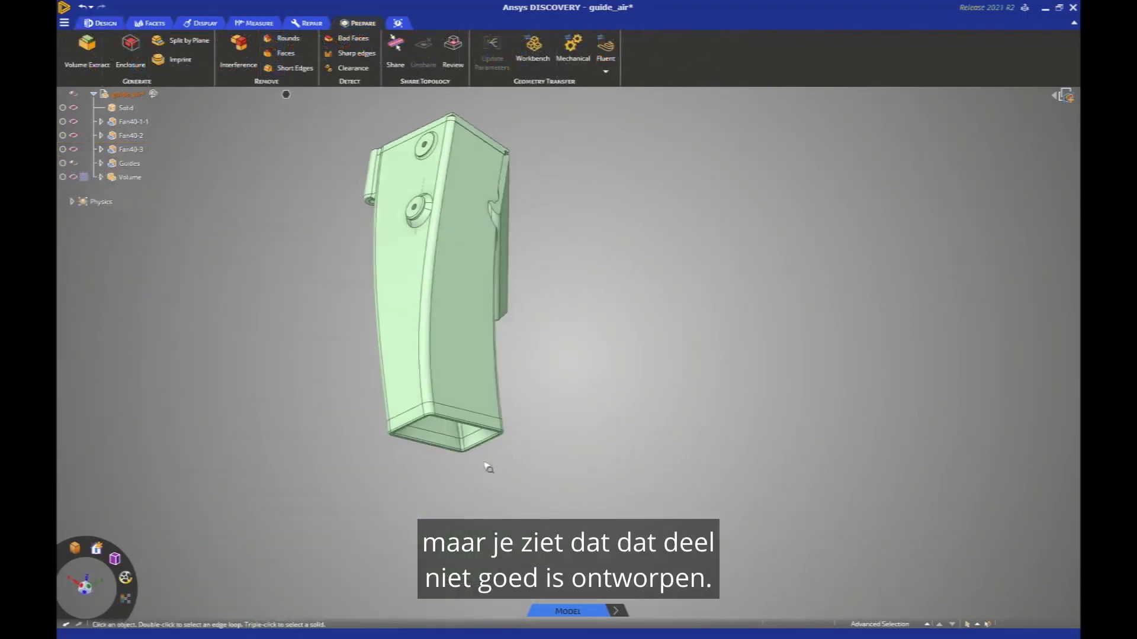
{"action": "scroll", "coordinate": [483, 461], "scroll_direction": "up", "scroll_amount": 5}
{"action": "middle_click_drag", "start_coordinate": [495, 338], "coordinate": [467, 205]}
{"action": "scroll", "coordinate": [574, 361], "scroll_direction": "up", "scroll_amount": 2}
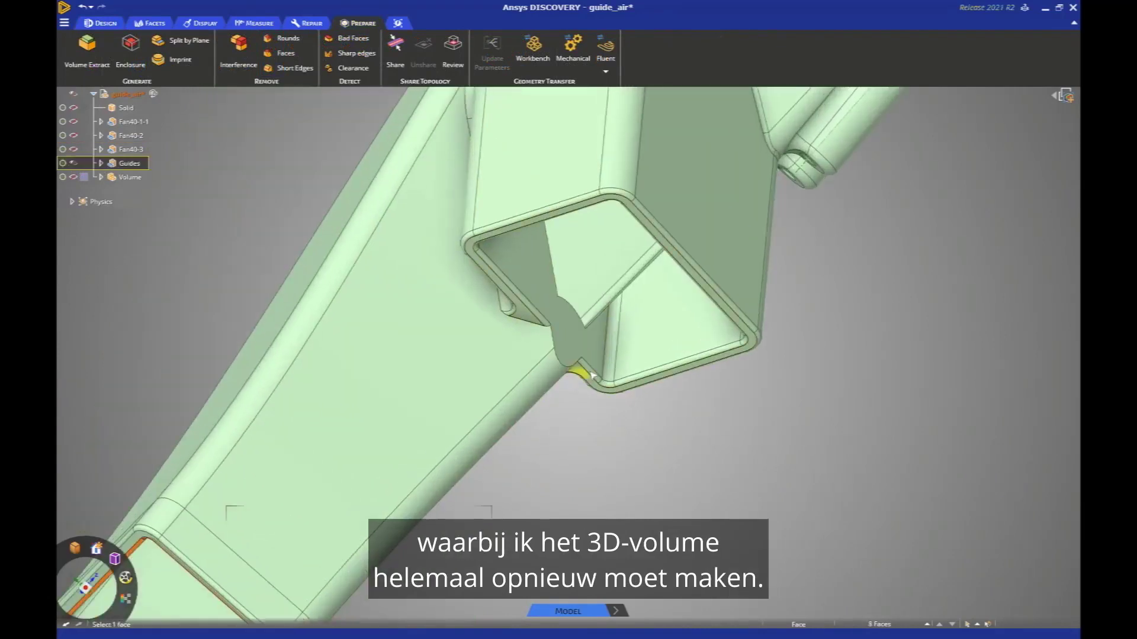
{"action": "double_click", "coordinate": [590, 373], "text": "ctrl"}
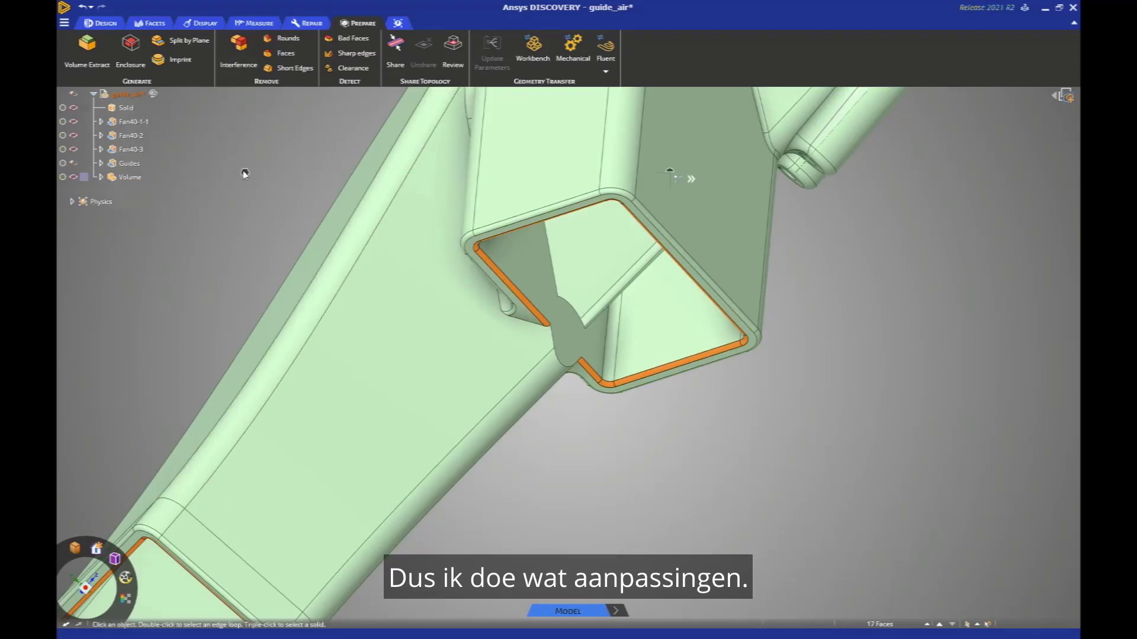
{"action": "right_click", "coordinate": [243, 172]}
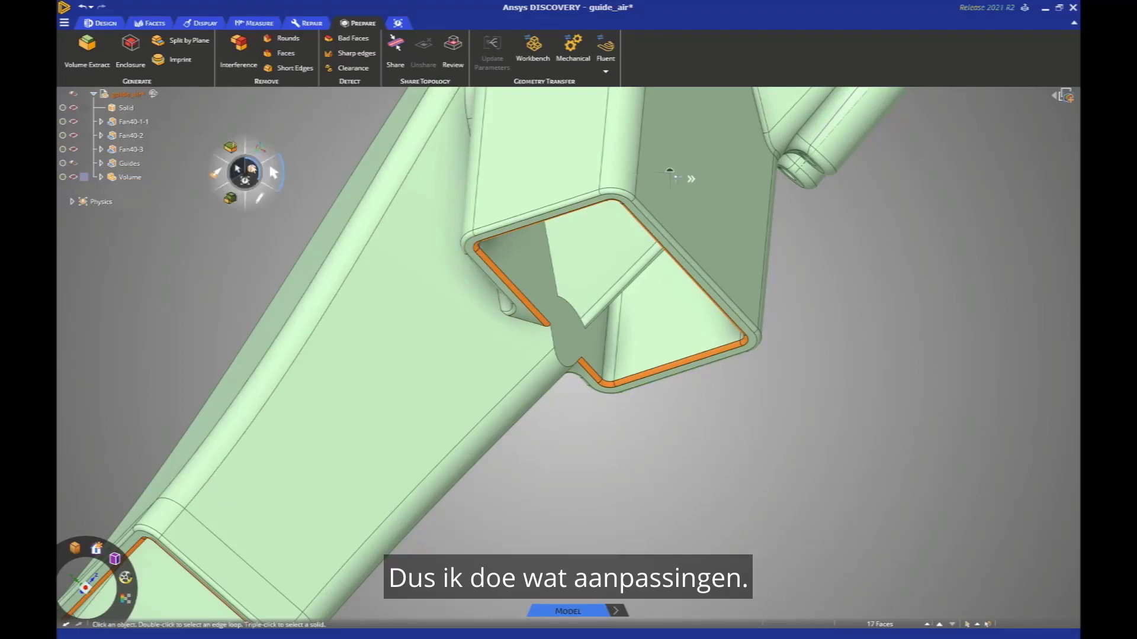
{"action": "left_click", "coordinate": [327, 202]}
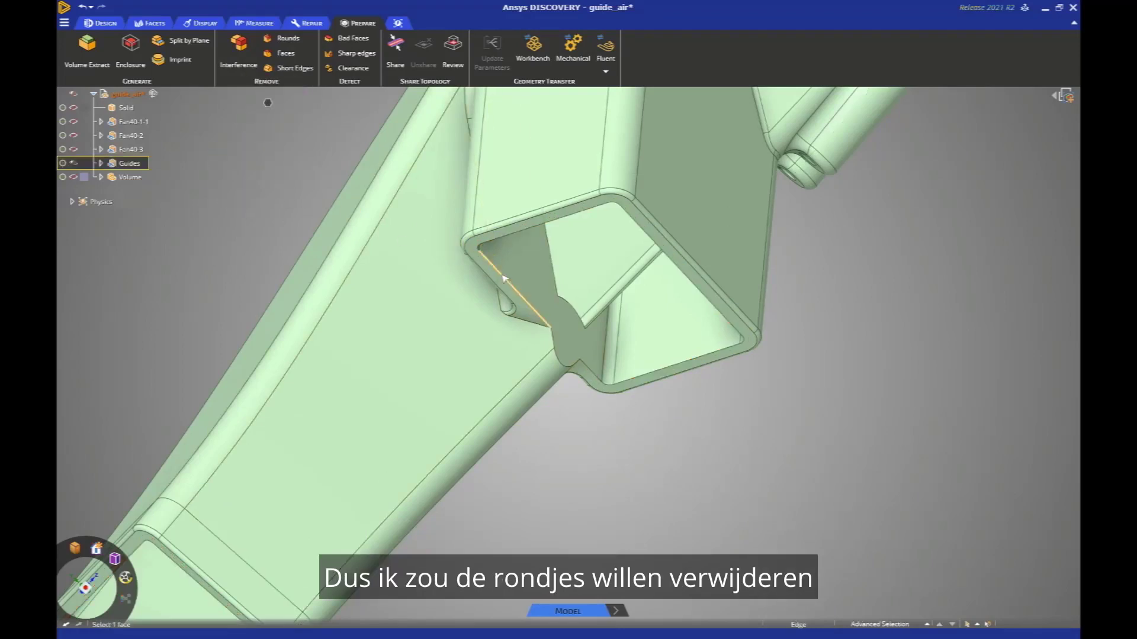
Copy the inner edge loops of the air guide's side outlet, lower outlet and top inlet.
{"action": "double_click", "coordinate": [509, 292]}
{"action": "scroll", "coordinate": [509, 293], "scroll_direction": "down", "scroll_amount": 5}
{"action": "middle_click_drag", "start_coordinate": [452, 375], "coordinate": [471, 337], "text": "ctrl"}
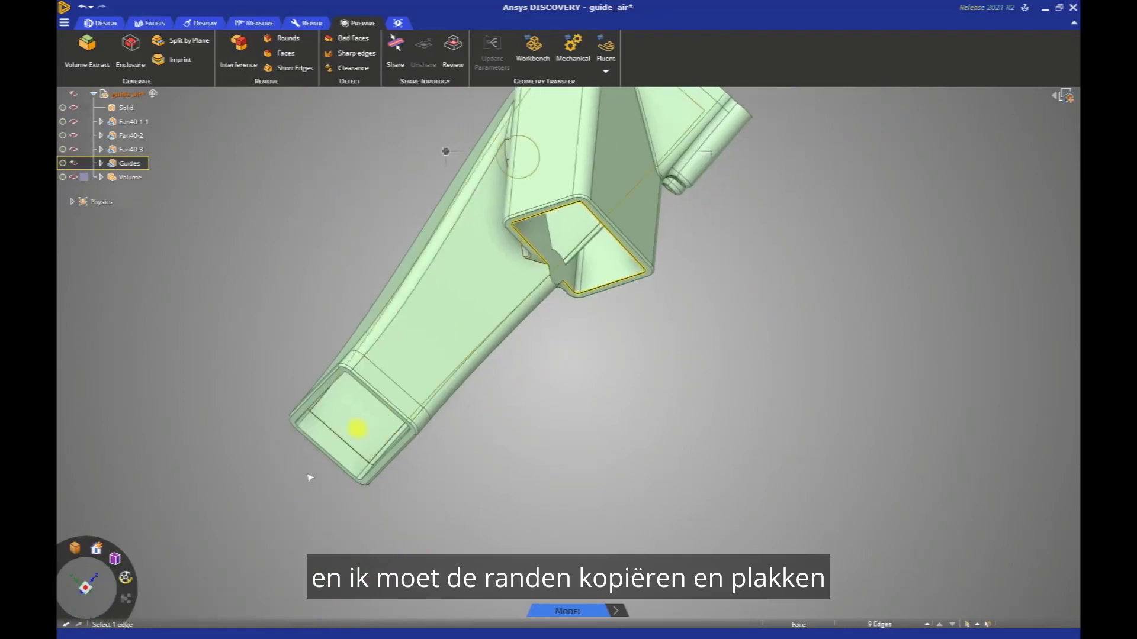
{"action": "double_click", "coordinate": [336, 464], "text": "ctrl"}
{"action": "scroll", "coordinate": [437, 279], "scroll_direction": "down", "scroll_amount": 4}
{"action": "middle_click_drag", "start_coordinate": [436, 279], "coordinate": [527, 243], "text": "ctrl"}
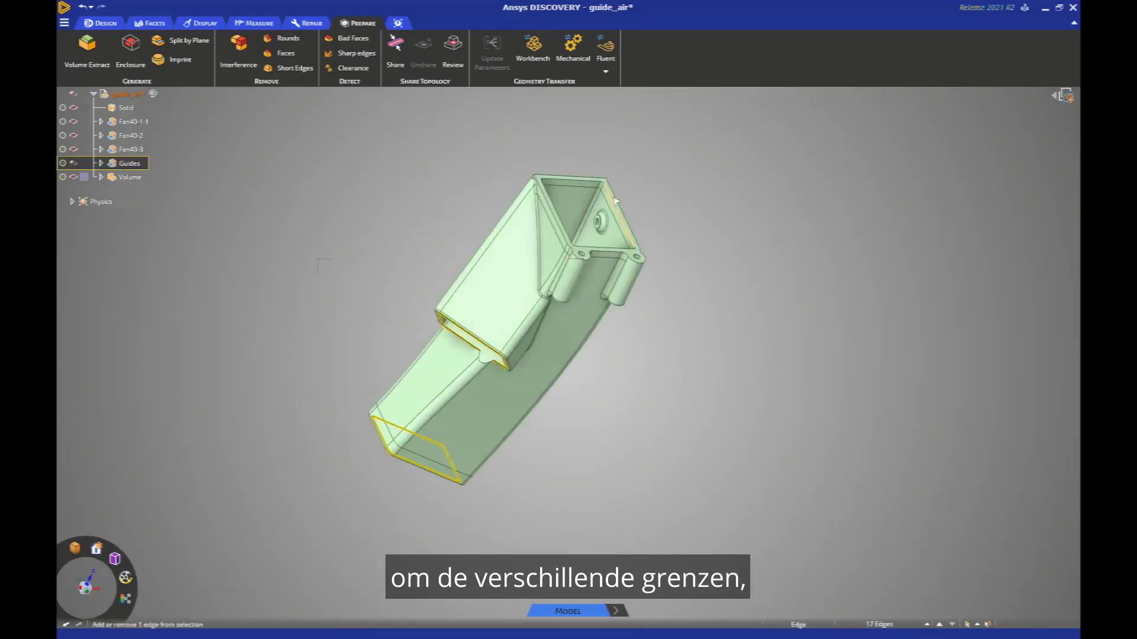
{"action": "double_click", "coordinate": [616, 201], "text": "ctrl"}
Paste the copied edges as separate curves and fill the closed loops into surfaces.
{"action": "middle_click_drag", "start_coordinate": [415, 218], "coordinate": [474, 204]}
{"action": "left_click", "coordinate": [104, 23]}
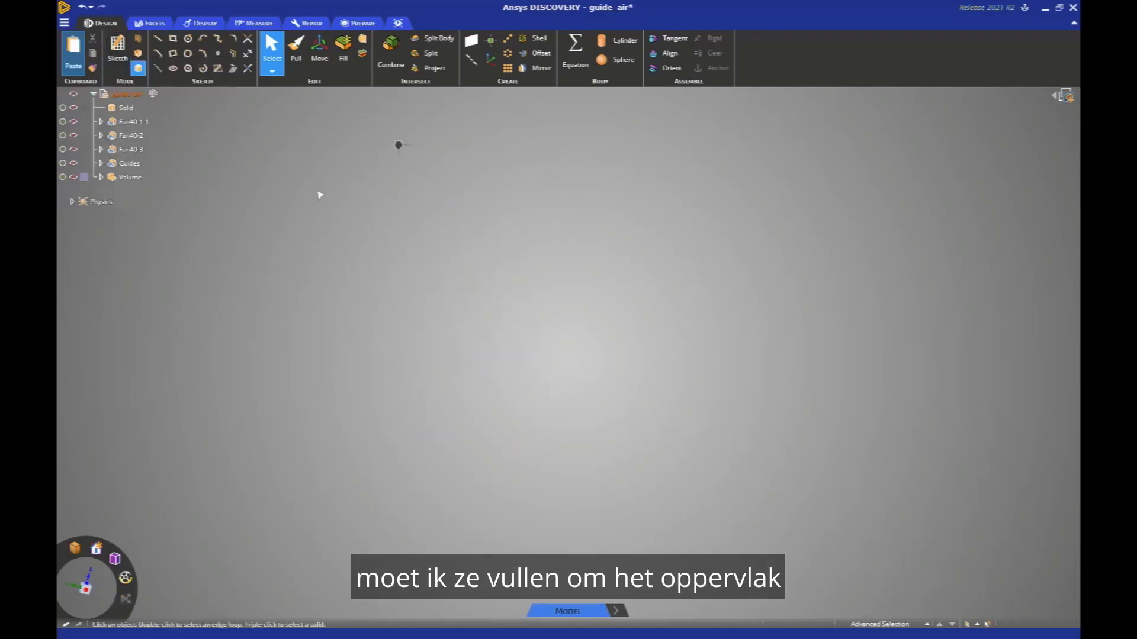
{"action": "left_click", "coordinate": [73, 54]}
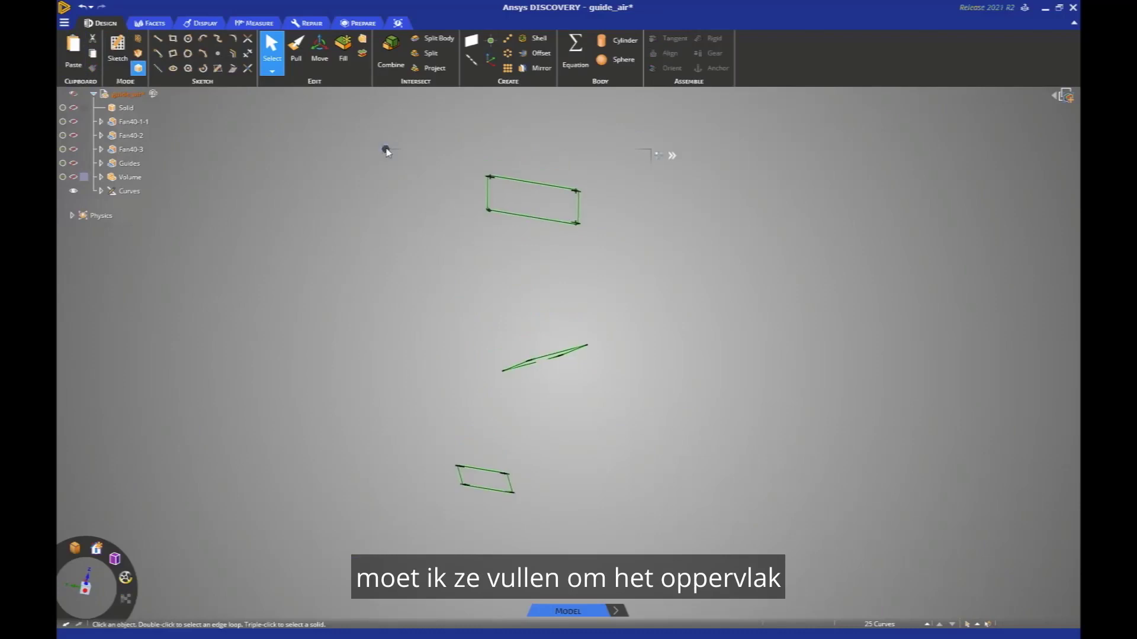
{"action": "right_click", "coordinate": [386, 152]}
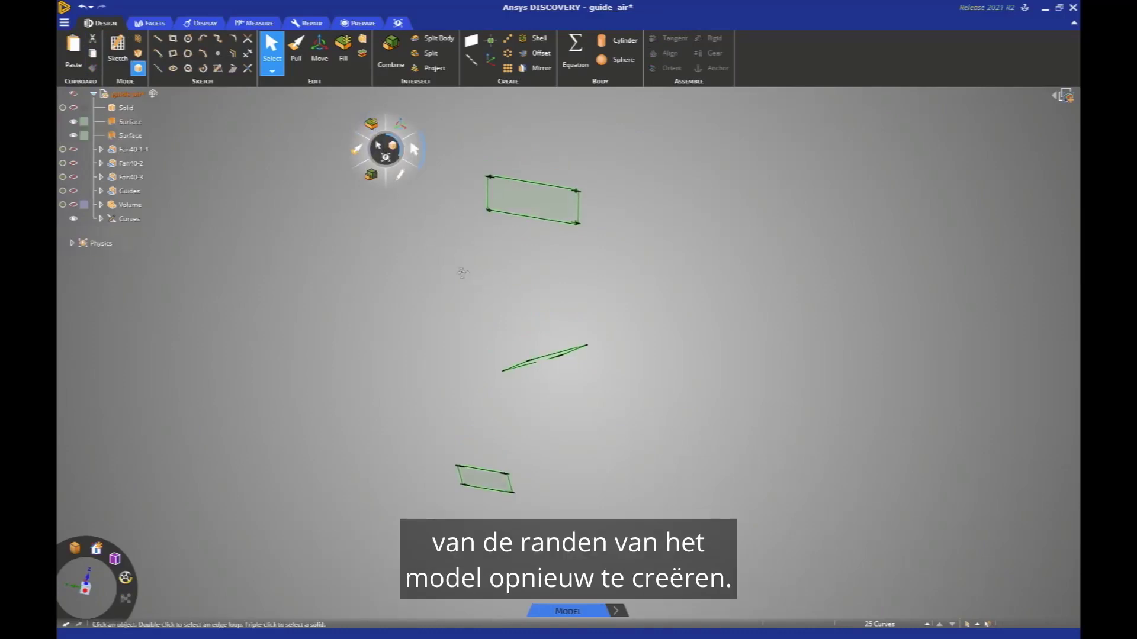
Extend the open line of the middle loop to close its gap, then fill the loop into a surface.
{"action": "middle_click_drag", "start_coordinate": [463, 273], "coordinate": [529, 497]}
{"action": "left_click", "coordinate": [526, 357]}
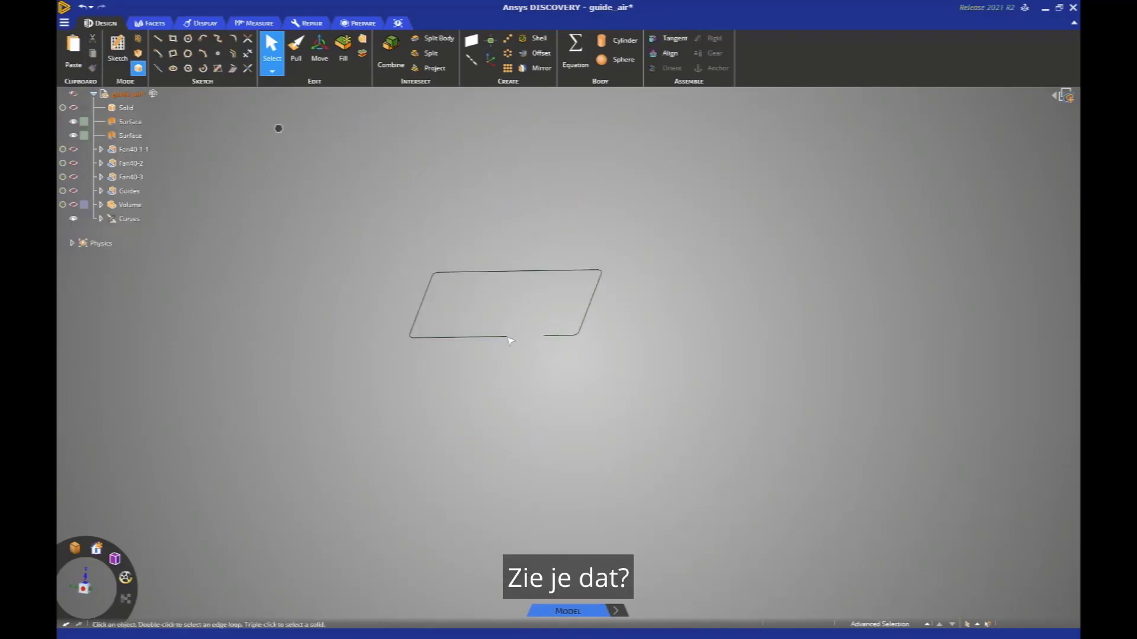
{"action": "left_click_drag", "start_coordinate": [507, 338], "coordinate": [544, 337]}
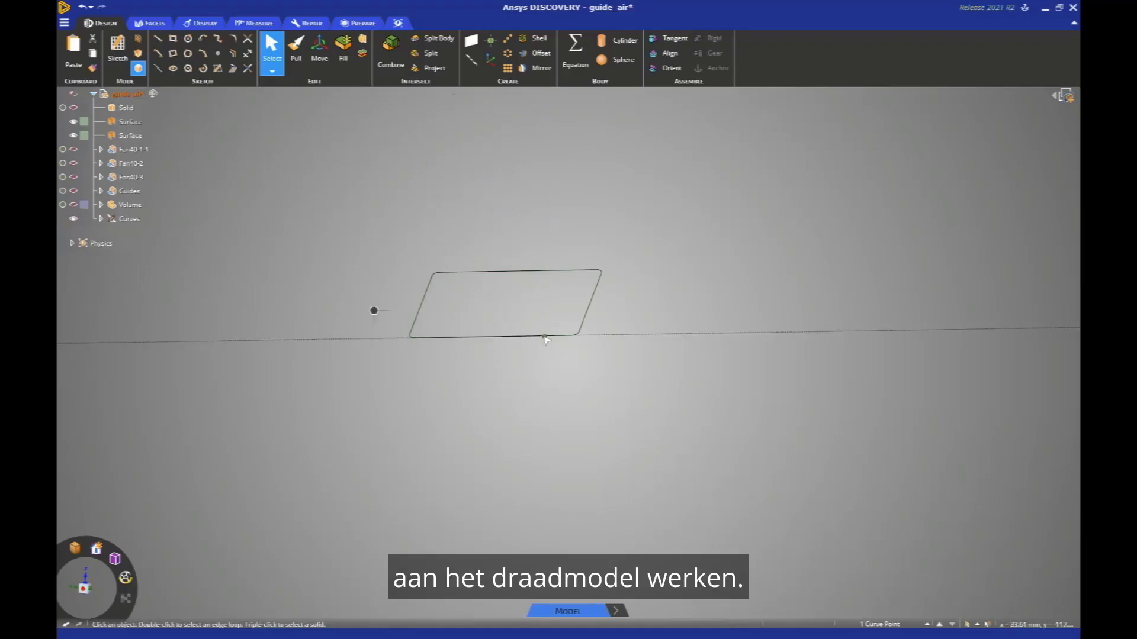
{"action": "left_click_drag", "start_coordinate": [385, 239], "coordinate": [616, 381]}
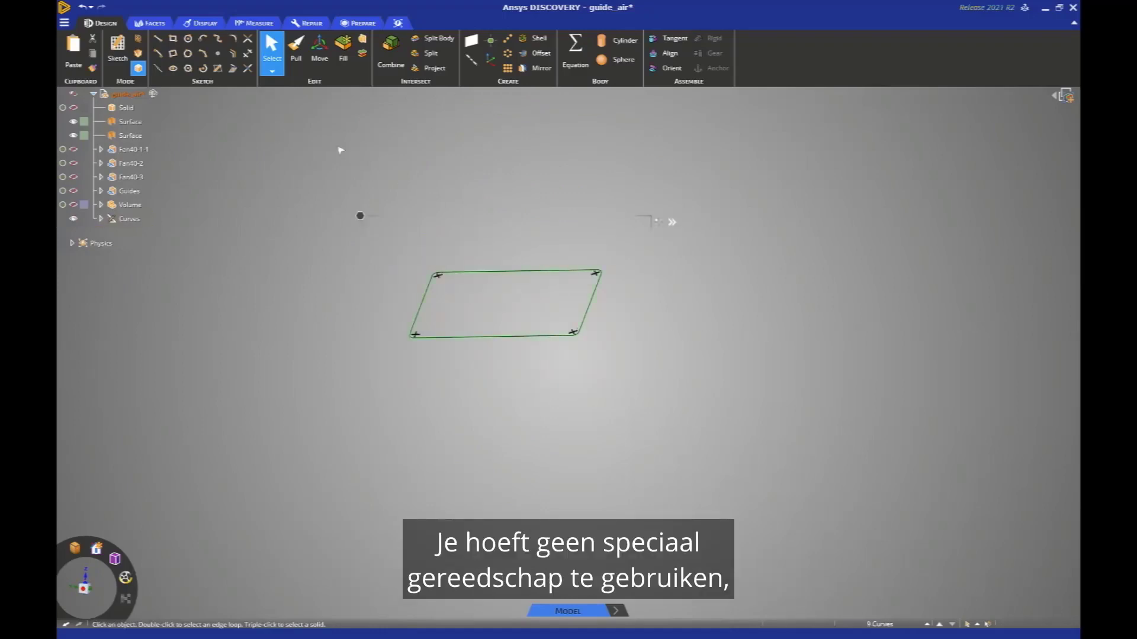
{"action": "right_click", "coordinate": [361, 217]}
{"action": "left_click", "coordinate": [350, 183]}
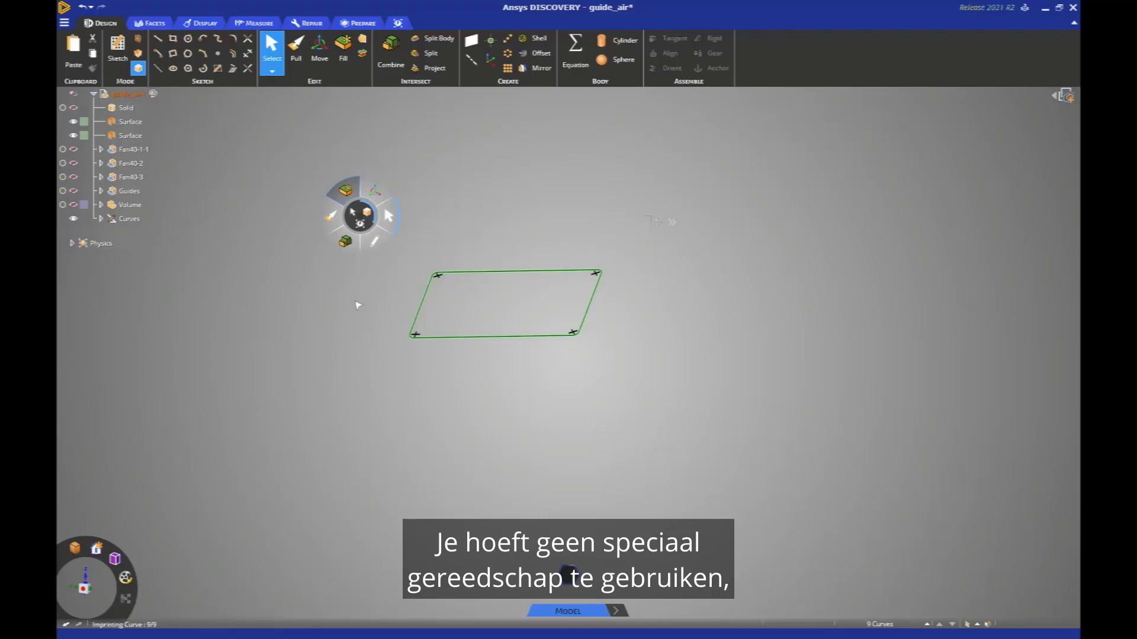
Delete the leftover Curves group from the model structure.
{"action": "scroll", "coordinate": [345, 323], "scroll_direction": "down", "scroll_amount": 8}
{"action": "middle_click_drag", "start_coordinate": [422, 233], "coordinate": [528, 261]}
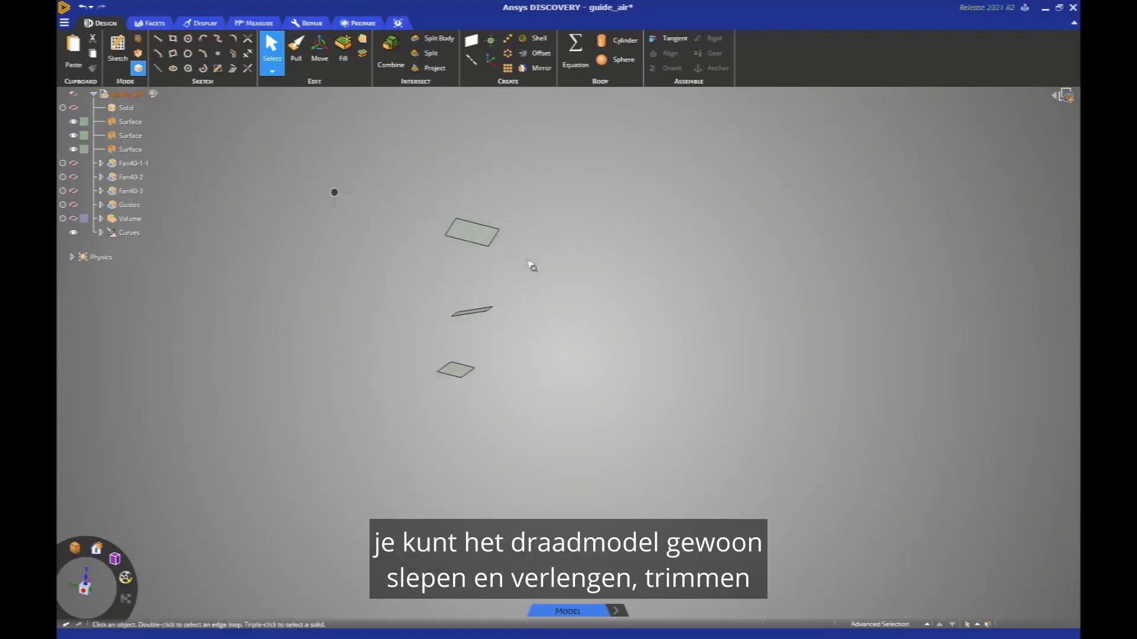
{"action": "scroll", "coordinate": [527, 251], "scroll_direction": "up", "scroll_amount": 5}
{"action": "left_click", "coordinate": [145, 235]}
{"action": "right_click", "coordinate": [142, 235]}
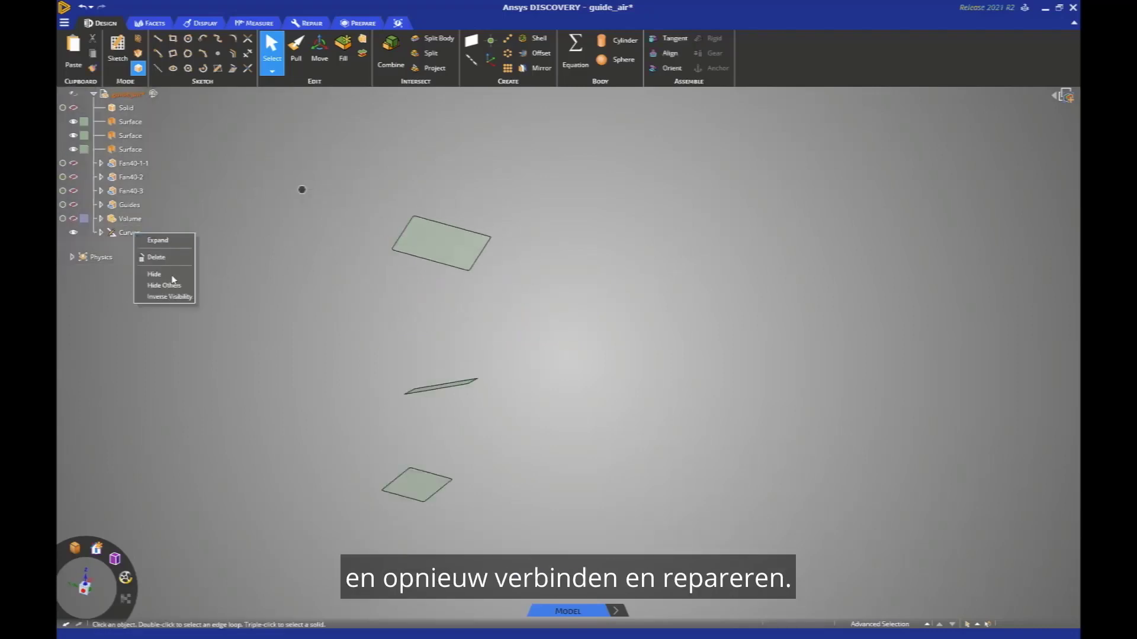
{"action": "left_click", "coordinate": [170, 258]}
Pull the top inlet surface into a solid slab.
{"action": "middle_click_drag", "start_coordinate": [398, 278], "coordinate": [352, 274]}
{"action": "left_click", "coordinate": [474, 196]}
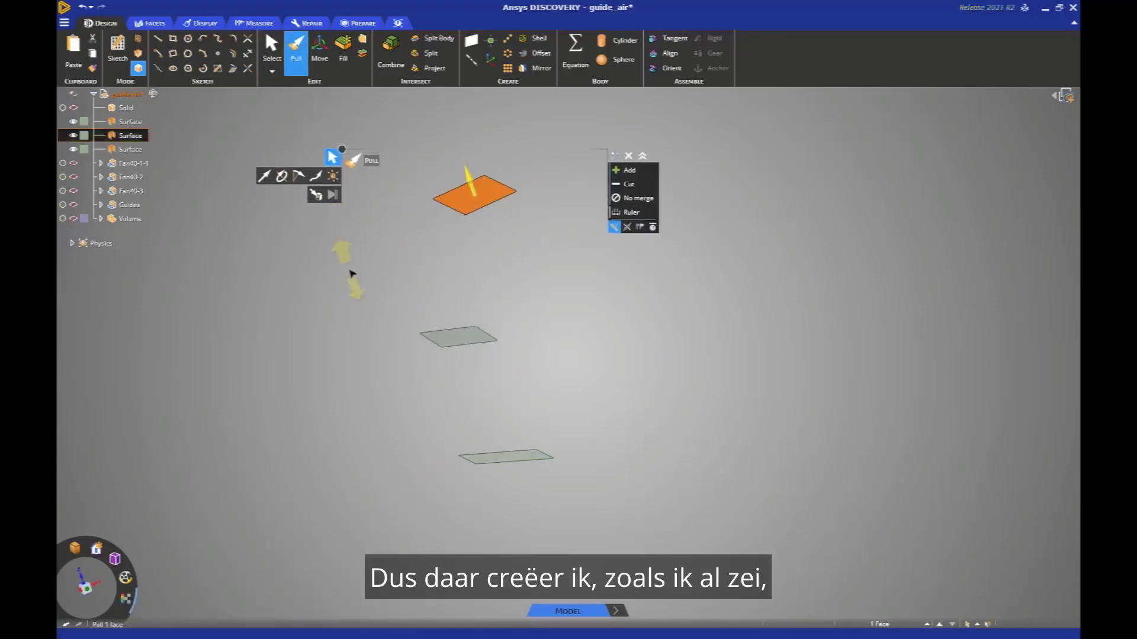
{"action": "key", "text": "Return"}
Pull the bottom and middle outlet surfaces into solid slabs 5 mm thick.
{"action": "middle_click_drag", "start_coordinate": [647, 321], "coordinate": [459, 439]}
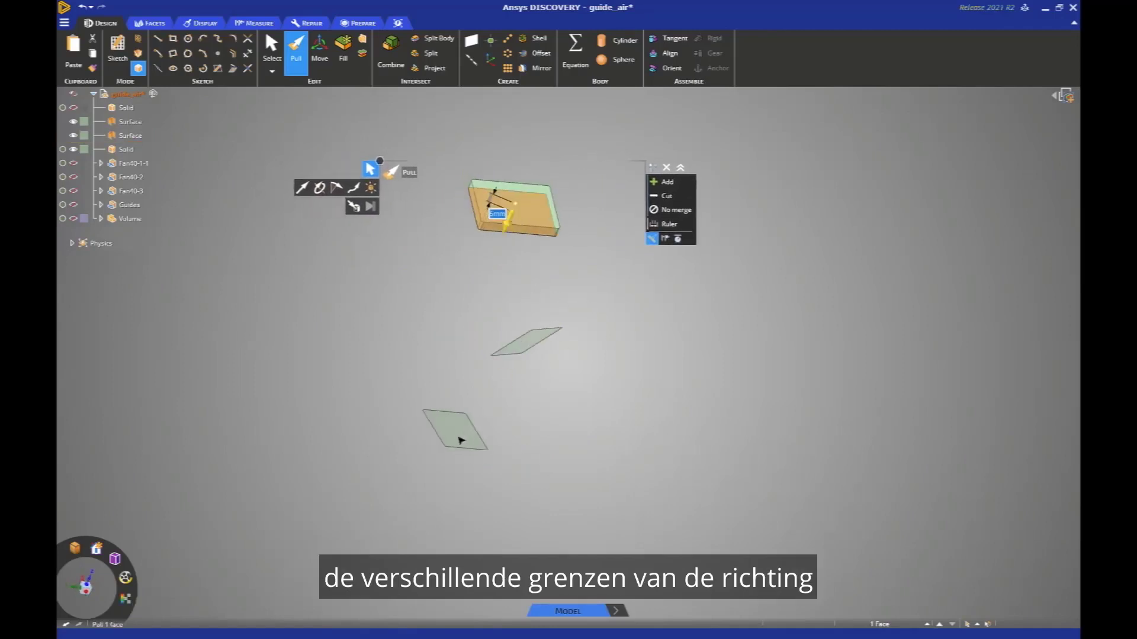
{"action": "left_click", "coordinate": [459, 439]}
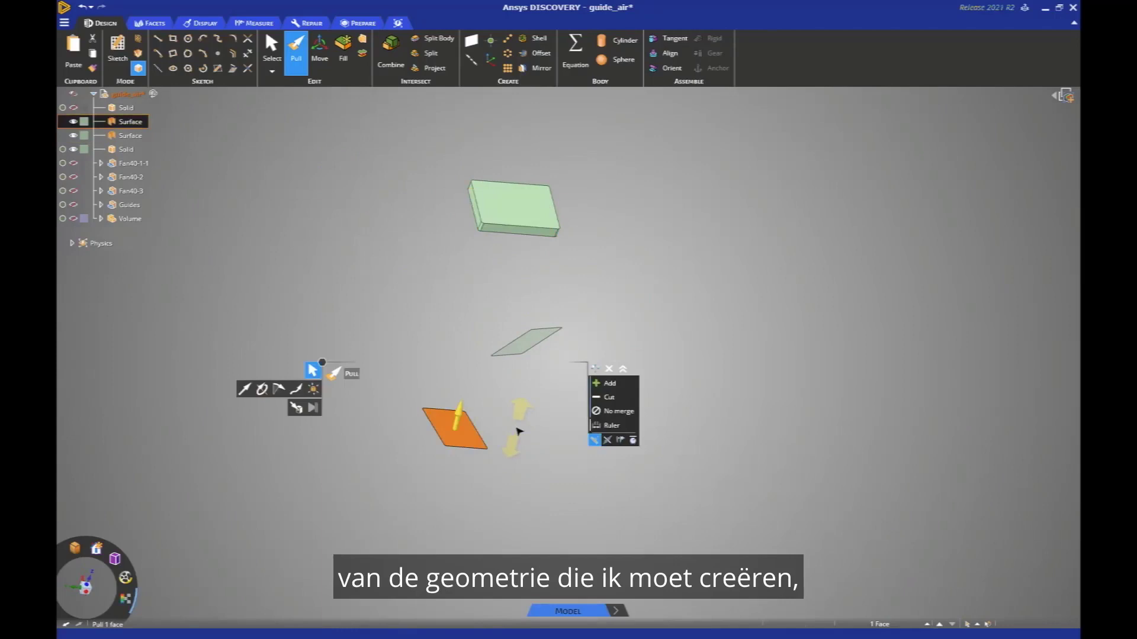
{"action": "type", "text": "5mm"}
{"action": "key", "text": "Return"}
{"action": "mouse_move", "coordinate": [515, 350]}
{"action": "middle_mouse_down"}
{"action": "mouse_move", "coordinate": [541, 337]}
{"action": "mouse_move", "coordinate": [528, 345]}
{"action": "middle_mouse_up"}
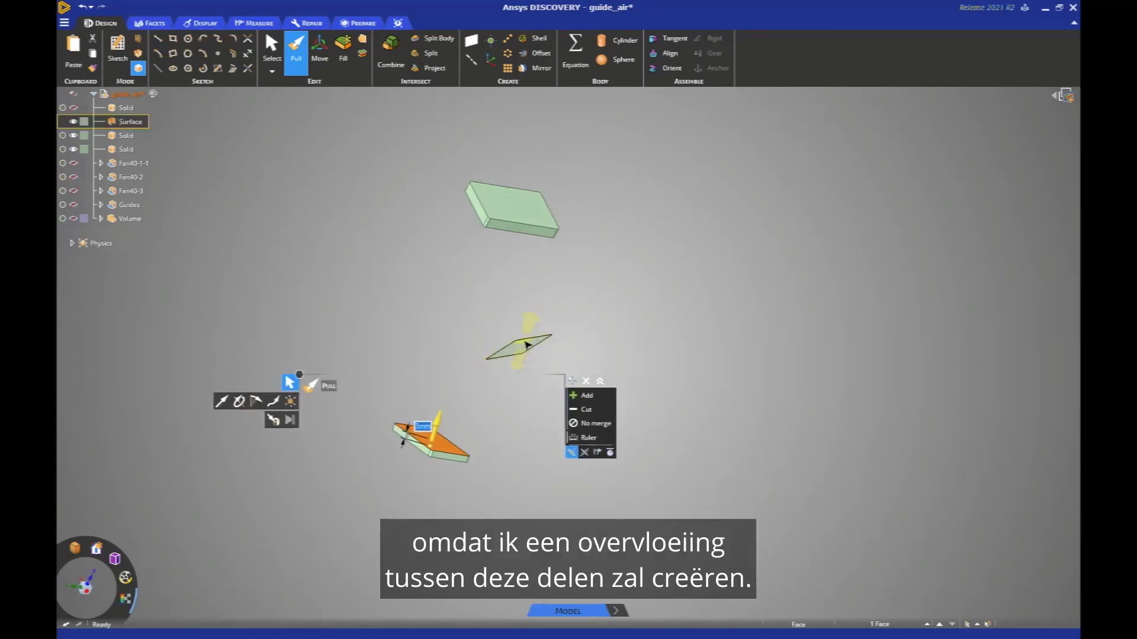
{"action": "left_click", "coordinate": [527, 345]}
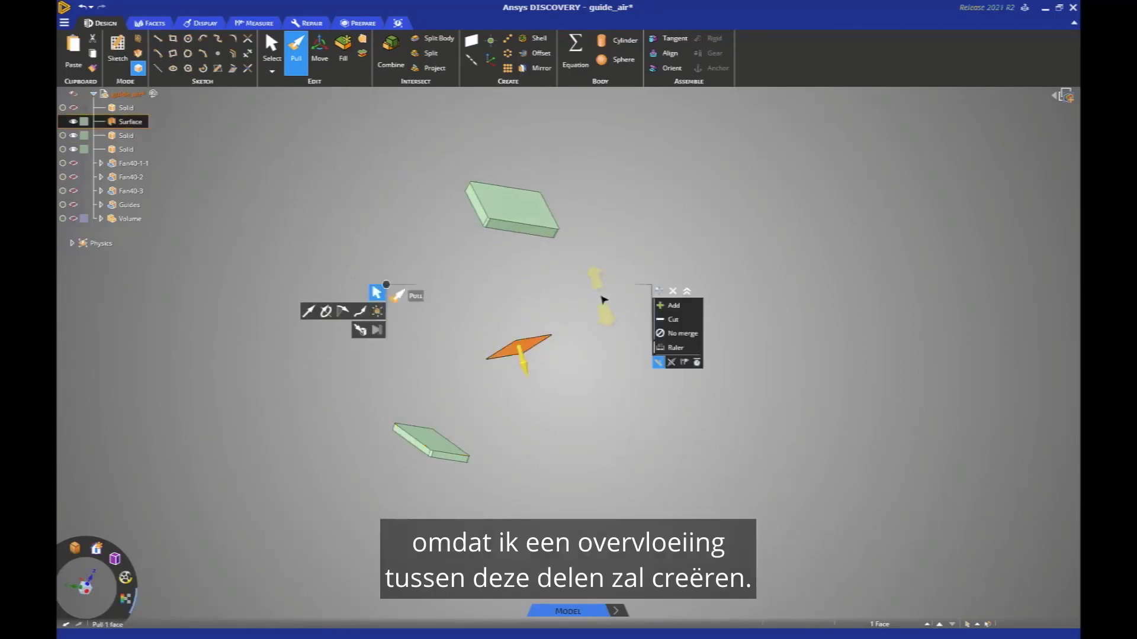
{"action": "type", "text": "5mm"}
{"action": "key", "text": "Return"}
{"action": "left_click", "coordinate": [443, 227]}
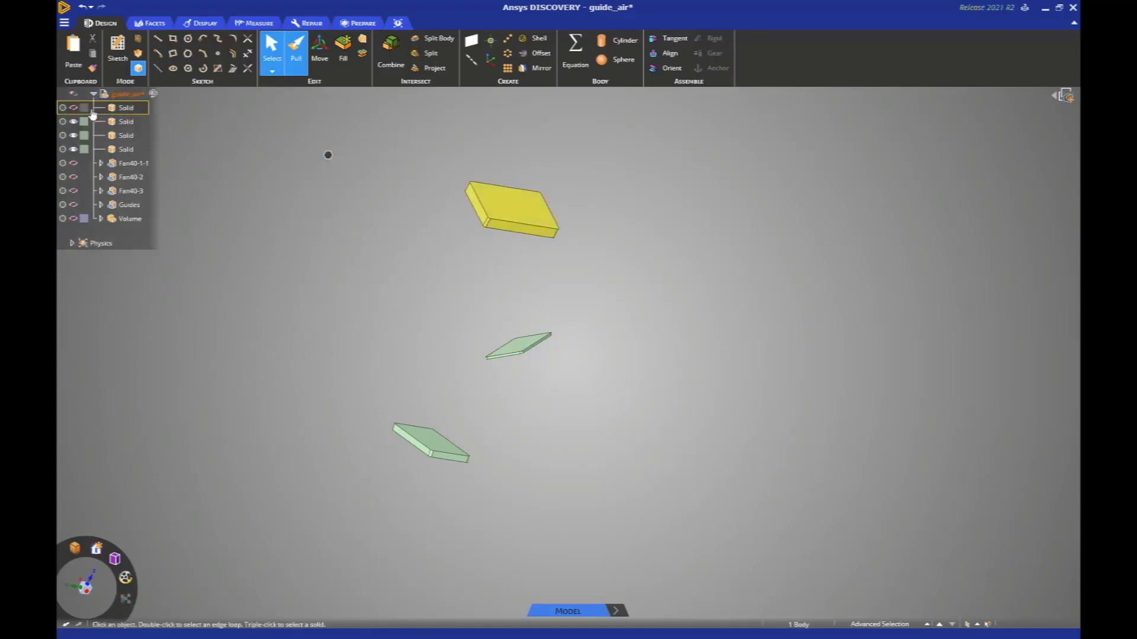
Show the hidden round inlet solid and the extracted volume, and merge the two with Combine.
{"action": "left_click", "coordinate": [74, 108]}
{"action": "left_click", "coordinate": [74, 220]}
{"action": "middle_click_drag", "start_coordinate": [403, 284], "coordinate": [431, 349], "text": "shift"}
{"action": "scroll", "coordinate": [431, 350], "scroll_direction": "down", "scroll_amount": 2}
{"action": "middle_click_drag", "start_coordinate": [431, 349], "coordinate": [361, 173]}
{"action": "mouse_move", "coordinate": [365, 149]}
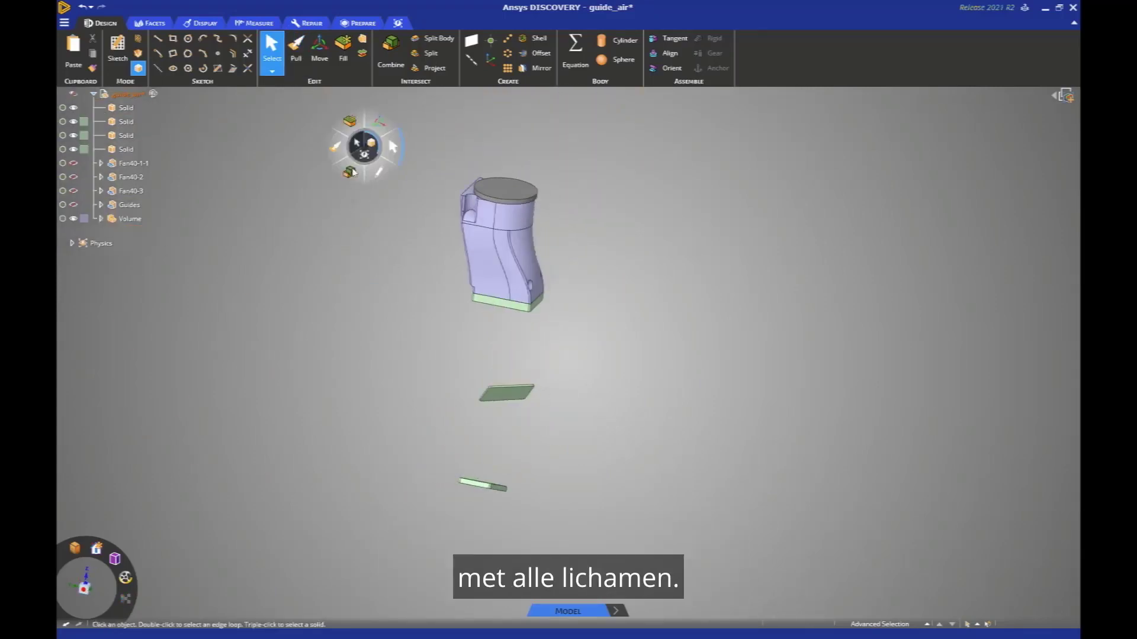
{"action": "left_click", "coordinate": [490, 186]}
{"action": "left_click", "coordinate": [513, 222]}
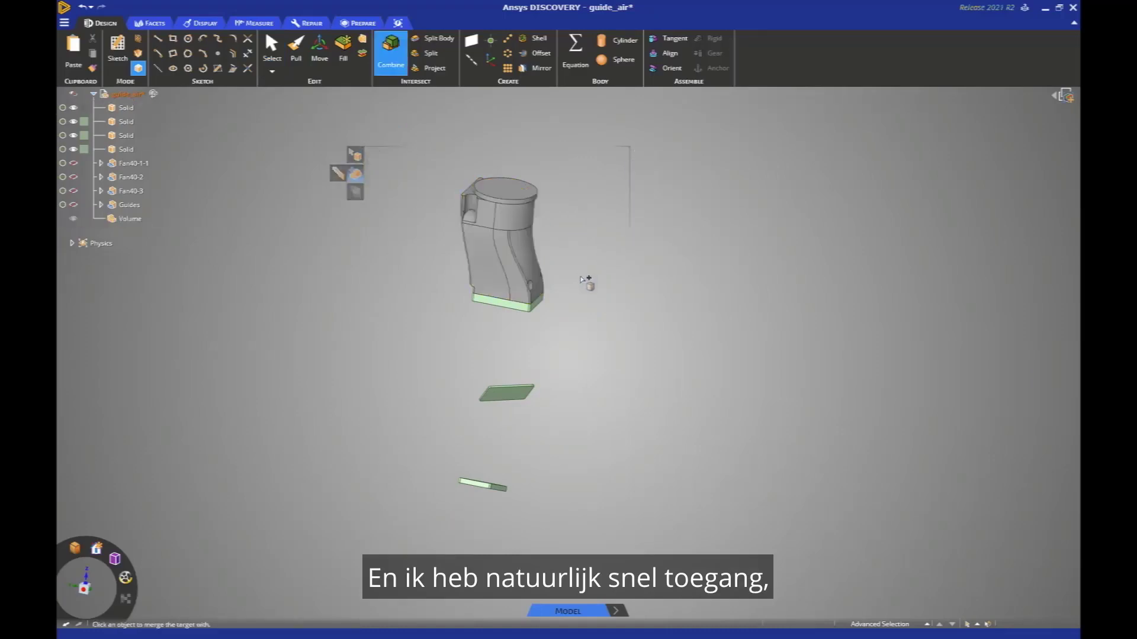
{"action": "key", "text": "Escape"}
Remove the small circular faces near the lower end of the merged duct volume by filling them.
{"action": "middle_click_drag", "start_coordinate": [520, 287], "coordinate": [409, 259]}
{"action": "scroll", "coordinate": [527, 278], "scroll_direction": "up", "scroll_amount": 5}
{"action": "left_click_drag", "start_coordinate": [579, 327], "coordinate": [403, 234]}
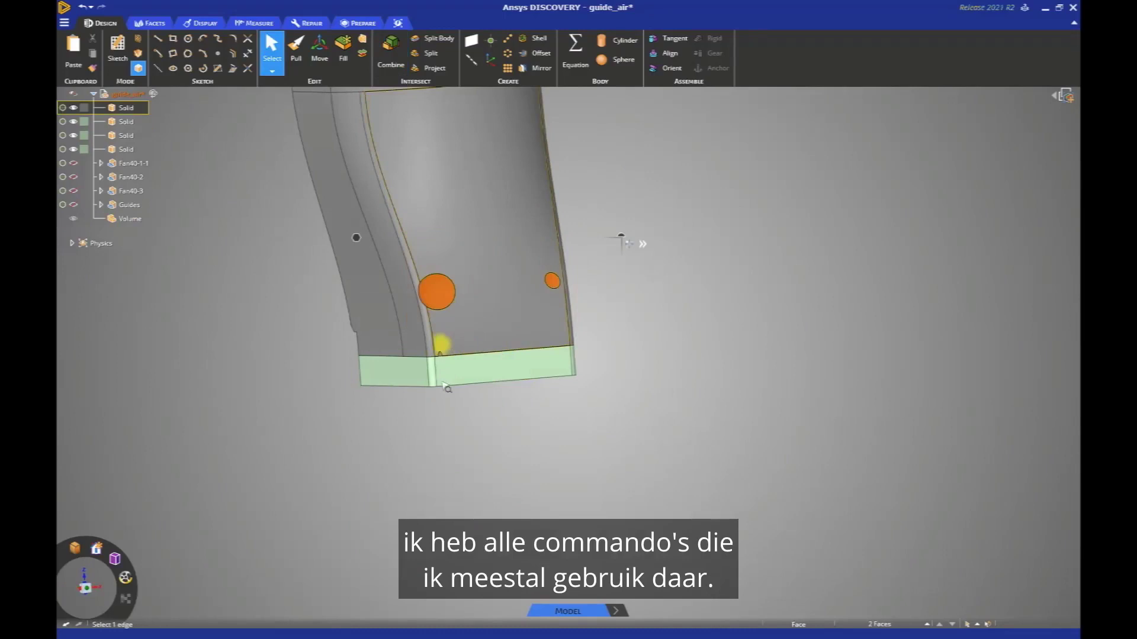
{"action": "scroll", "coordinate": [437, 342], "scroll_direction": "up", "scroll_amount": 3}
{"action": "left_click_drag", "start_coordinate": [461, 384], "coordinate": [461, 379]}
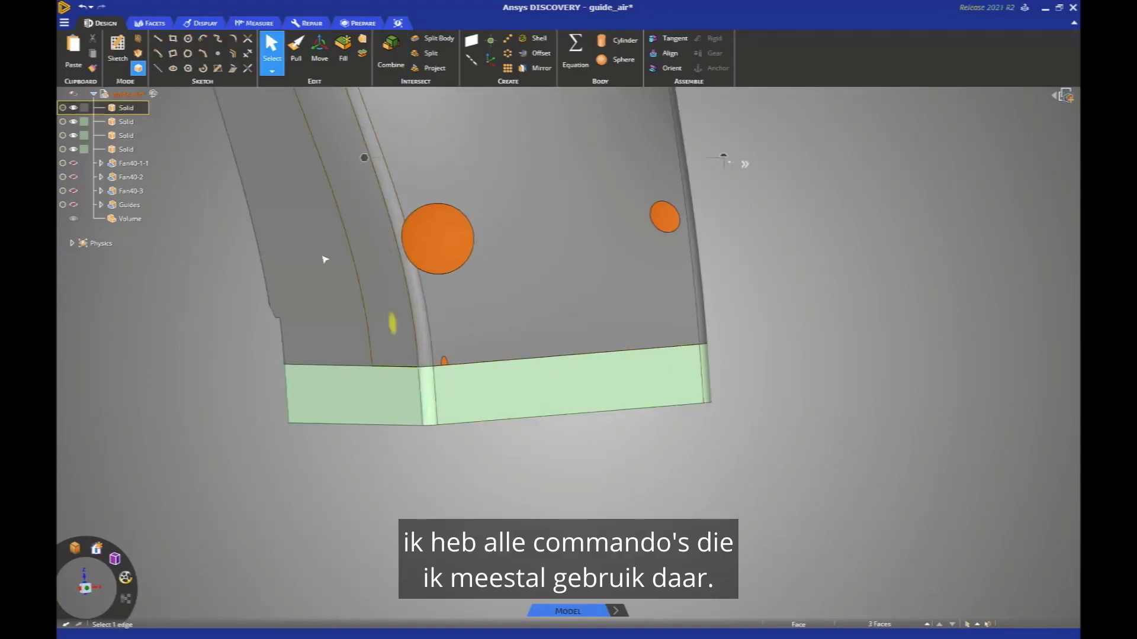
{"action": "right_click", "coordinate": [364, 159]}
{"action": "middle_click_drag", "start_coordinate": [319, 262], "coordinate": [368, 271]}
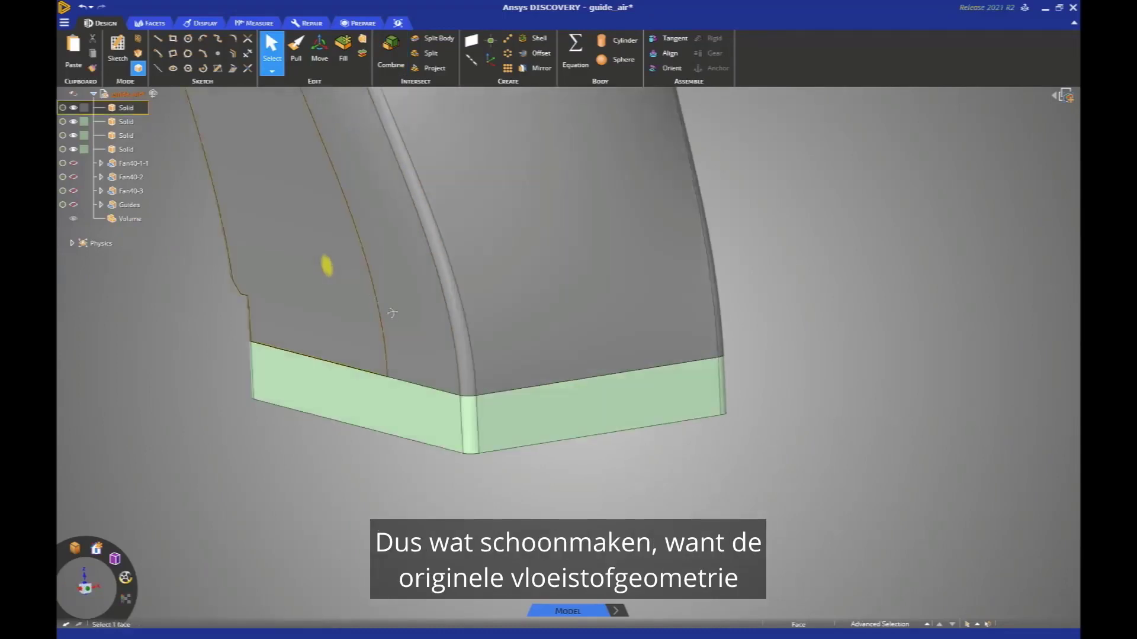
Turn on history tracking for the design.
{"action": "scroll", "coordinate": [424, 249], "scroll_direction": "down", "scroll_amount": 6}
{"action": "middle_click_drag", "start_coordinate": [431, 124], "coordinate": [435, 313]}
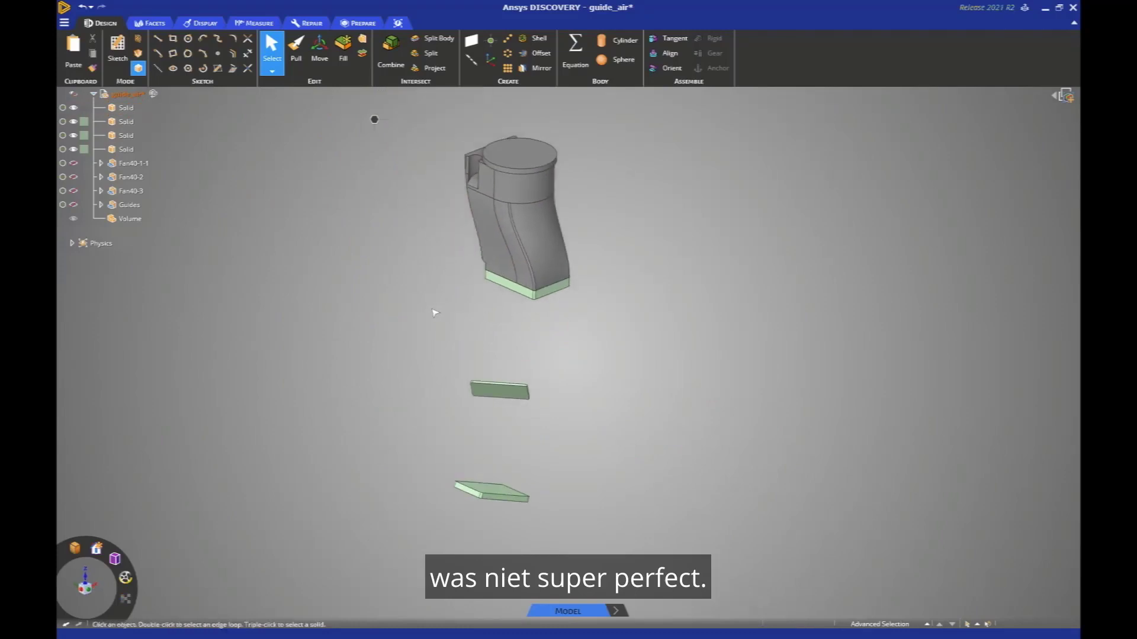
{"action": "left_click", "coordinate": [153, 96]}
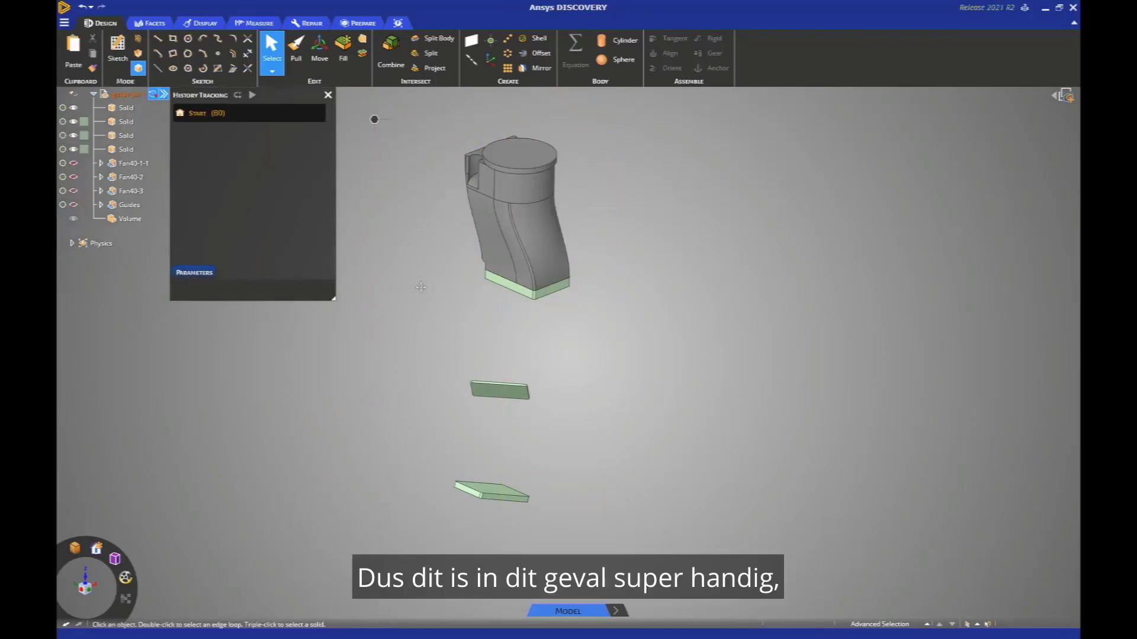
Blend the duct's lower end face to the bottom outlet slab without merging, and hide the history tracking panel.
{"action": "middle_click_drag", "start_coordinate": [422, 285], "coordinate": [459, 241]}
{"action": "key", "text": "b"}
{"action": "left_click", "coordinate": [507, 278]}
{"action": "middle_click_drag", "start_coordinate": [470, 285], "coordinate": [461, 415]}
{"action": "left_click", "coordinate": [509, 284]}
{"action": "left_click", "coordinate": [487, 451]}
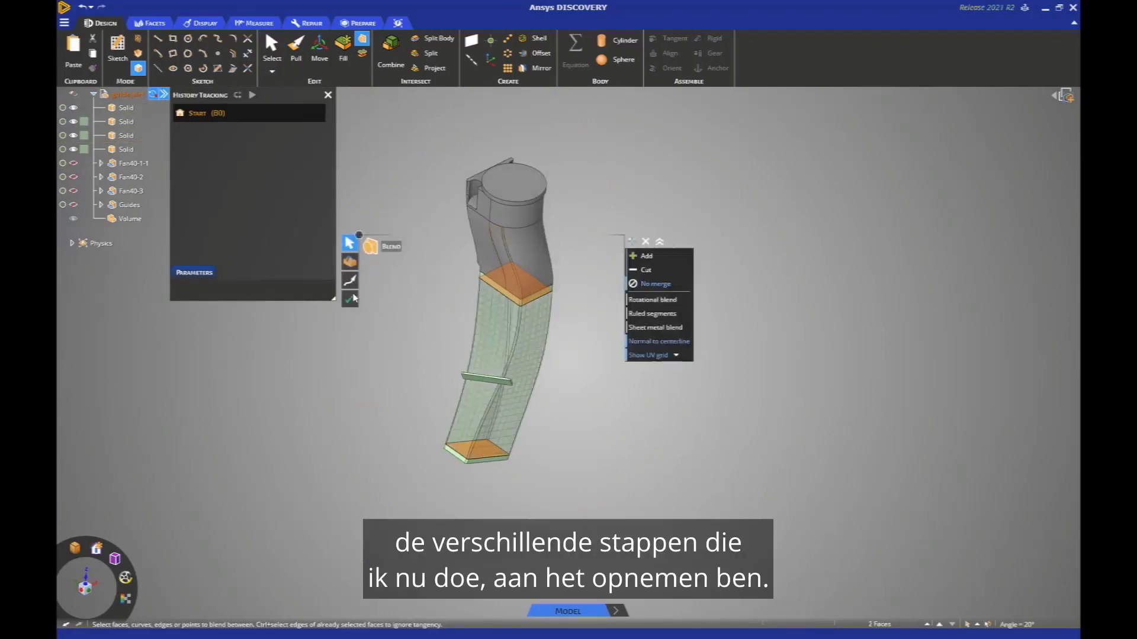
{"action": "left_click", "coordinate": [350, 299]}
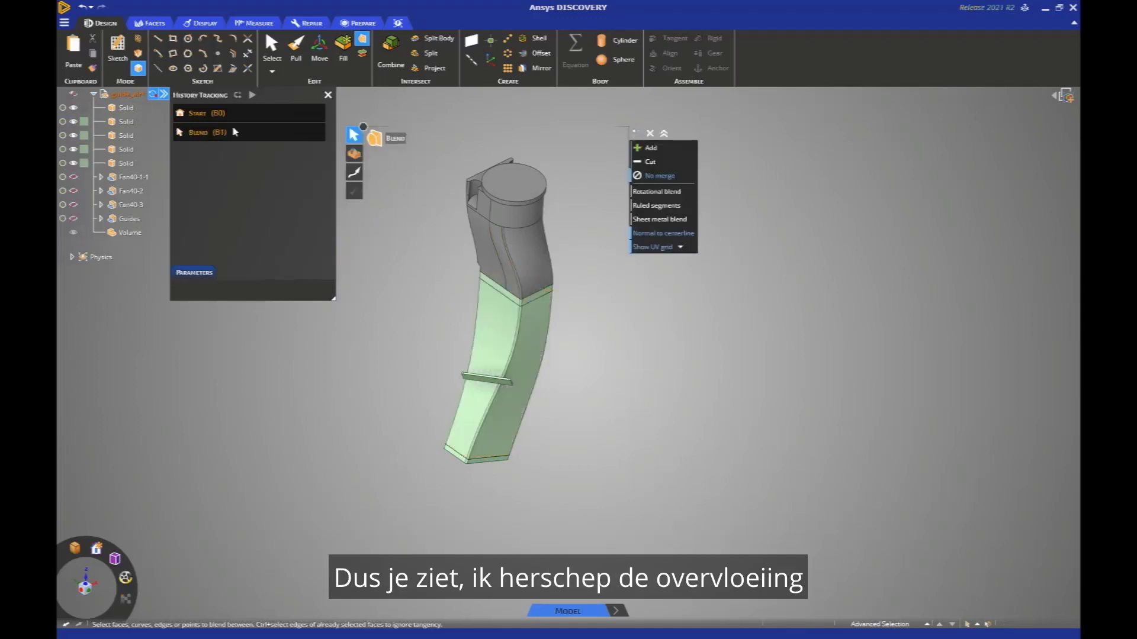
{"action": "left_click", "coordinate": [164, 95]}
Pull the middle outlet slab's face up to the blended duct so the outlet branch connects to it.
{"action": "middle_click_drag", "start_coordinate": [361, 249], "coordinate": [551, 423]}
{"action": "key", "text": "p"}
{"action": "left_click", "coordinate": [519, 377]}
{"action": "left_click", "coordinate": [356, 370]}
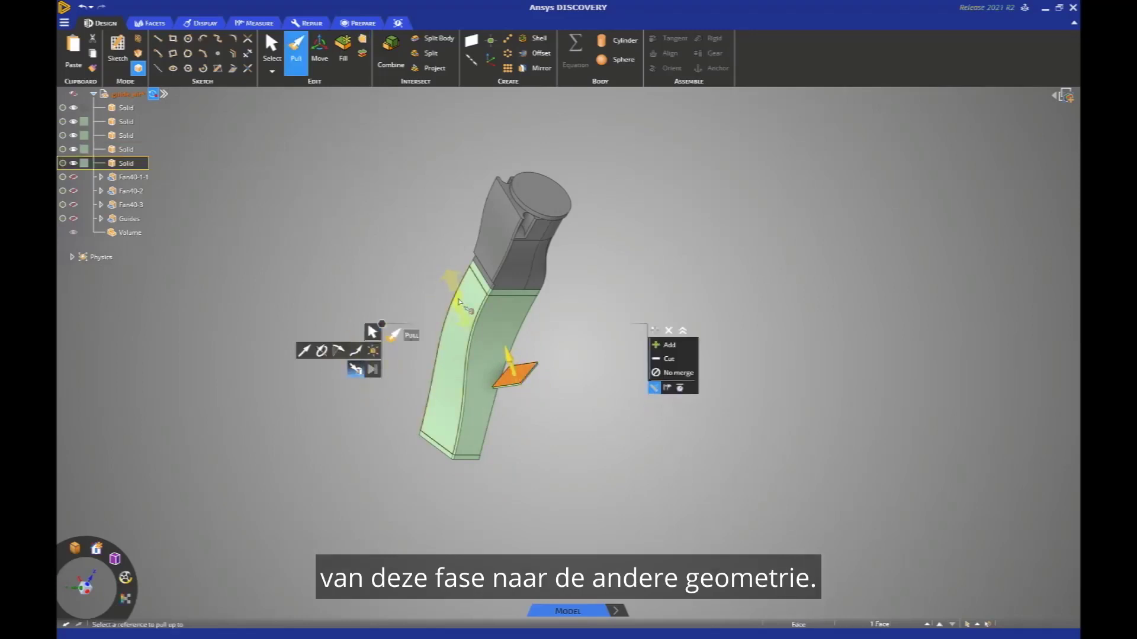
{"action": "left_click", "coordinate": [422, 282]}
{"action": "key", "text": "Escape"}
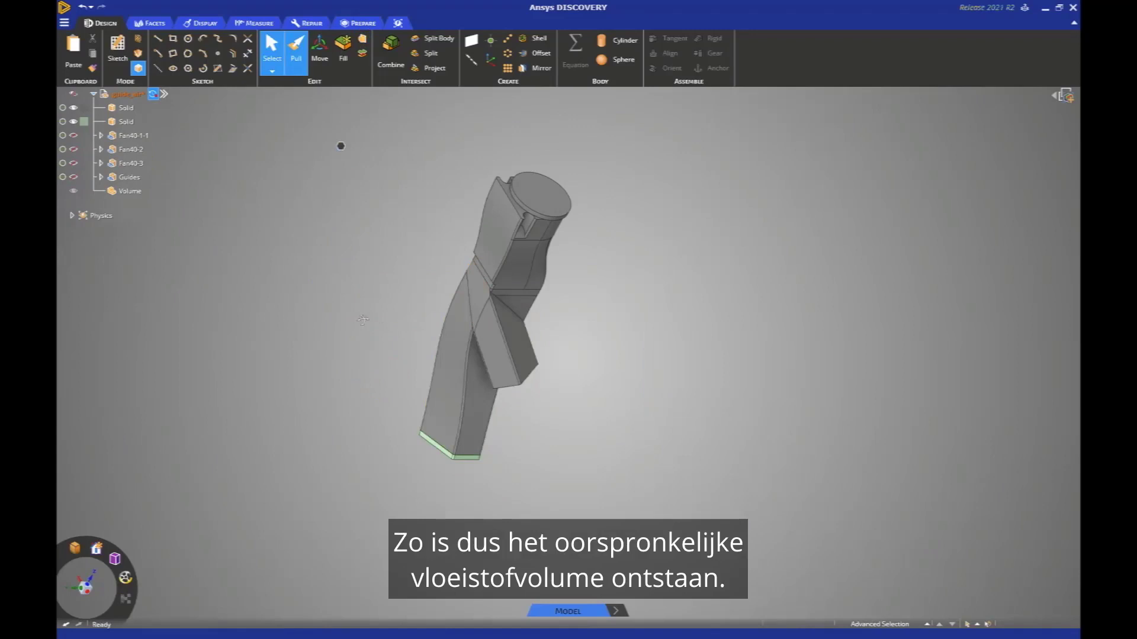
Define a fluid flow inlet on the duct's round top face with a mass flow rate of 10 g/s.
{"action": "middle_click_drag", "start_coordinate": [341, 146], "coordinate": [426, 130]}
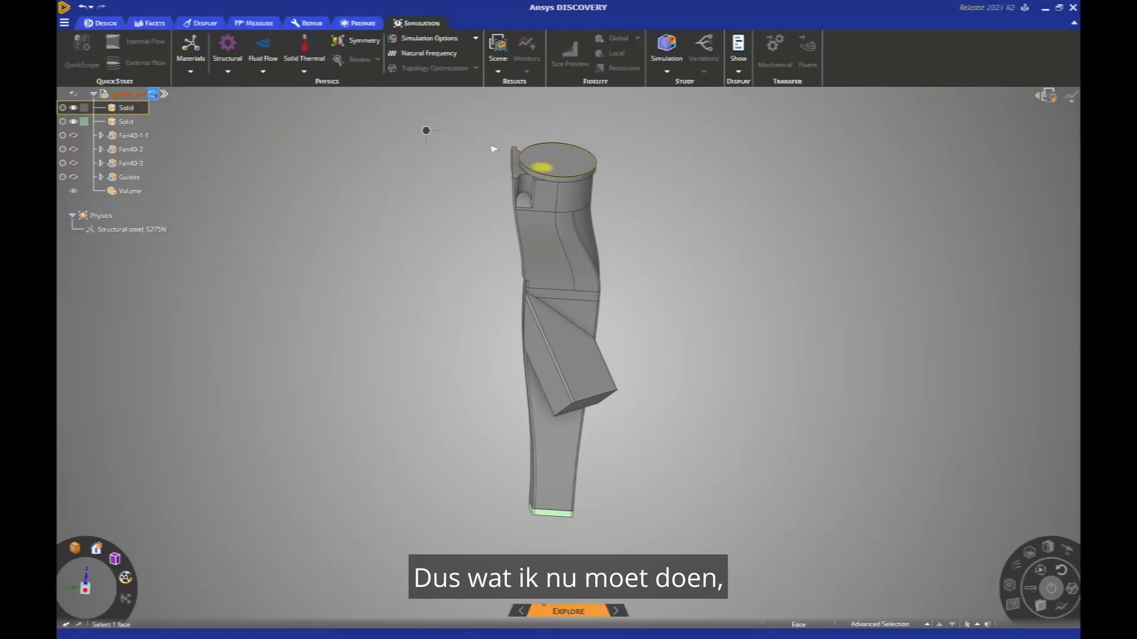
{"action": "left_click", "coordinate": [541, 169]}
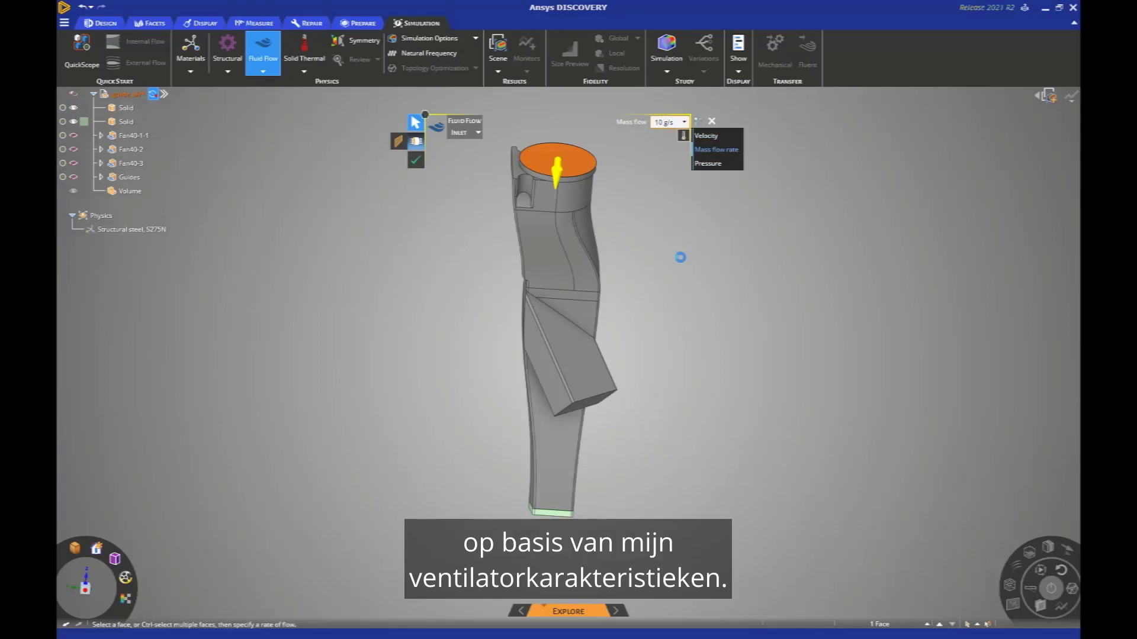
{"action": "key", "text": "Return"}
{"action": "left_click", "coordinate": [670, 282]}
Define flow outlets with 0 Pa pressure on the end faces of the side branch and the bottom of the duct.
{"action": "middle_click_drag", "start_coordinate": [634, 358], "coordinate": [647, 261]}
{"action": "middle_click_drag", "start_coordinate": [615, 306], "coordinate": [604, 250], "text": "shift"}
{"action": "left_click", "coordinate": [592, 333]}
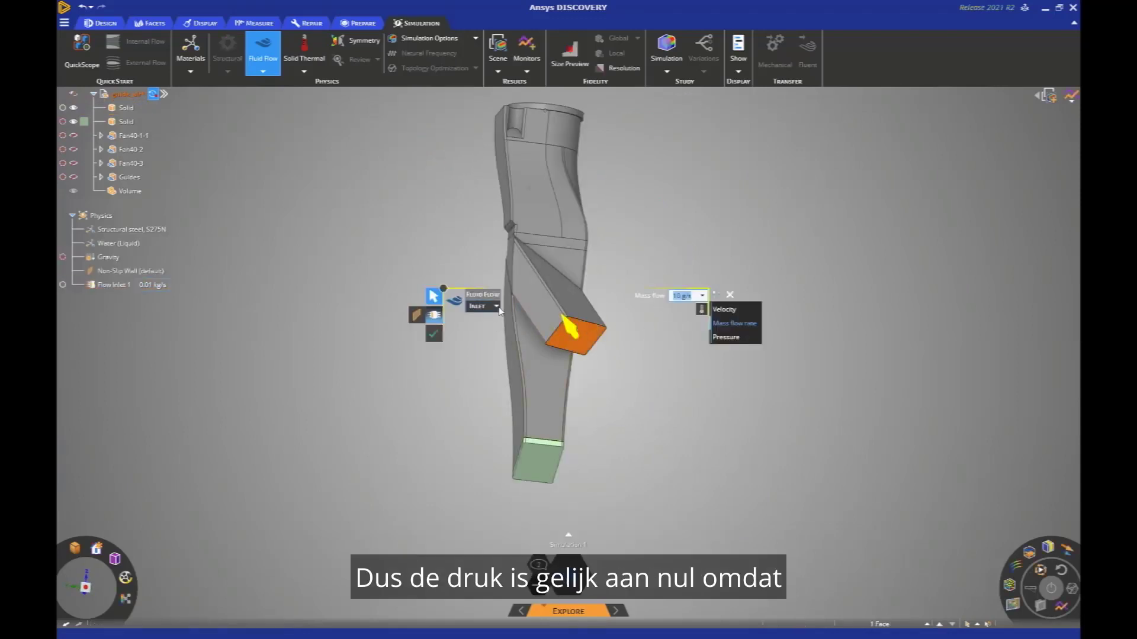
{"action": "key", "text": "Tab"}
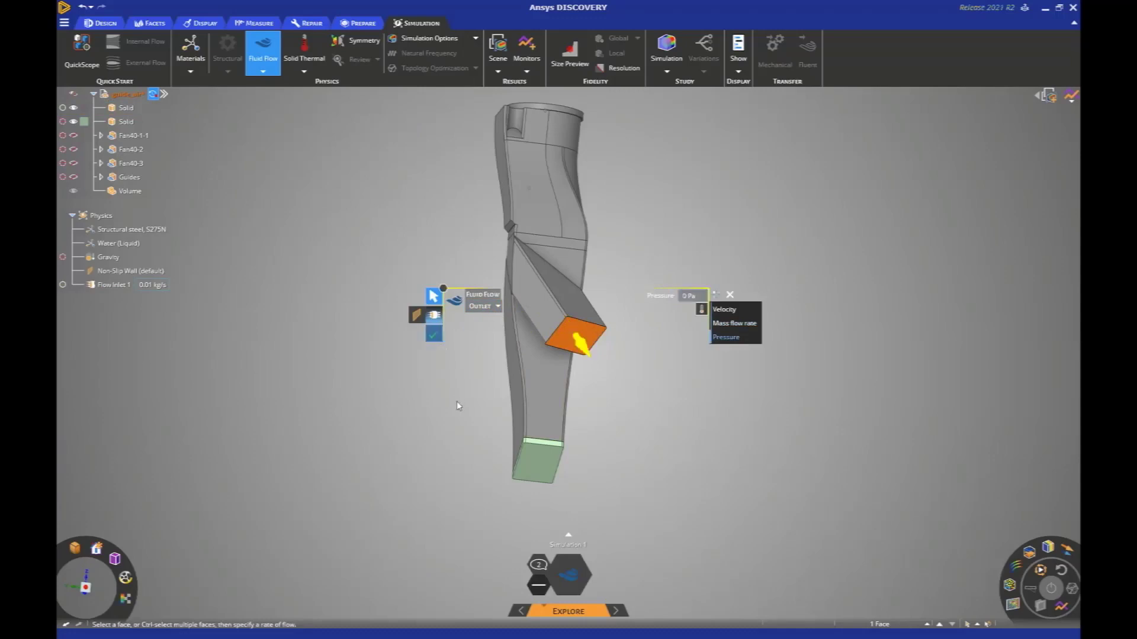
{"action": "key", "text": "Return"}
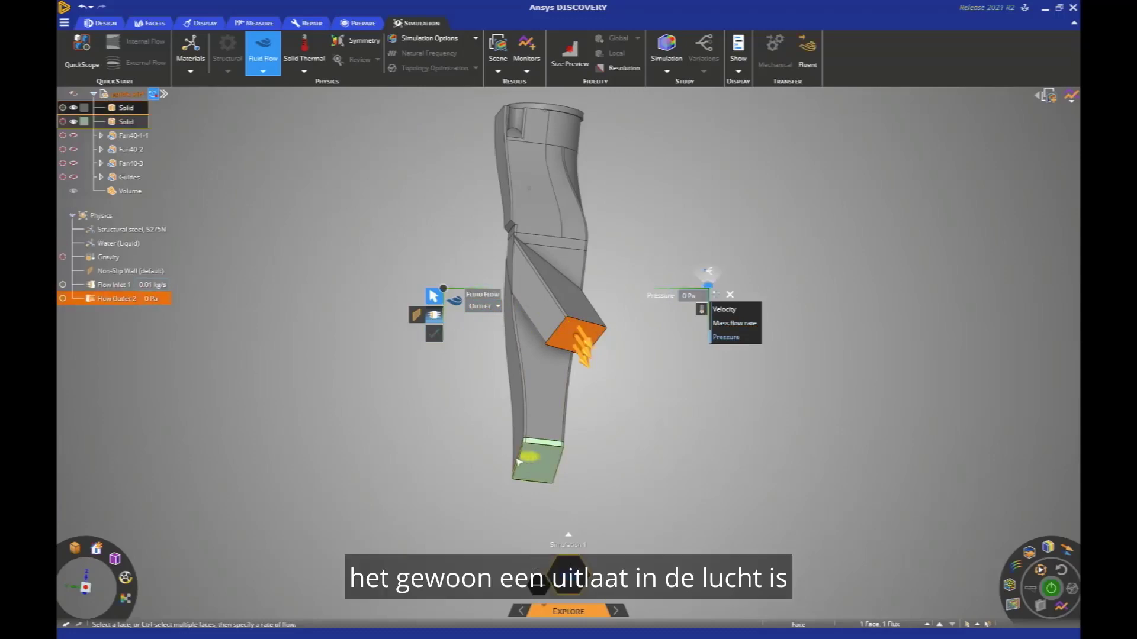
{"action": "left_click", "coordinate": [519, 461]}
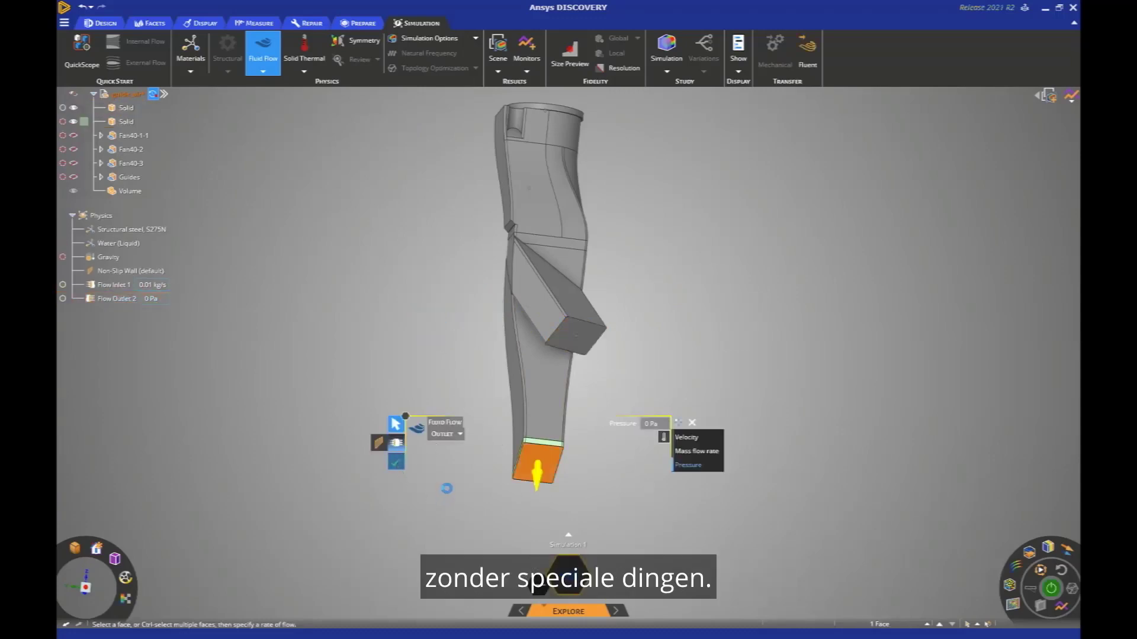
{"action": "key", "text": "Return"}
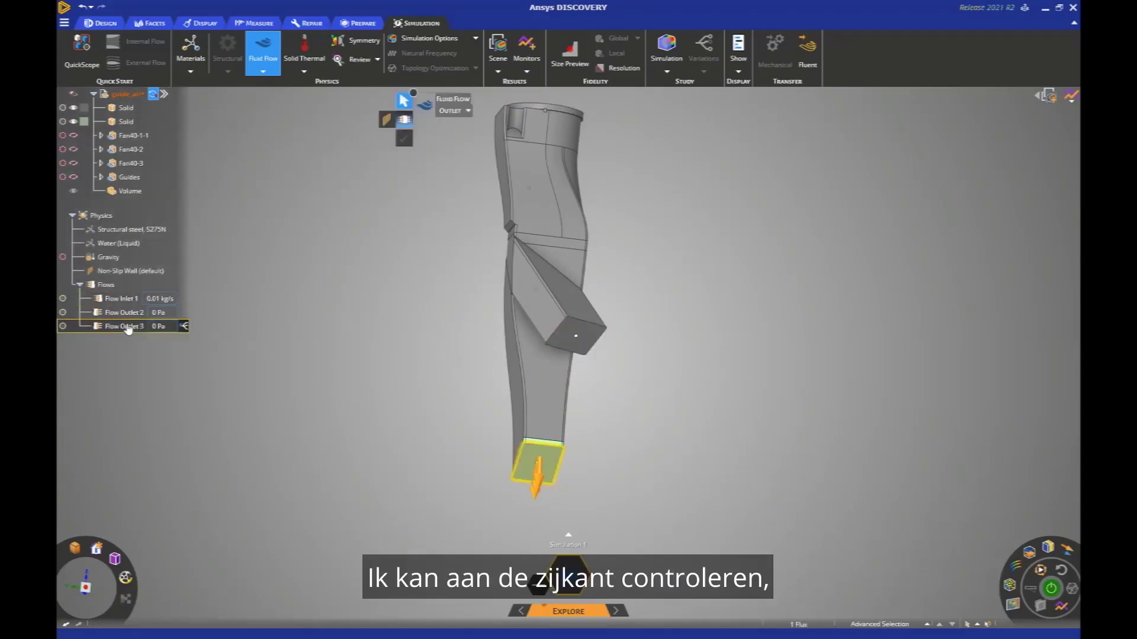
Change the fluid material from water to Air (Gas).
{"action": "left_click", "coordinate": [109, 244]}
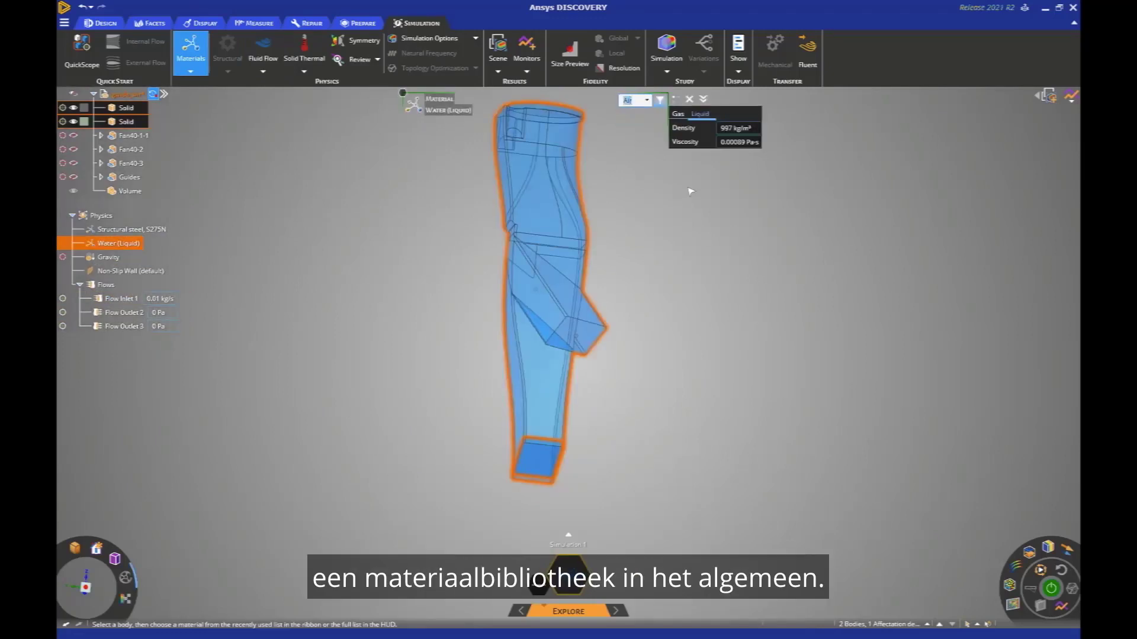
{"action": "key", "text": "Return"}
{"action": "left_click", "coordinate": [657, 220]}
{"action": "middle_click_drag", "start_coordinate": [659, 220], "coordinate": [687, 322]}
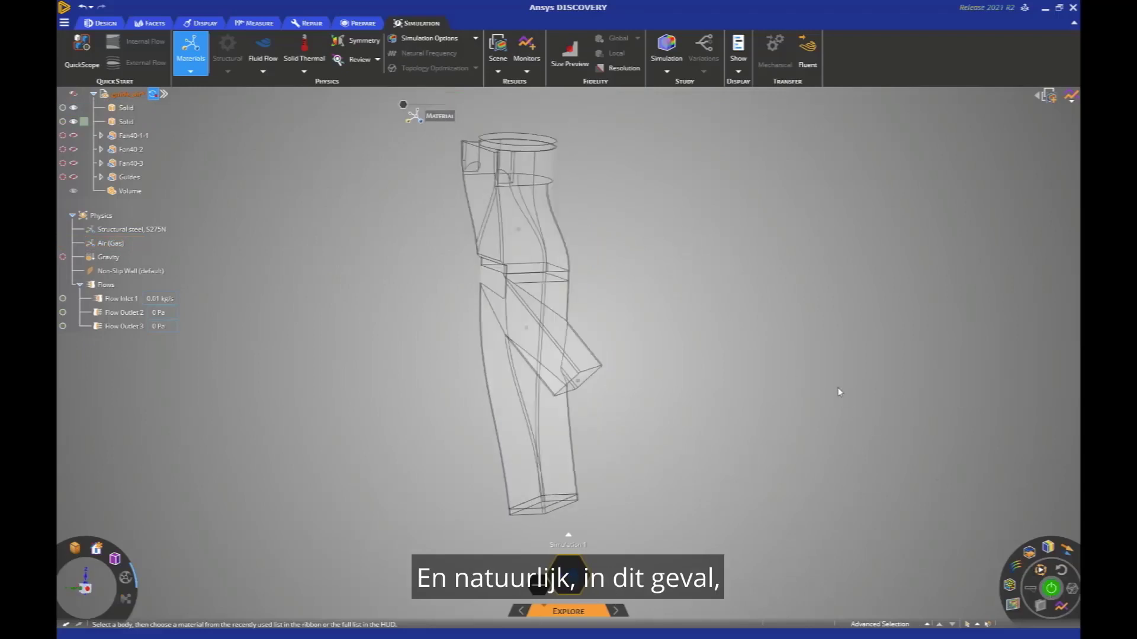
Add a Volume Flow monitor on the side branch's outlet face.
{"action": "middle_click_drag", "start_coordinate": [657, 397], "coordinate": [591, 367]}
{"action": "left_click", "coordinate": [593, 370]}
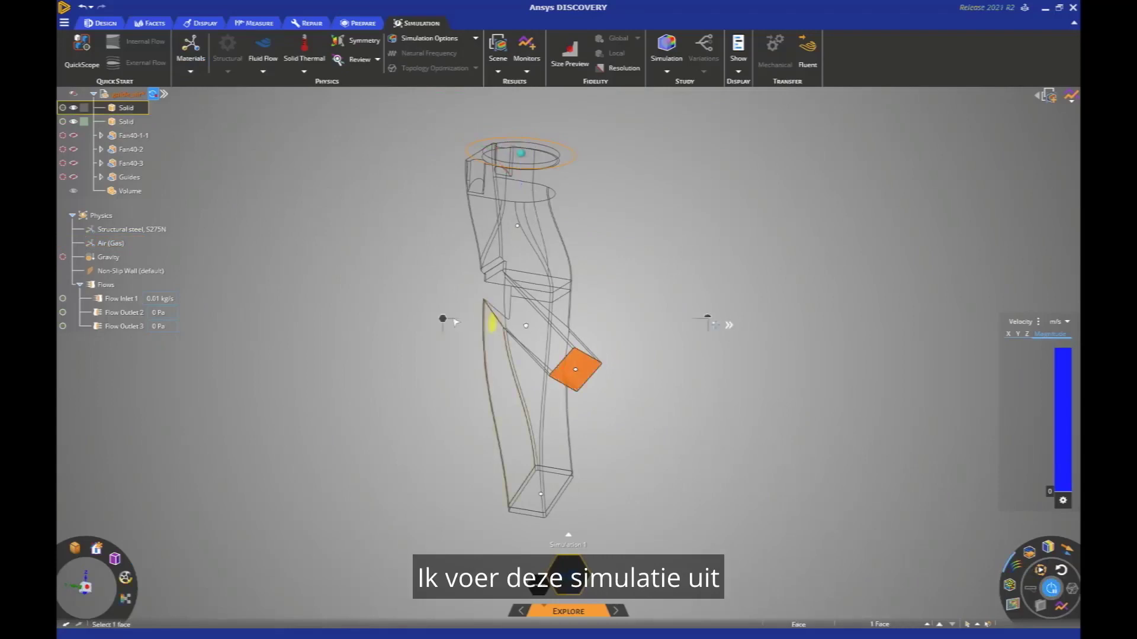
{"action": "right_click", "coordinate": [443, 319]}
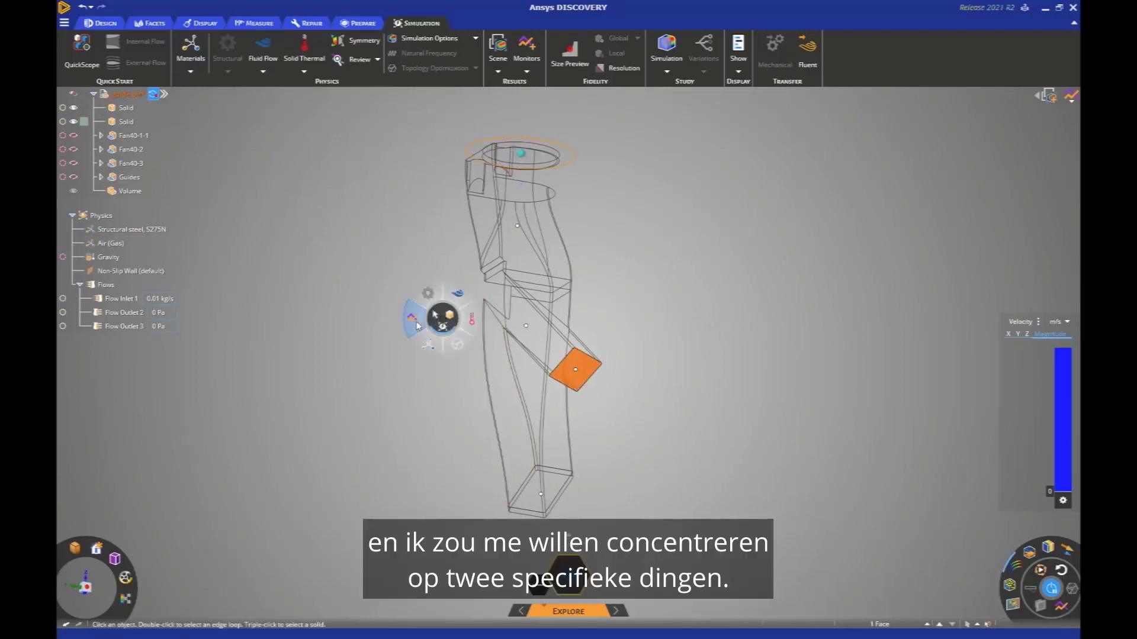
{"action": "left_click", "coordinate": [413, 321]}
{"action": "left_click", "coordinate": [500, 336]}
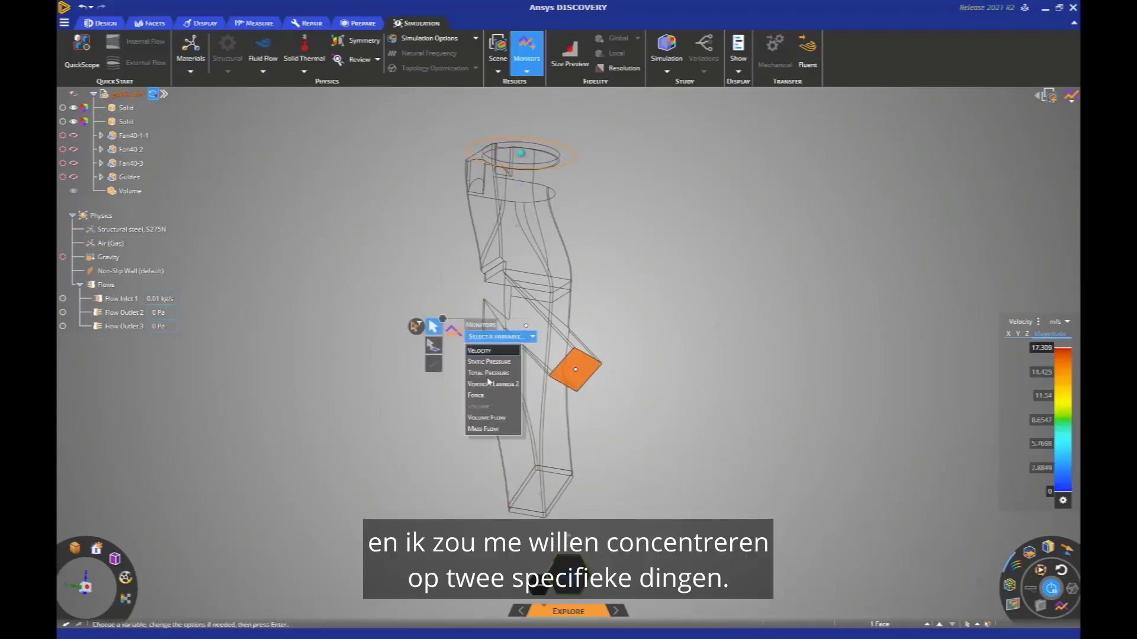
{"action": "left_click", "coordinate": [494, 418]}
{"action": "left_click", "coordinate": [434, 363]}
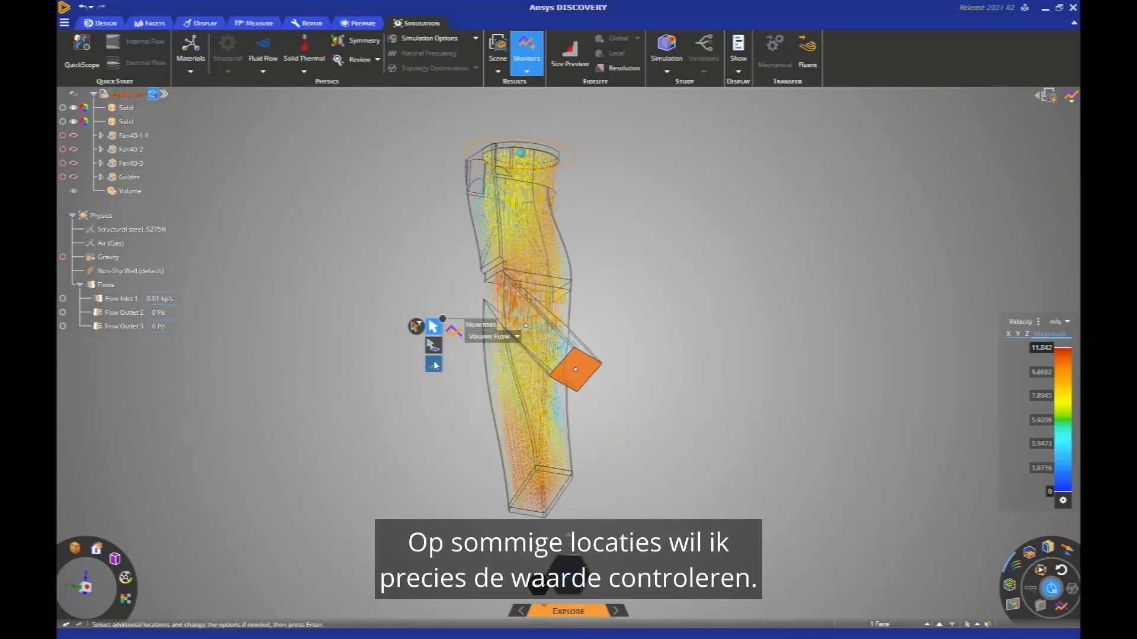
Add a second Volume Flow monitor on the bottom outlet face and leave the monitor selection.
{"action": "left_click", "coordinate": [532, 502]}
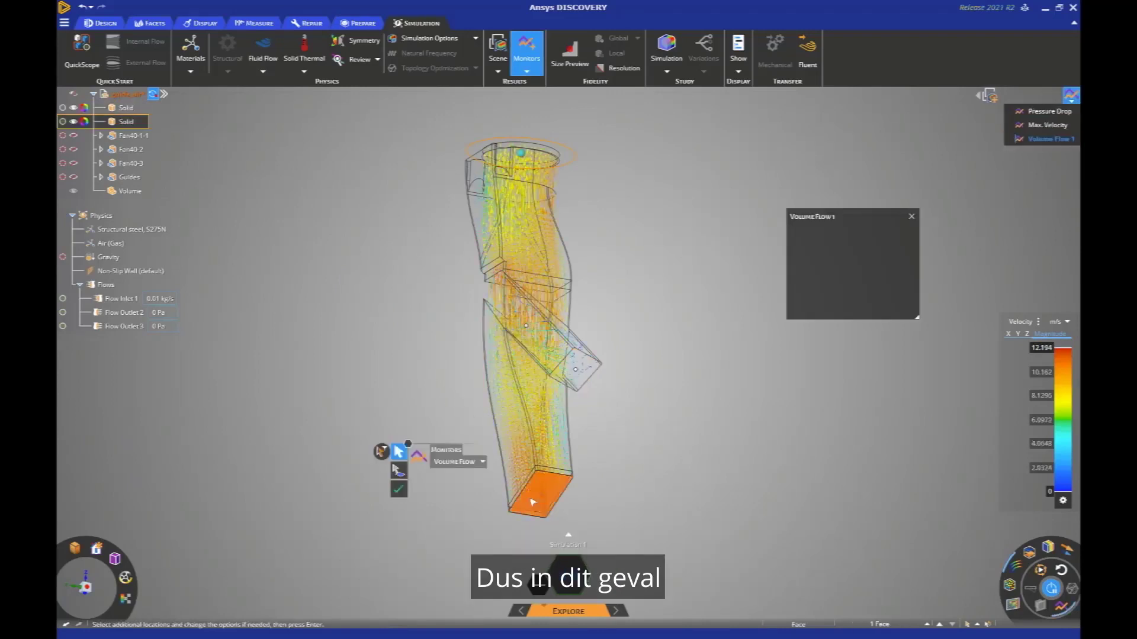
{"action": "left_click", "coordinate": [399, 491]}
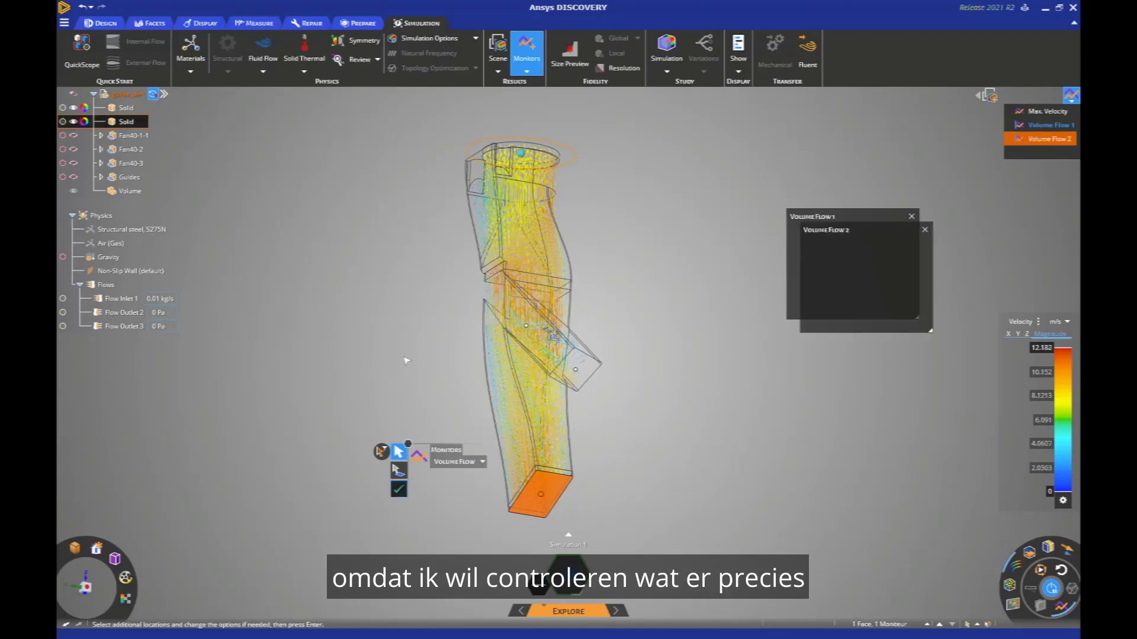
{"action": "left_click", "coordinate": [408, 348]}
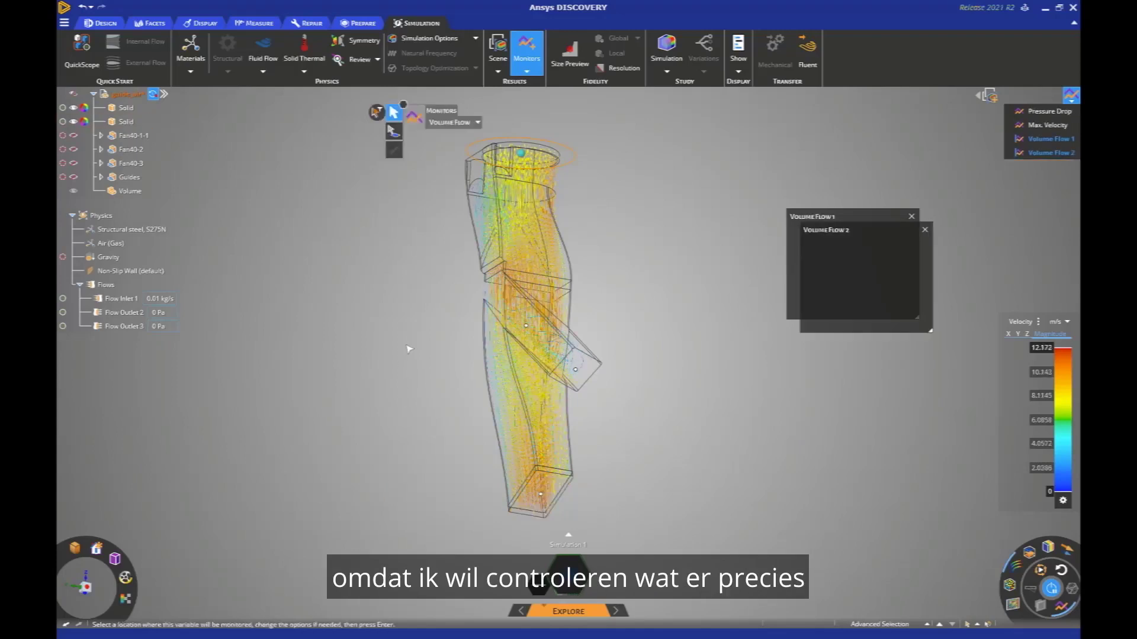
Display the velocity result as particles and increase the particle size.
{"action": "left_click", "coordinate": [1029, 588]}
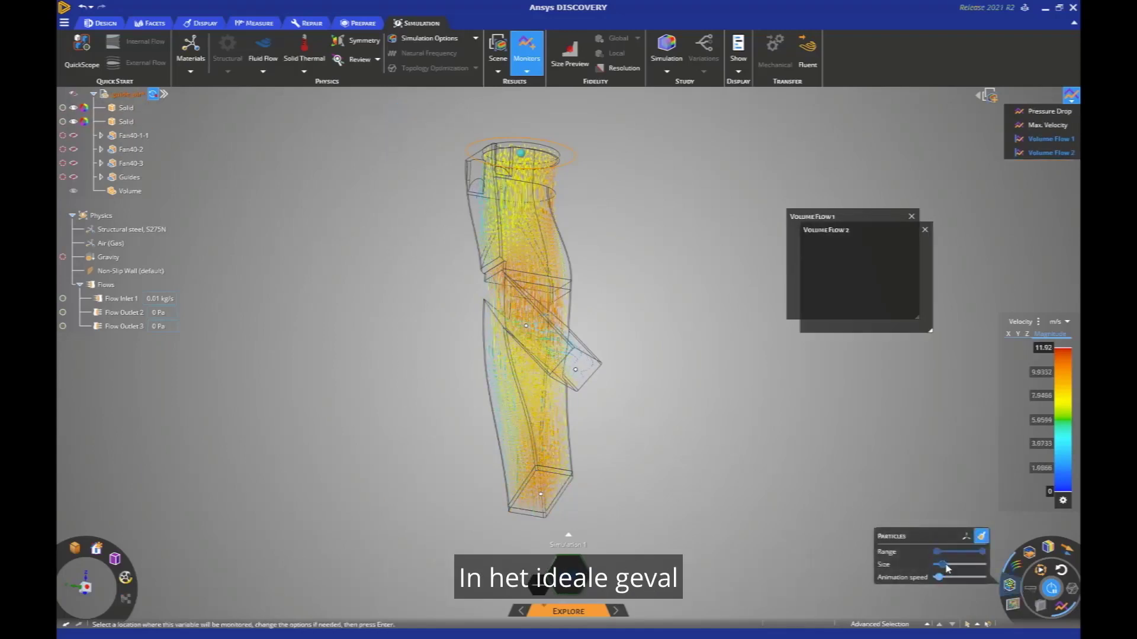
{"action": "left_click_drag", "start_coordinate": [947, 568], "coordinate": [958, 568]}
{"action": "left_click", "coordinate": [1016, 581]}
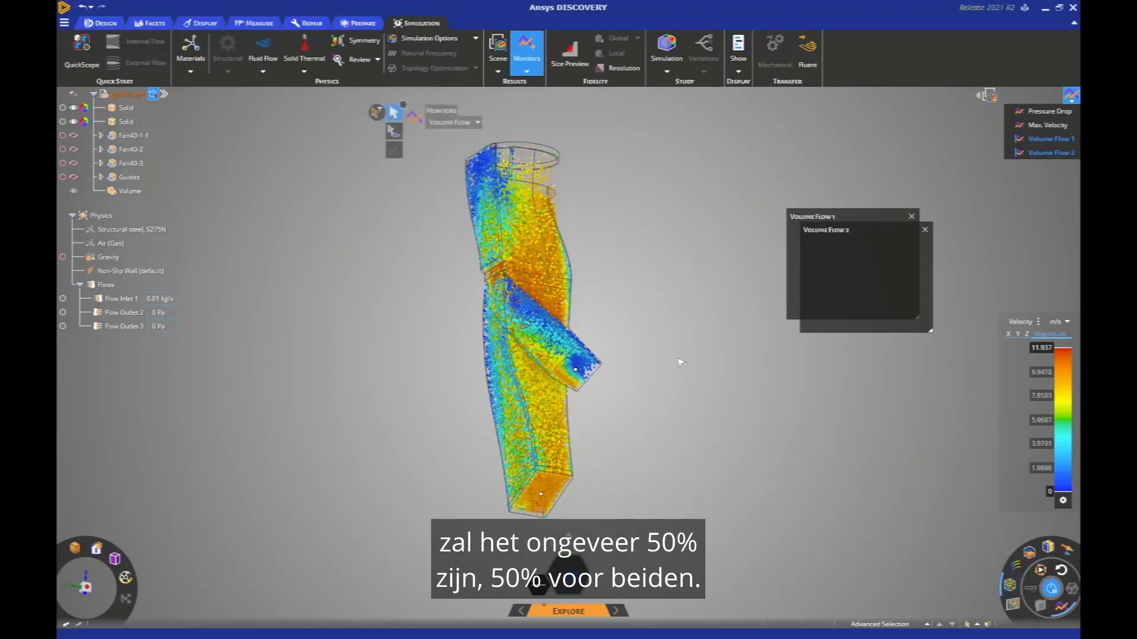
Close both volume flow charts and examine the particle velocities around the side outlet.
{"action": "left_click", "coordinate": [925, 230]}
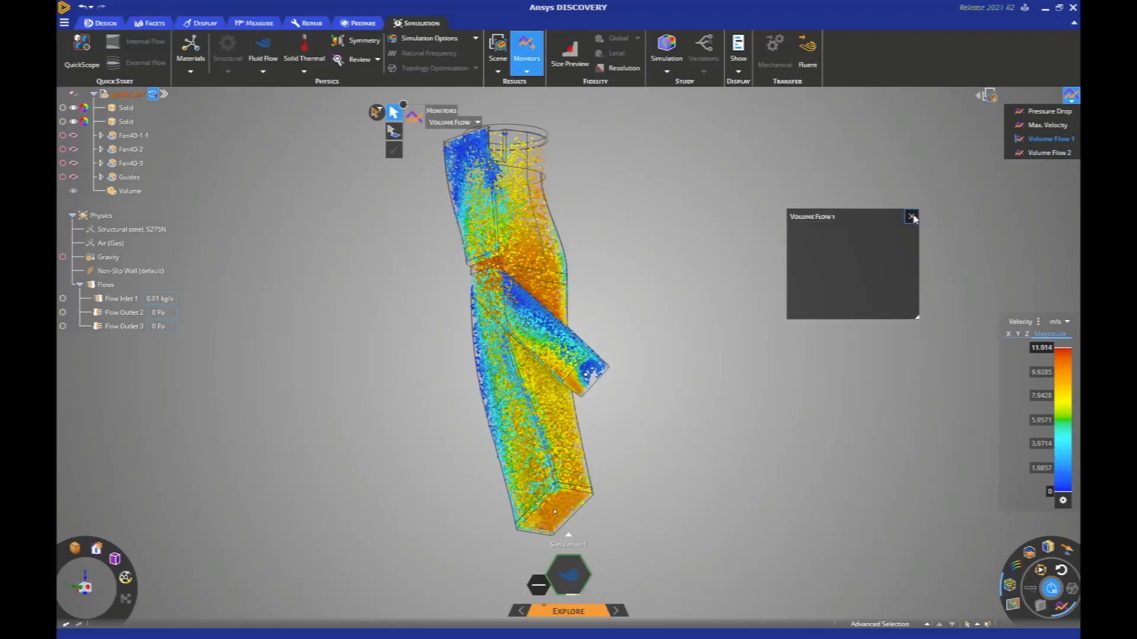
{"action": "left_click", "coordinate": [911, 216]}
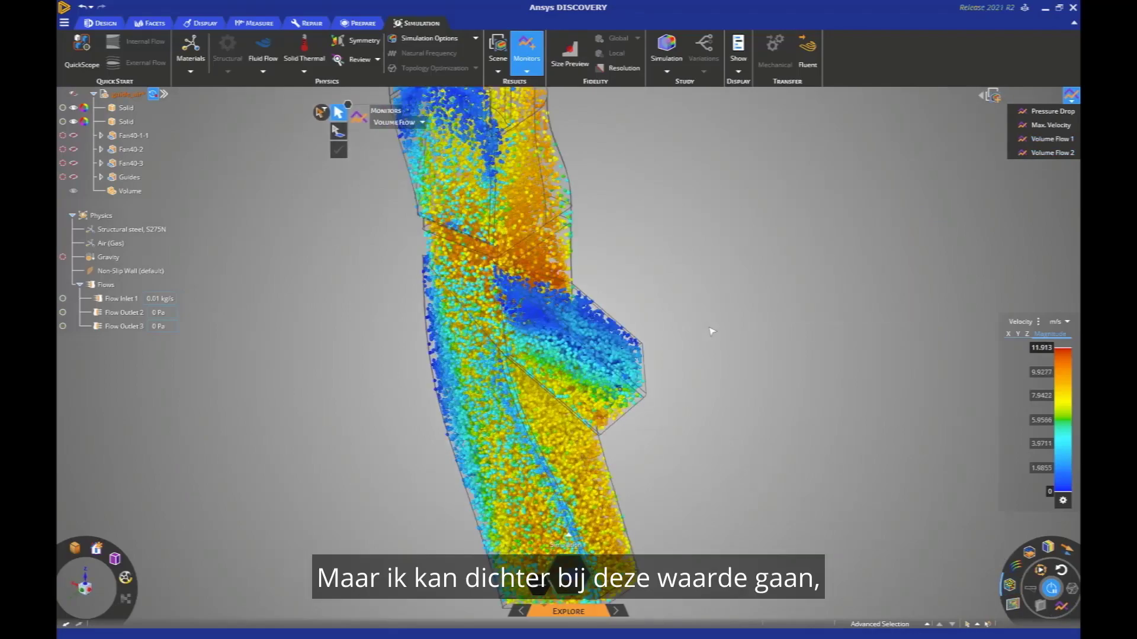
{"action": "middle_click_drag", "start_coordinate": [712, 332], "coordinate": [659, 343]}
{"action": "scroll", "coordinate": [724, 324], "scroll_direction": "up", "scroll_amount": 5}
{"action": "scroll", "coordinate": [684, 336], "scroll_direction": "up", "scroll_amount": 5}
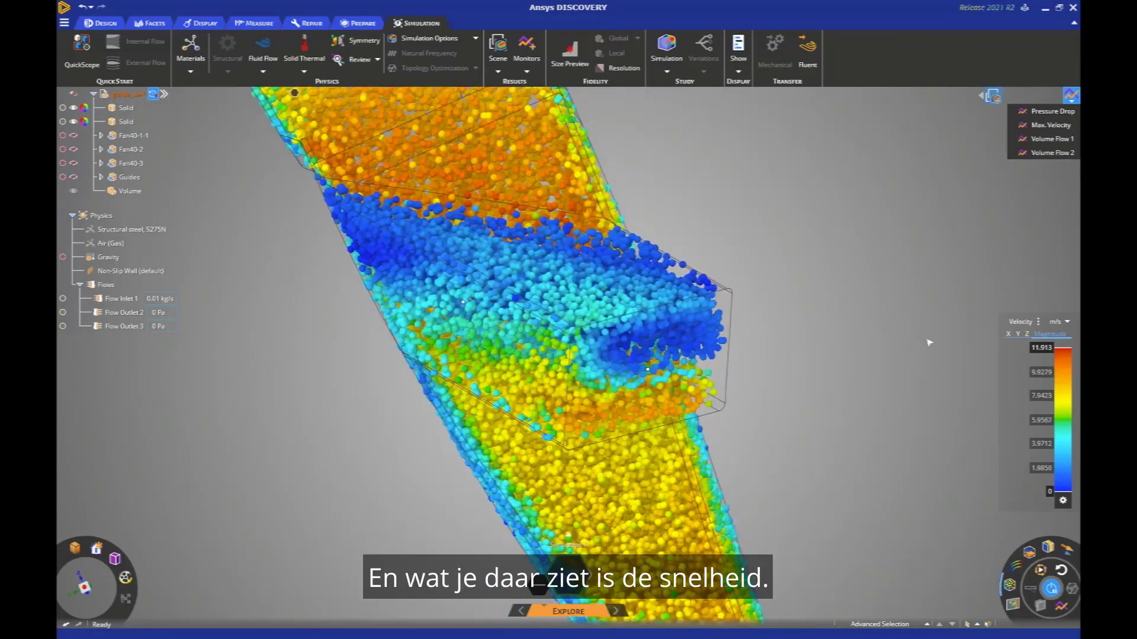
Replace the particles with velocity contours on all faces, set surface display priority to Outer, and inspect both outlets.
{"action": "left_click", "coordinate": [1011, 588]}
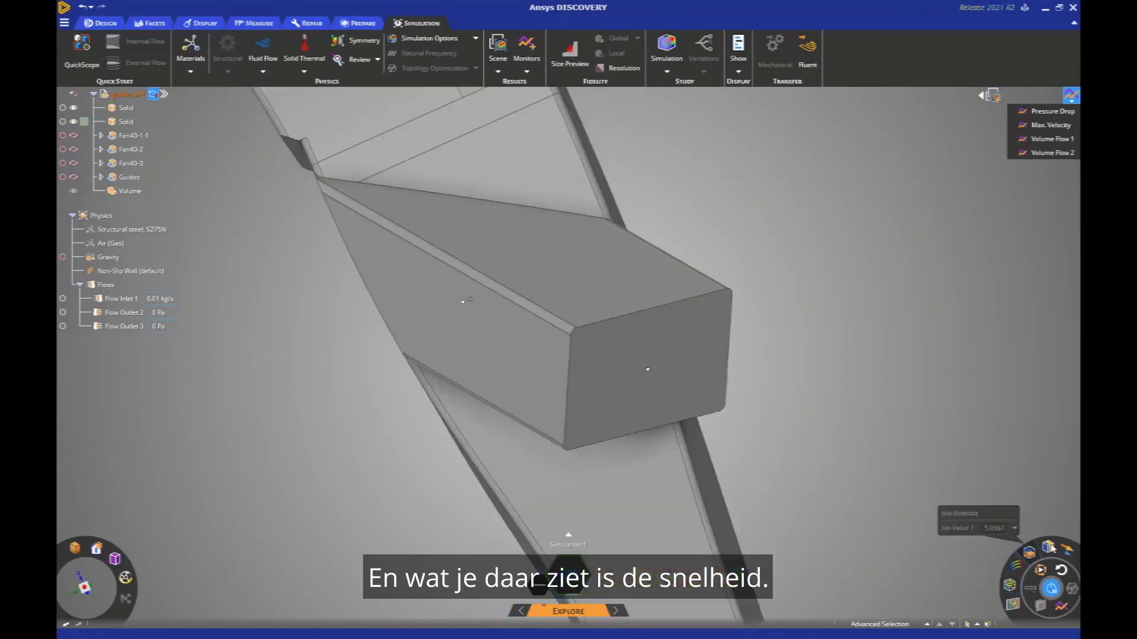
{"action": "left_click", "coordinate": [1053, 541]}
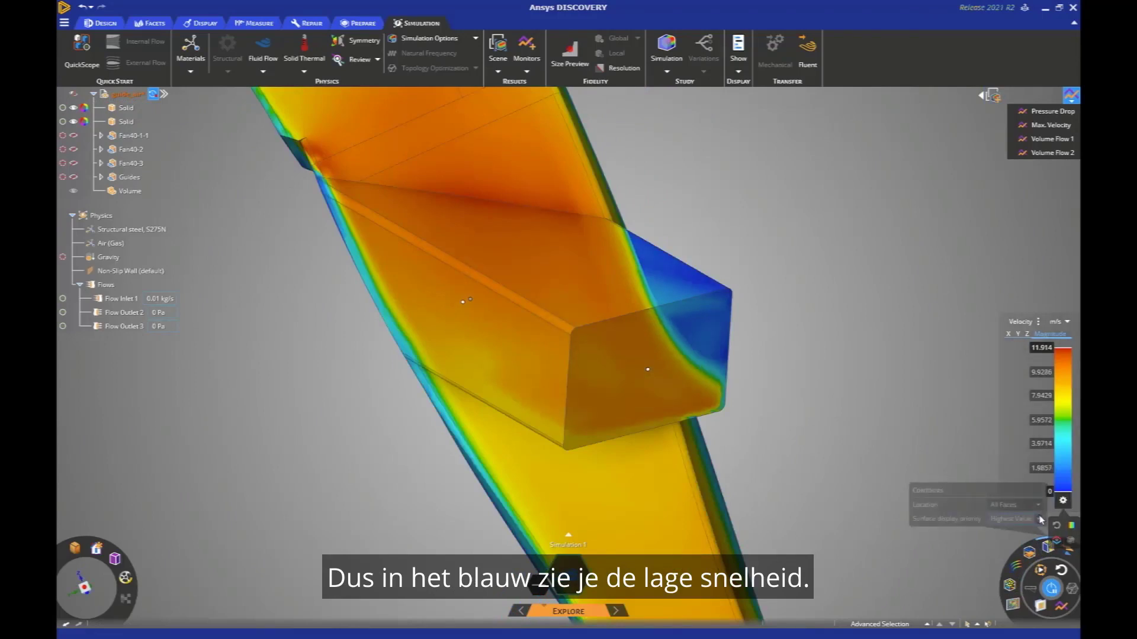
{"action": "left_click", "coordinate": [1030, 519]}
{"action": "left_click", "coordinate": [1026, 538]}
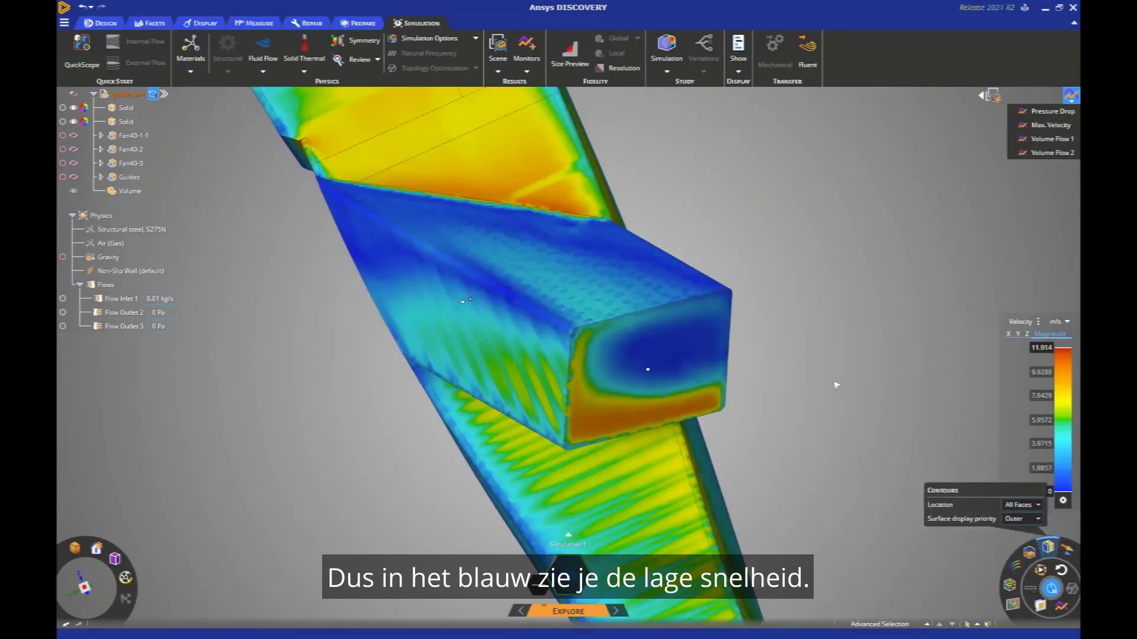
{"action": "middle_click_drag", "start_coordinate": [793, 359], "coordinate": [733, 340]}
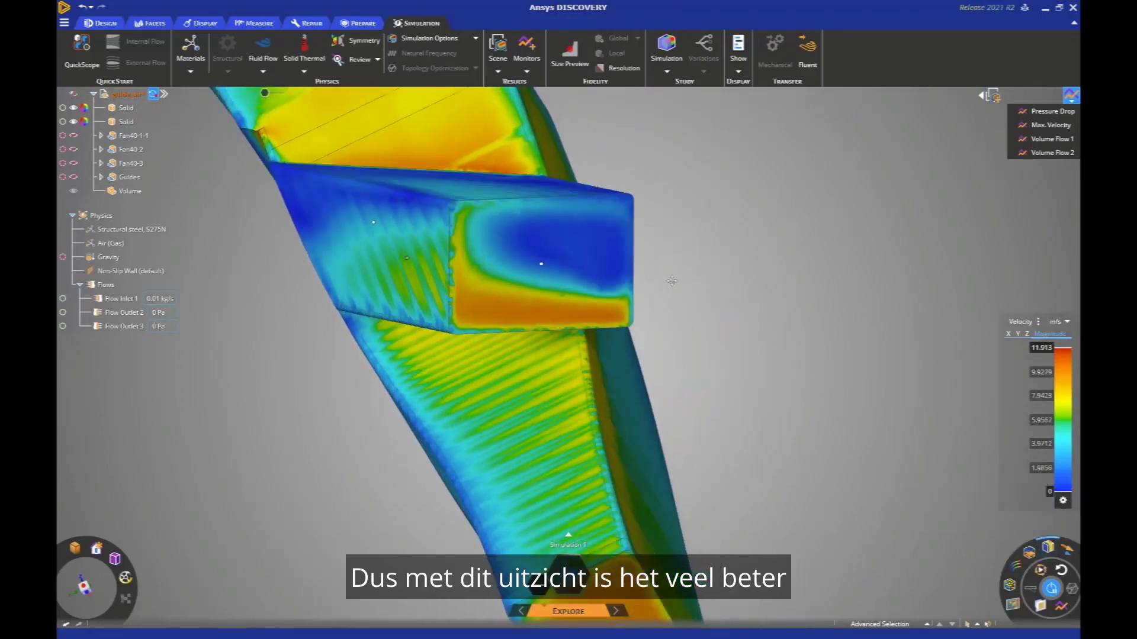
{"action": "middle_click_drag", "start_coordinate": [671, 281], "coordinate": [704, 241]}
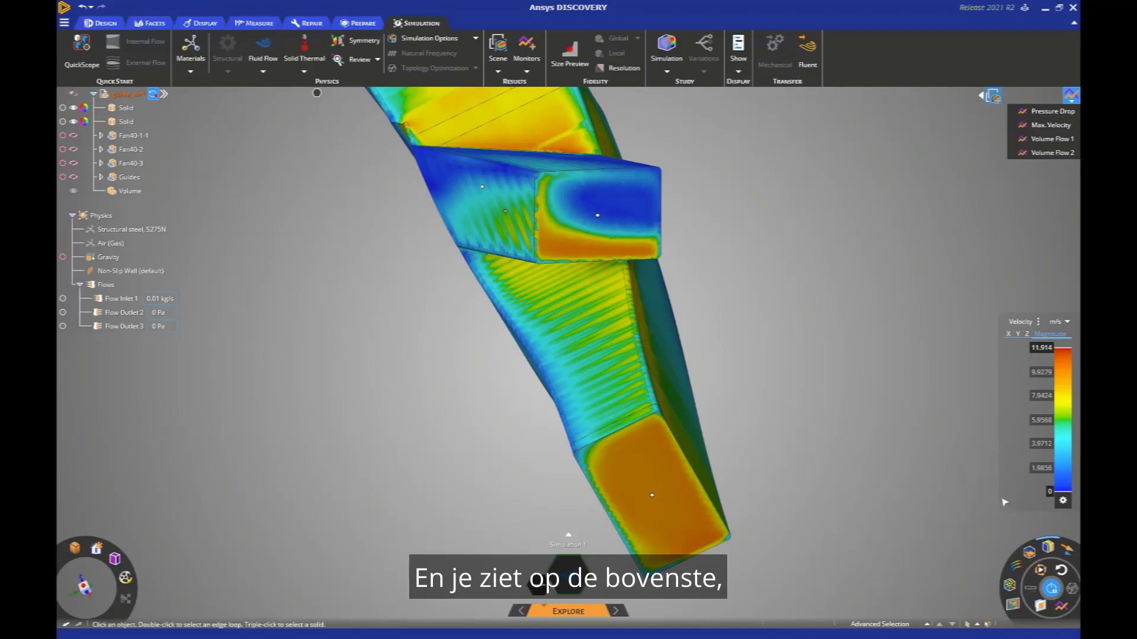
Display the velocity as vectors and examine how the air flows into the side and bottom outlets.
{"action": "left_click", "coordinate": [1066, 550]}
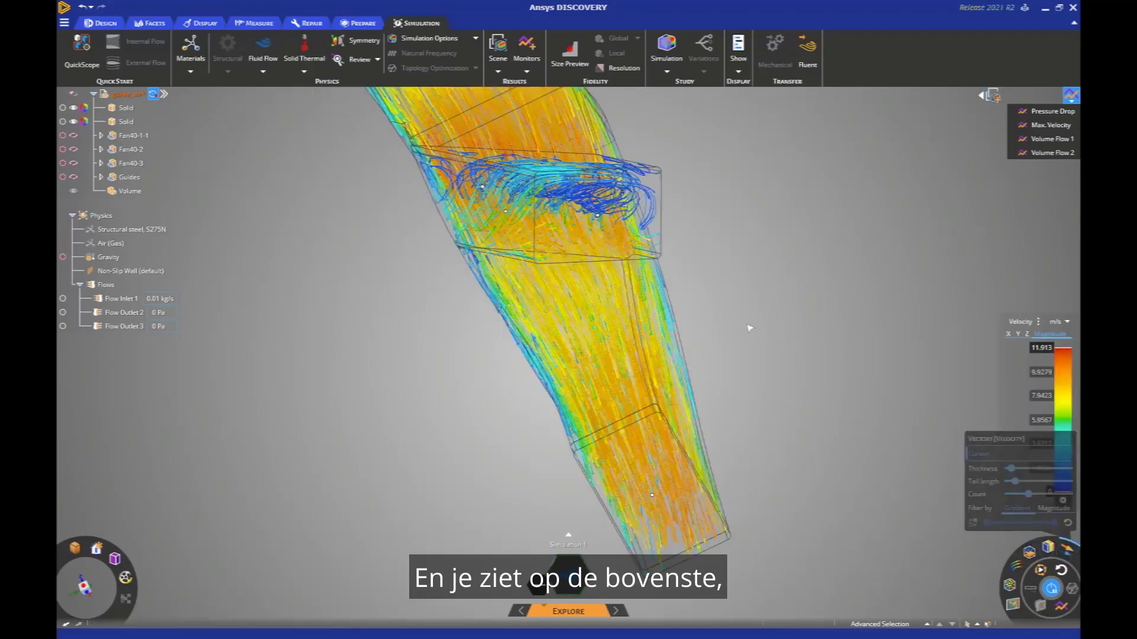
{"action": "middle_click_drag", "start_coordinate": [747, 325], "coordinate": [589, 322]}
{"action": "middle_click_drag", "start_coordinate": [617, 222], "coordinate": [587, 289], "text": "shift"}
{"action": "scroll", "coordinate": [587, 290], "scroll_direction": "down", "scroll_amount": 5}
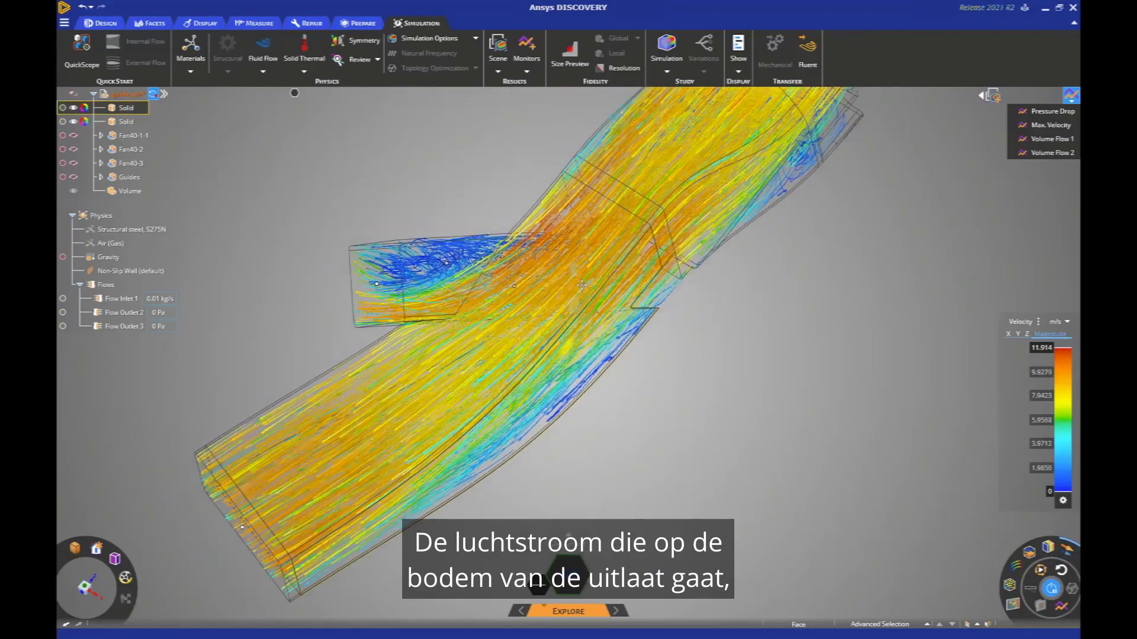
Examine the velocity on a section plane through the side outlet and activate the plane's move handles.
{"action": "middle_click_drag", "start_coordinate": [700, 348], "coordinate": [710, 350]}
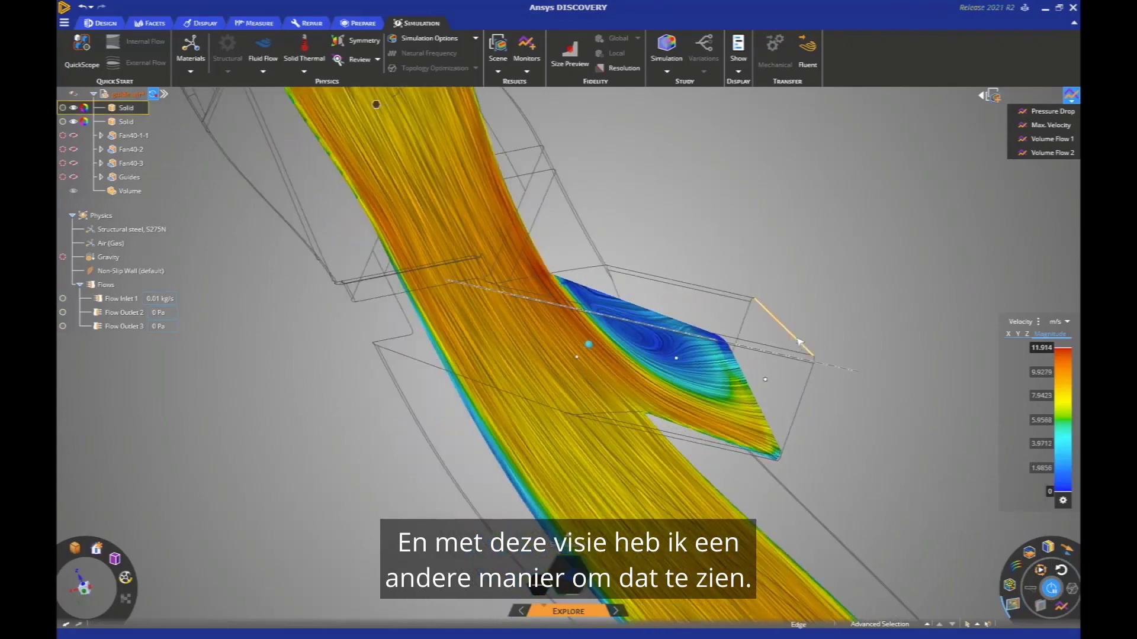
{"action": "middle_click_drag", "start_coordinate": [798, 338], "coordinate": [743, 276]}
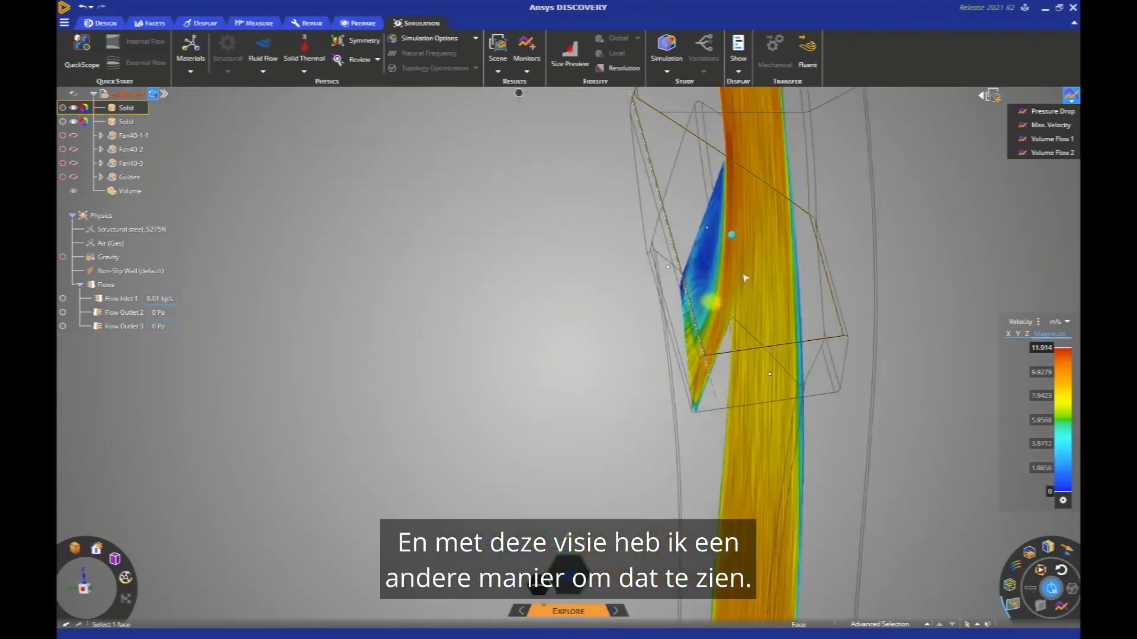
{"action": "left_click", "coordinate": [737, 231]}
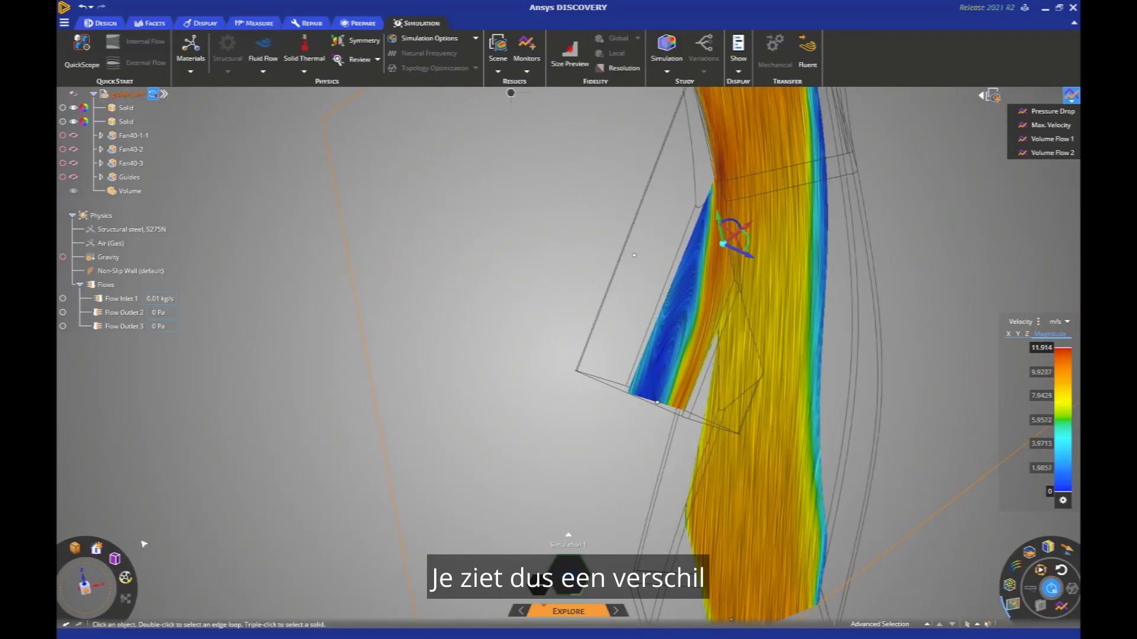
Shift the section plane through the side outlet and examine the velocity where the flow splits from the main duct.
{"action": "middle_click_drag", "start_coordinate": [542, 235], "coordinate": [566, 255], "text": "ctrl"}
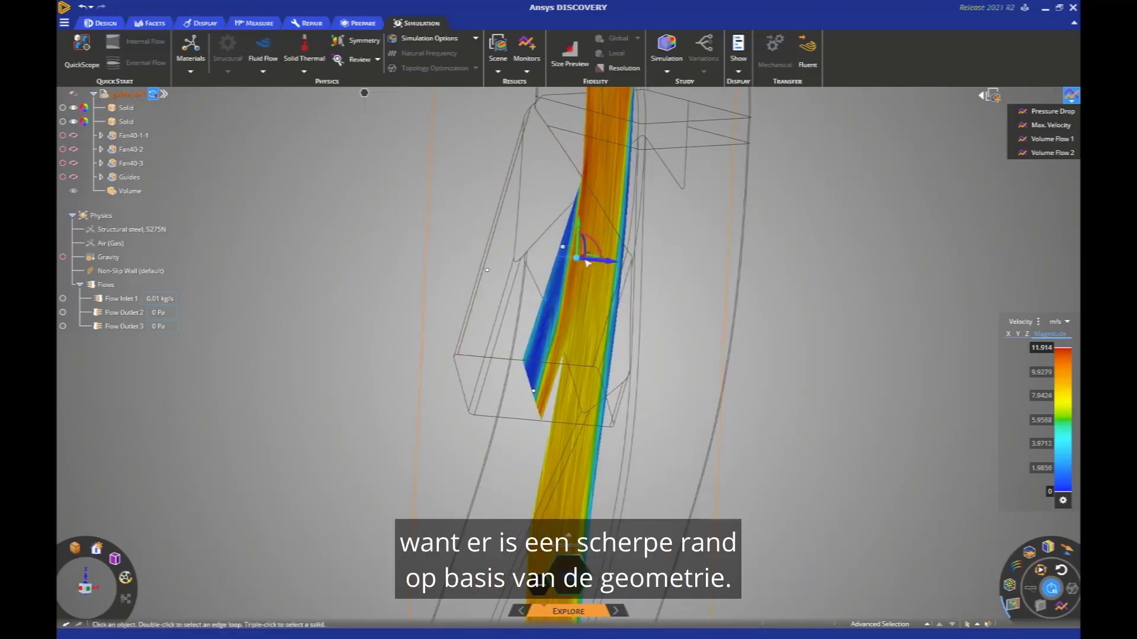
{"action": "mouse_move", "coordinate": [586, 257]}
{"action": "left_mouse_down"}
{"action": "mouse_move", "coordinate": [556, 259]}
{"action": "mouse_move", "coordinate": [611, 263]}
{"action": "mouse_move", "coordinate": [589, 259]}
{"action": "left_mouse_up"}
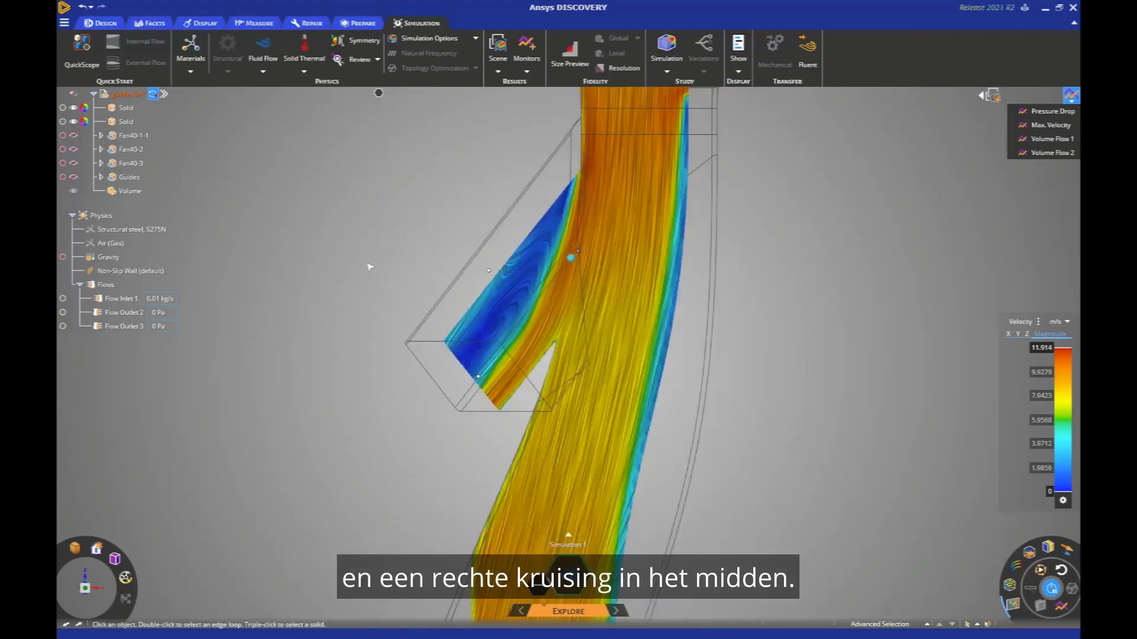
{"action": "middle_click_drag", "start_coordinate": [372, 264], "coordinate": [334, 304]}
{"action": "scroll", "coordinate": [336, 289], "scroll_direction": "down", "scroll_amount": 2}
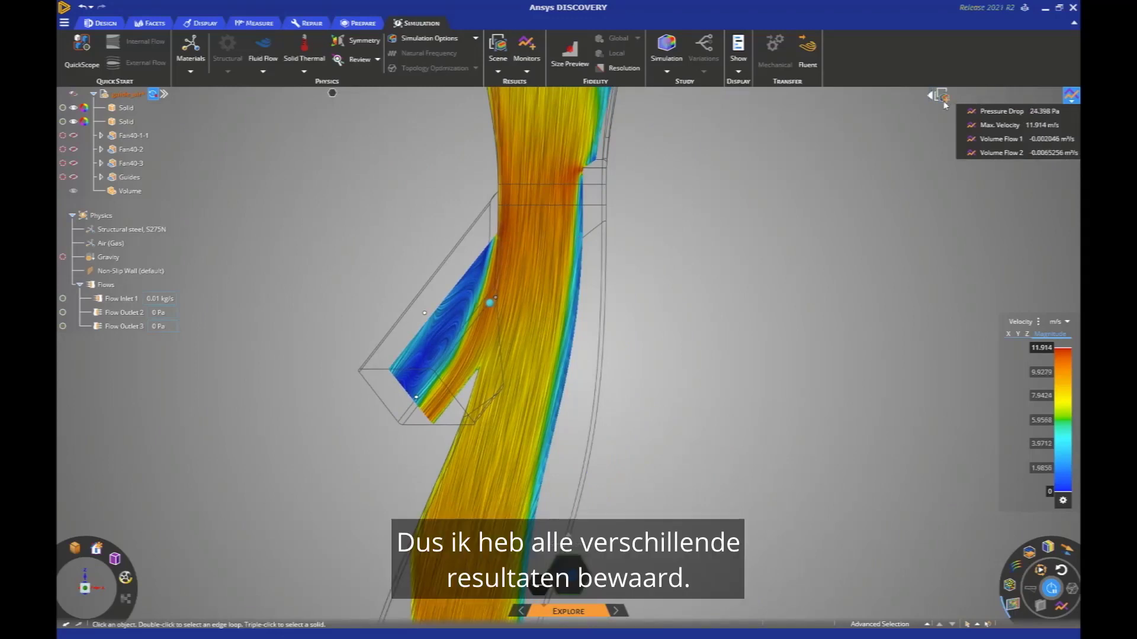
Show the saved scenes, recall Scene 4, and compare the Volume Flow 1 and Volume Flow 2 monitors.
{"action": "left_click", "coordinate": [930, 97]}
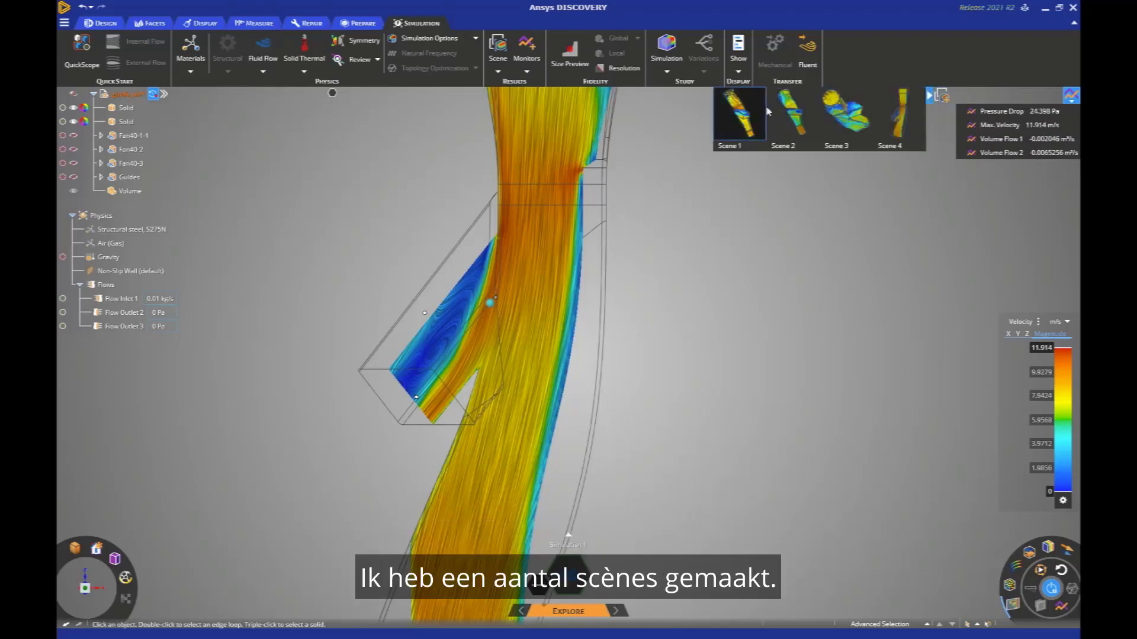
{"action": "left_click", "coordinate": [904, 114]}
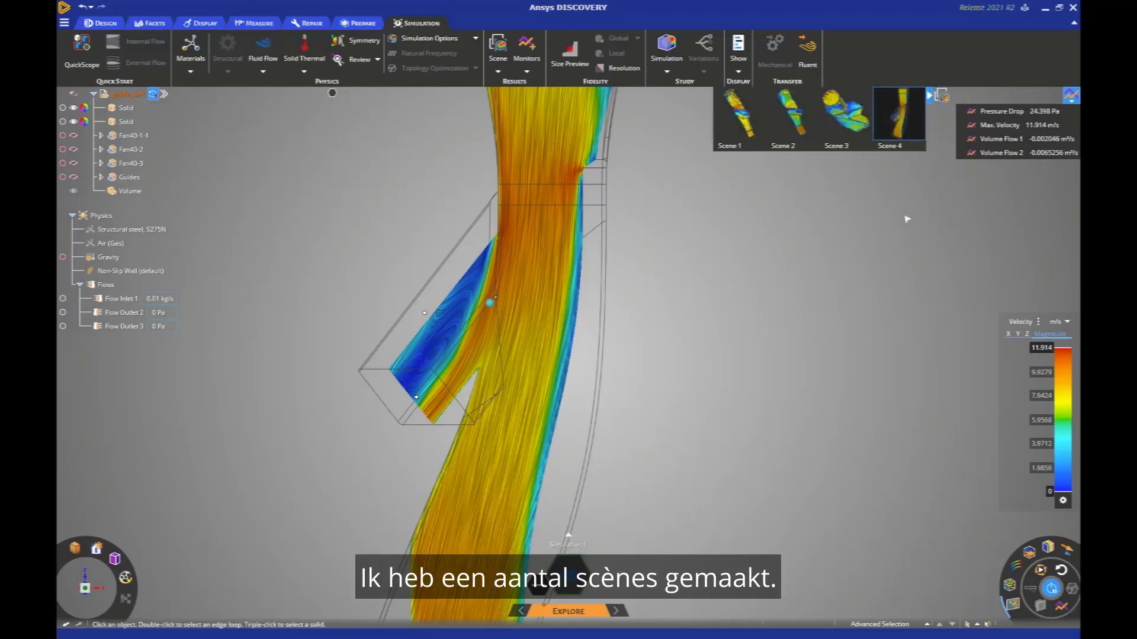
{"action": "left_click", "coordinate": [1026, 143]}
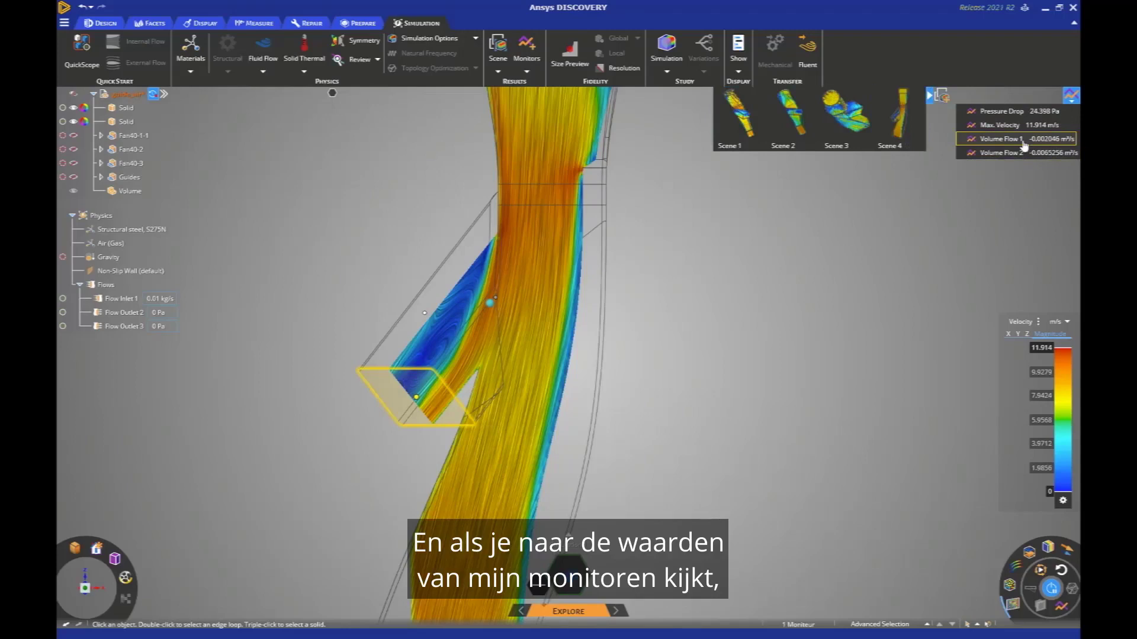
{"action": "left_click", "coordinate": [1007, 156]}
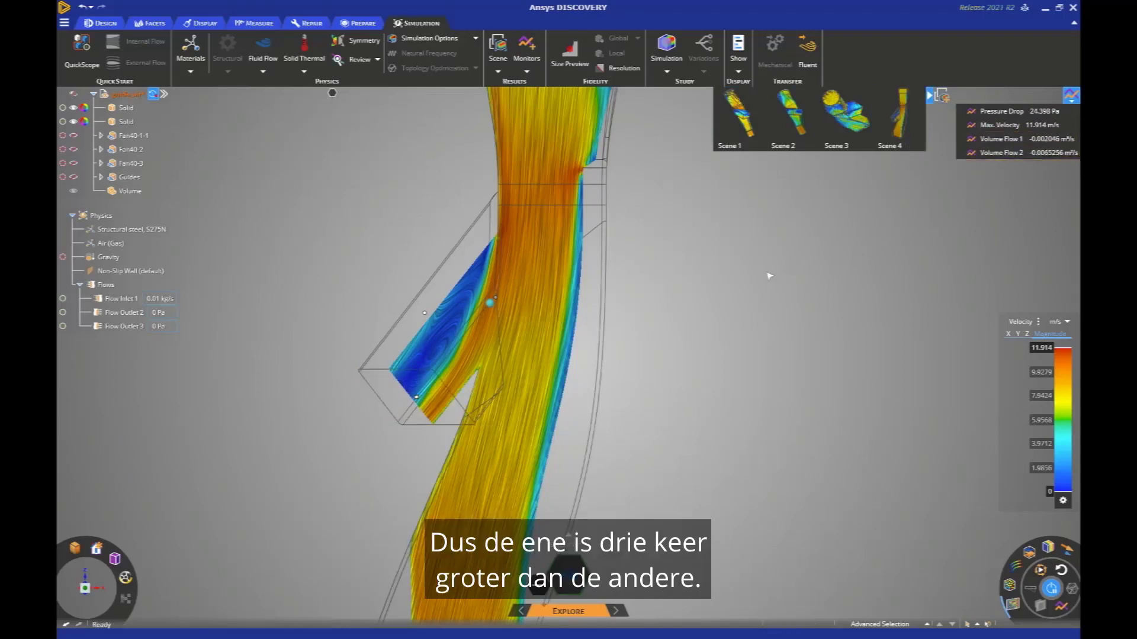
{"action": "middle_click_drag", "start_coordinate": [776, 309], "coordinate": [787, 285], "text": "ctrl"}
{"action": "scroll", "coordinate": [763, 284], "scroll_direction": "down", "scroll_amount": 4}
{"action": "middle_click_drag", "start_coordinate": [713, 284], "coordinate": [666, 339], "text": "ctrl"}
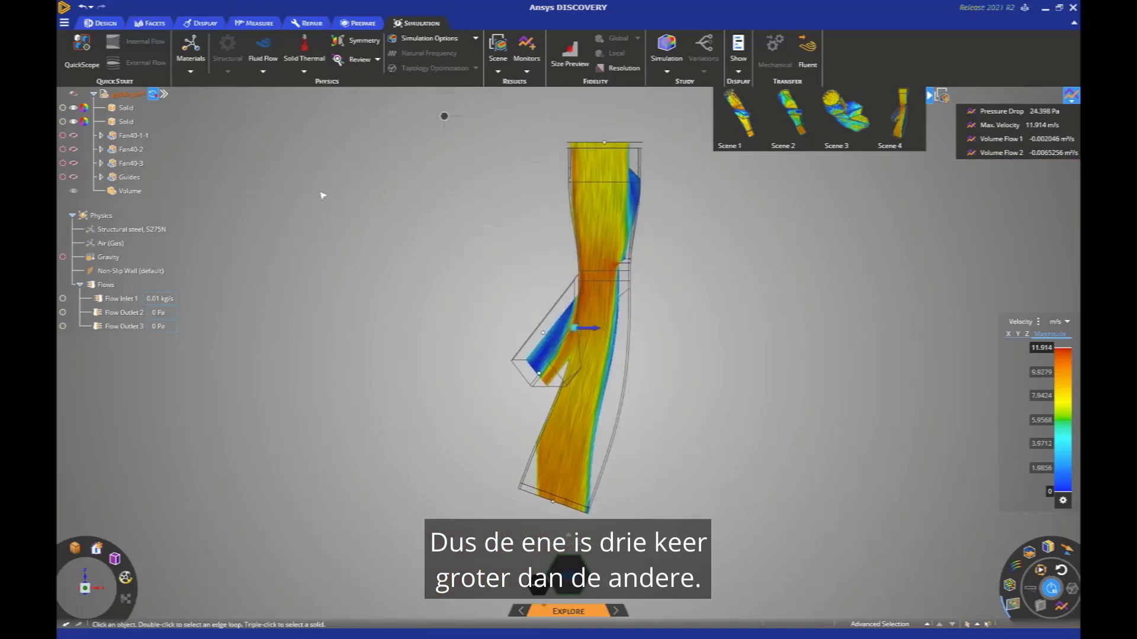
Open the model's history tracking and move the model back to its Start block.
{"action": "left_click", "coordinate": [164, 93]}
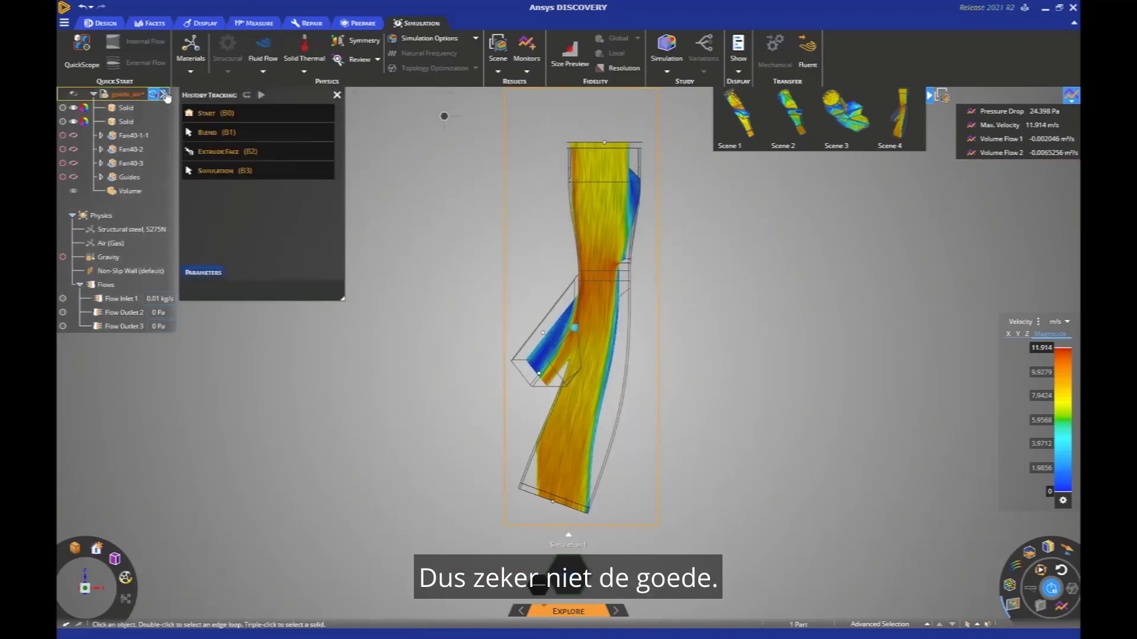
{"action": "right_click", "coordinate": [245, 119]}
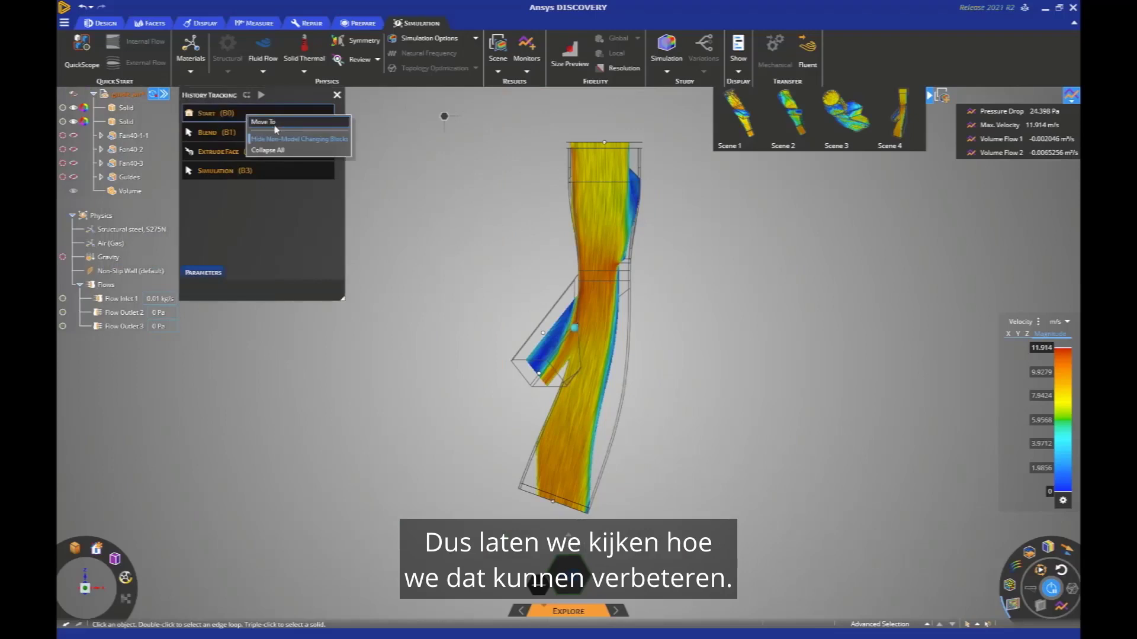
{"action": "left_click", "coordinate": [267, 123]}
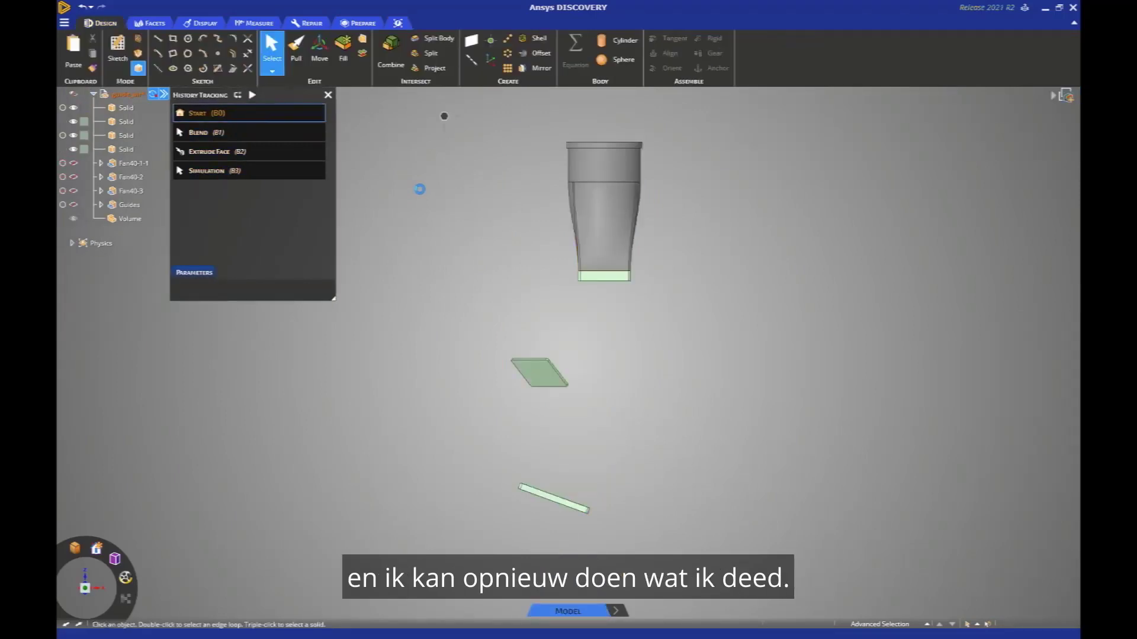
Blend the upper duct's lower face to the side outlet's face as a separate body using No merge.
{"action": "middle_click_drag", "start_coordinate": [458, 223], "coordinate": [592, 187]}
{"action": "middle_click_drag", "start_coordinate": [573, 335], "coordinate": [598, 379]}
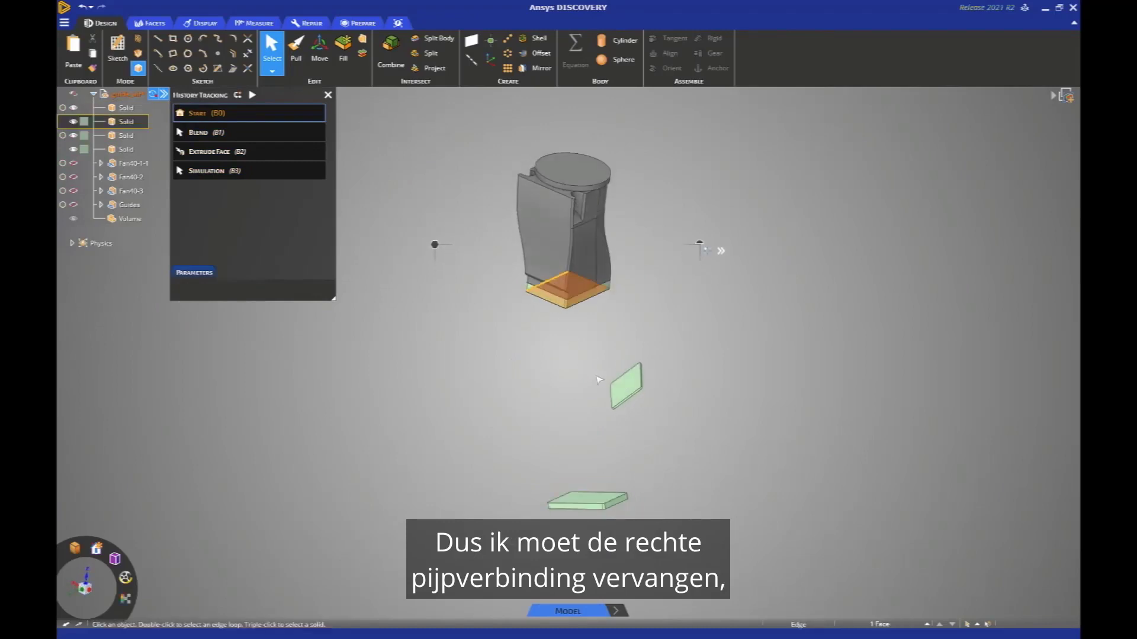
{"action": "scroll", "coordinate": [641, 406], "scroll_direction": "up", "scroll_amount": 3}
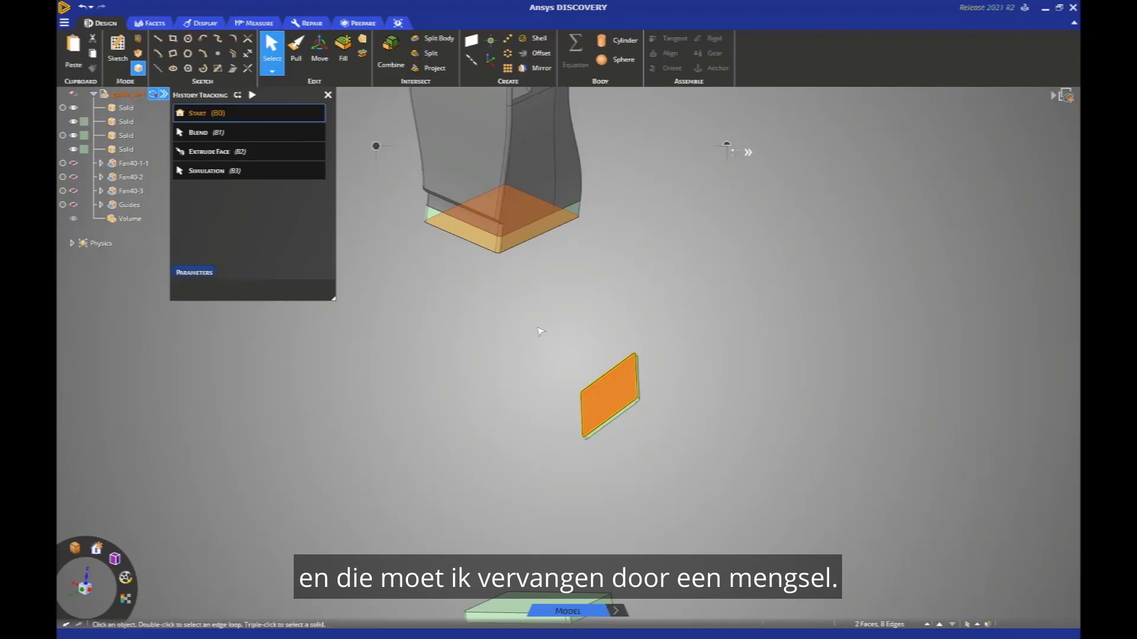
{"action": "key", "text": "b"}
{"action": "middle_click_drag", "start_coordinate": [481, 395], "coordinate": [593, 300]}
{"action": "left_click", "coordinate": [760, 229]}
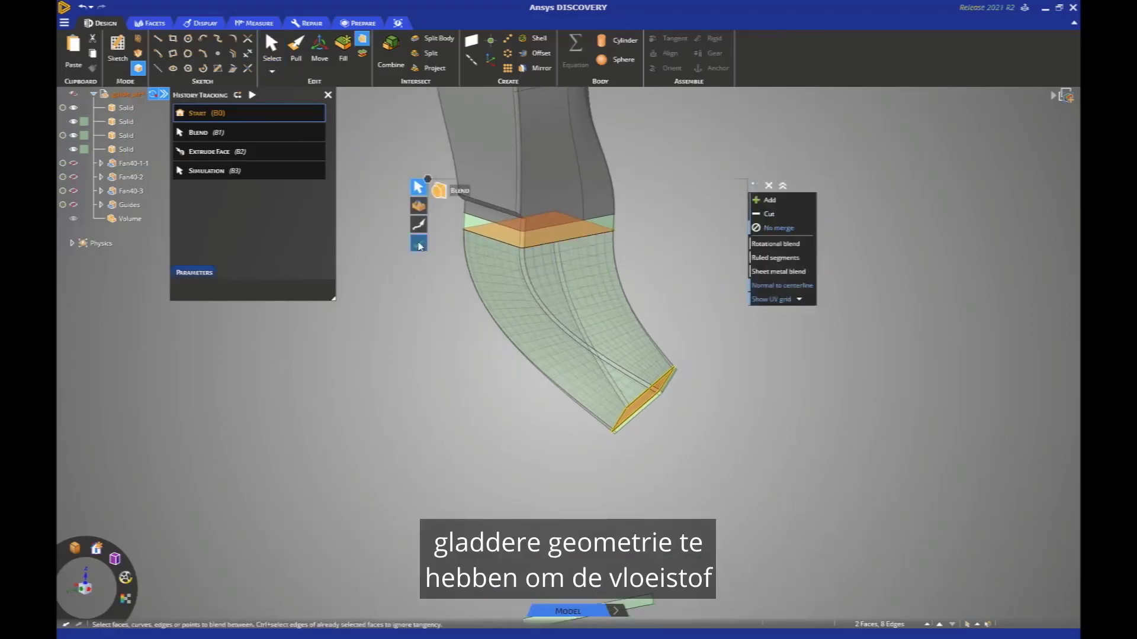
{"action": "key", "text": "Return"}
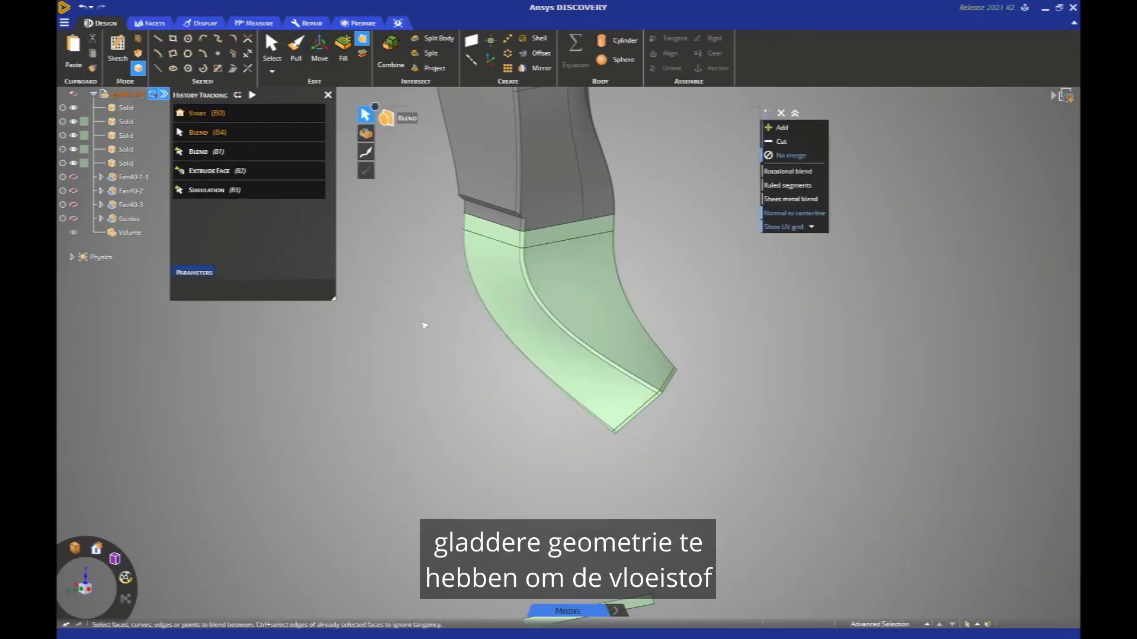
Suppress the Extrude Face block and set the extrude type of the original Blend (B1) to Add.
{"action": "right_click", "coordinate": [228, 178]}
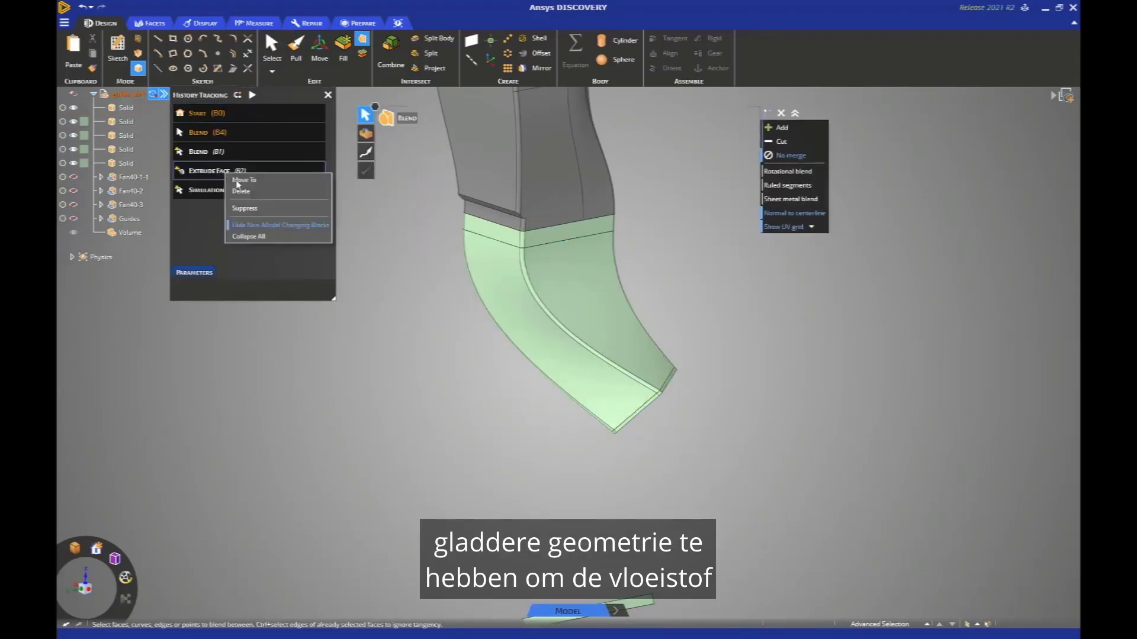
{"action": "left_click", "coordinate": [248, 212]}
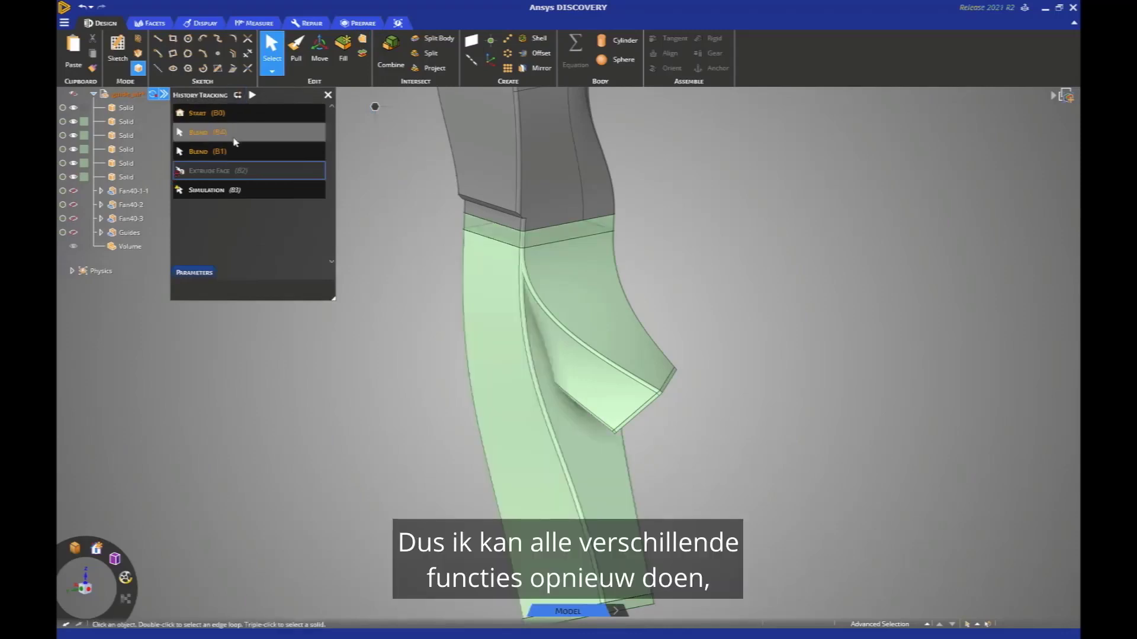
{"action": "left_click", "coordinate": [217, 154]}
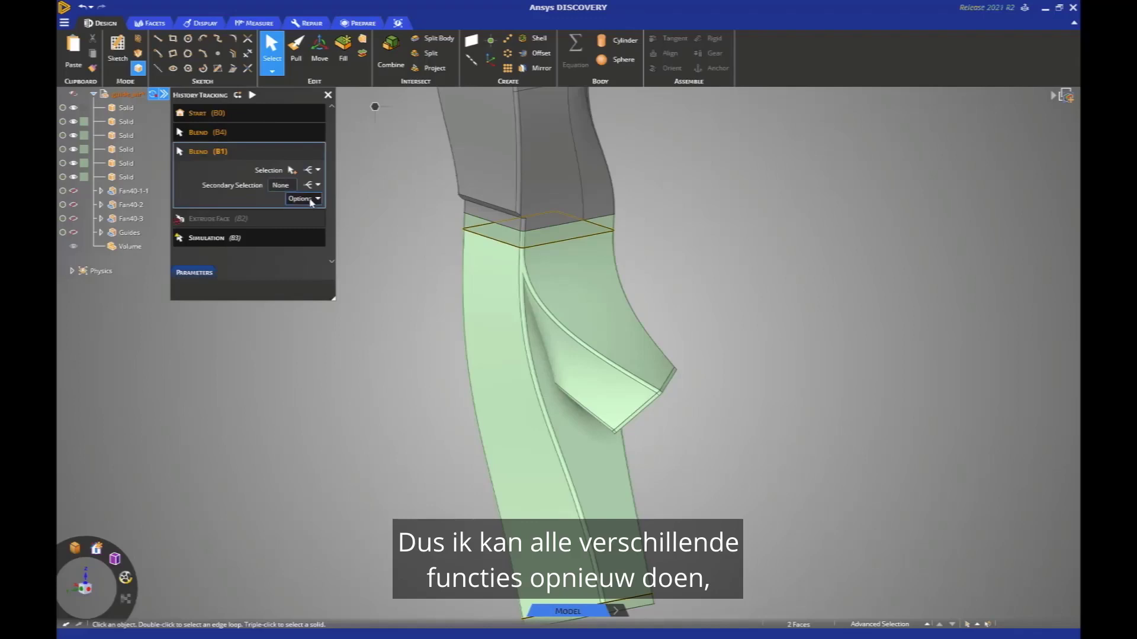
{"action": "left_click", "coordinate": [310, 200]}
{"action": "left_click", "coordinate": [439, 320]}
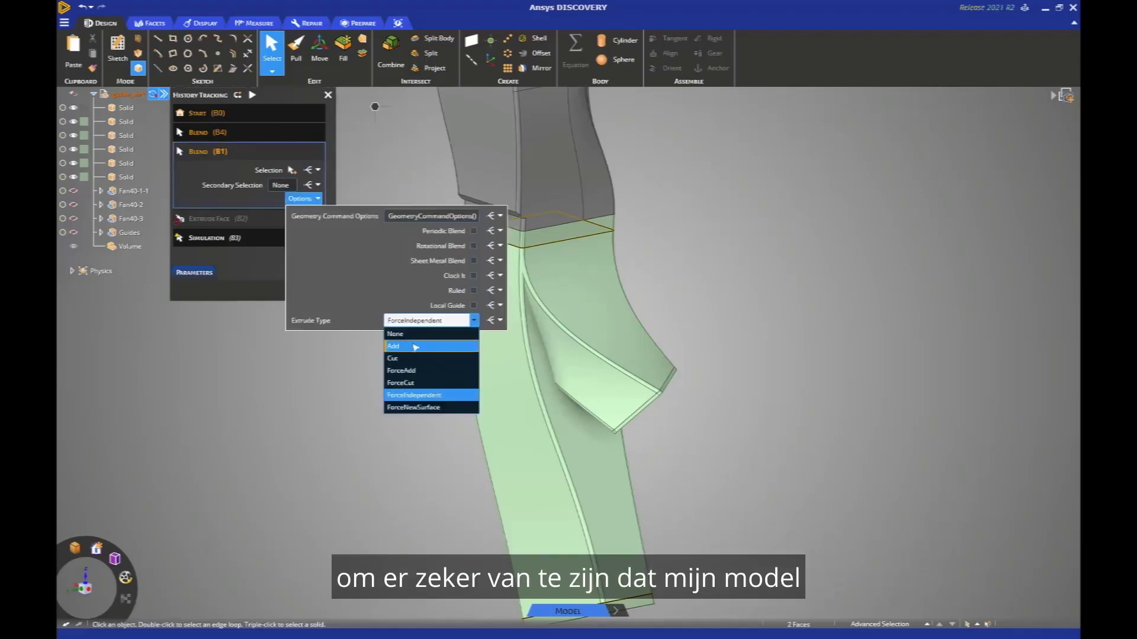
{"action": "left_click", "coordinate": [413, 346]}
{"action": "left_click", "coordinate": [199, 154]}
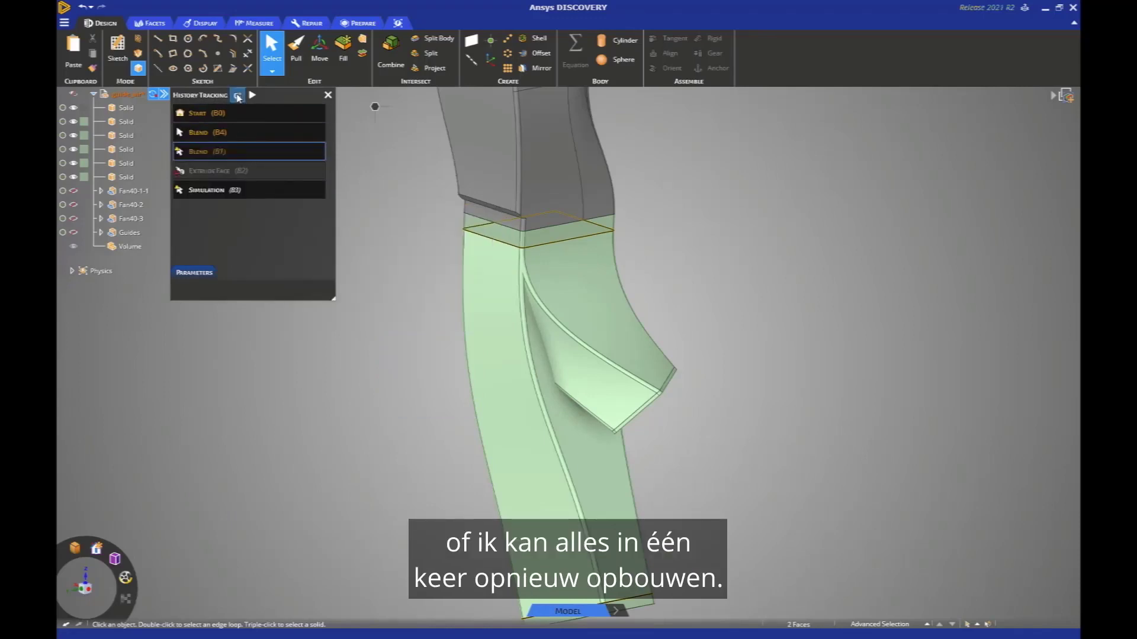
Replay the edited history to rebuild the geometry, then solve the airflow again in the Explore stage.
{"action": "left_click", "coordinate": [237, 97]}
{"action": "left_click", "coordinate": [253, 95]}
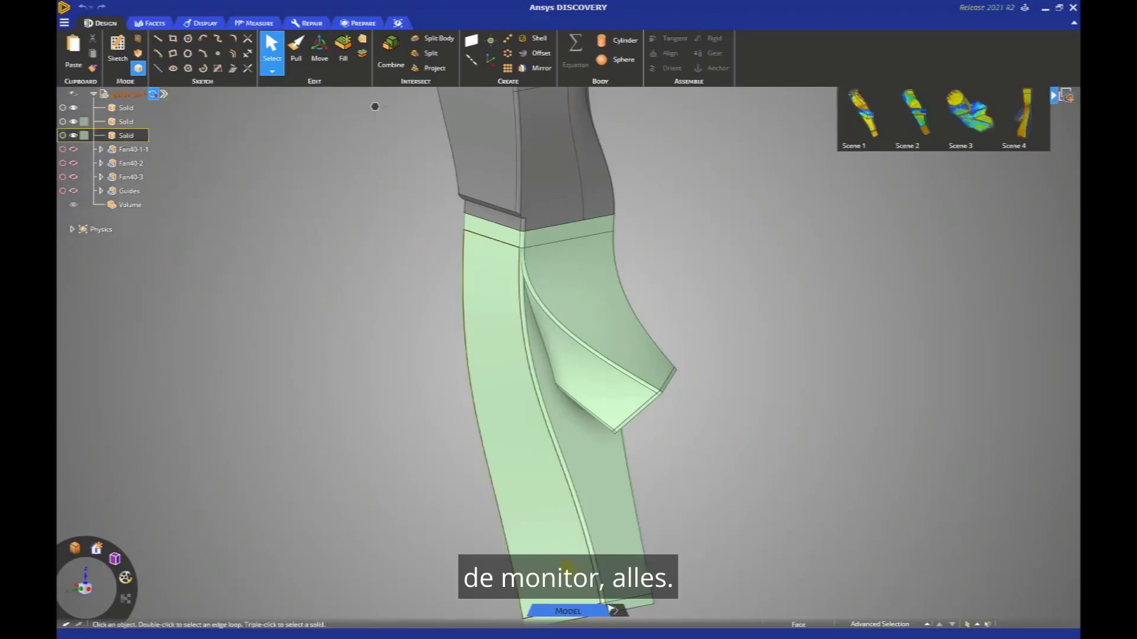
{"action": "left_click", "coordinate": [627, 614]}
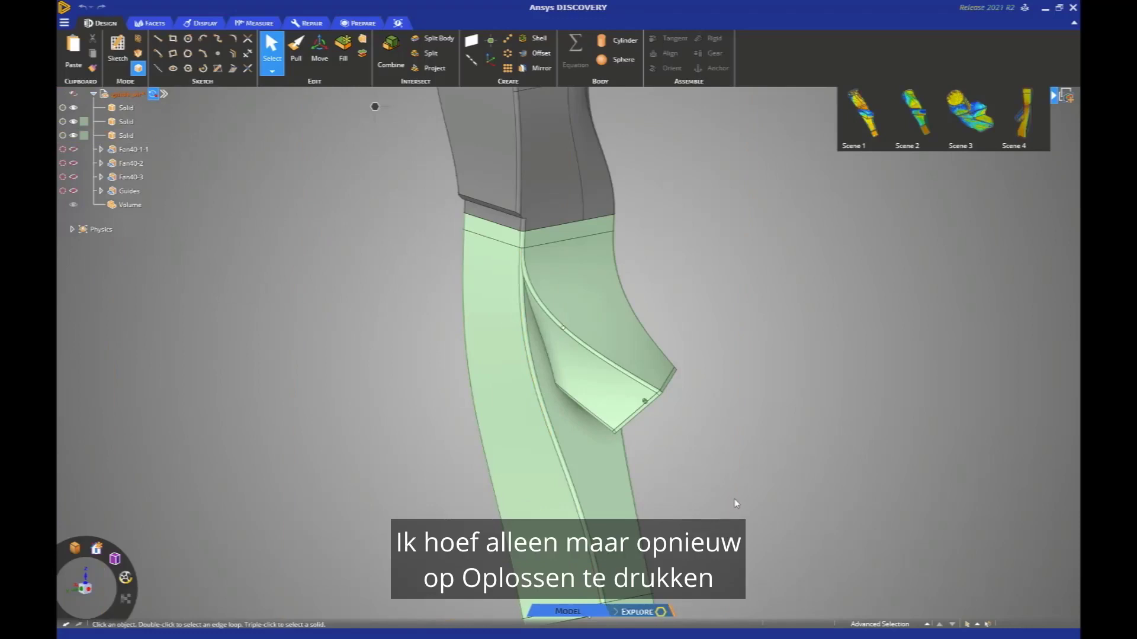
{"action": "left_click", "coordinate": [1050, 586]}
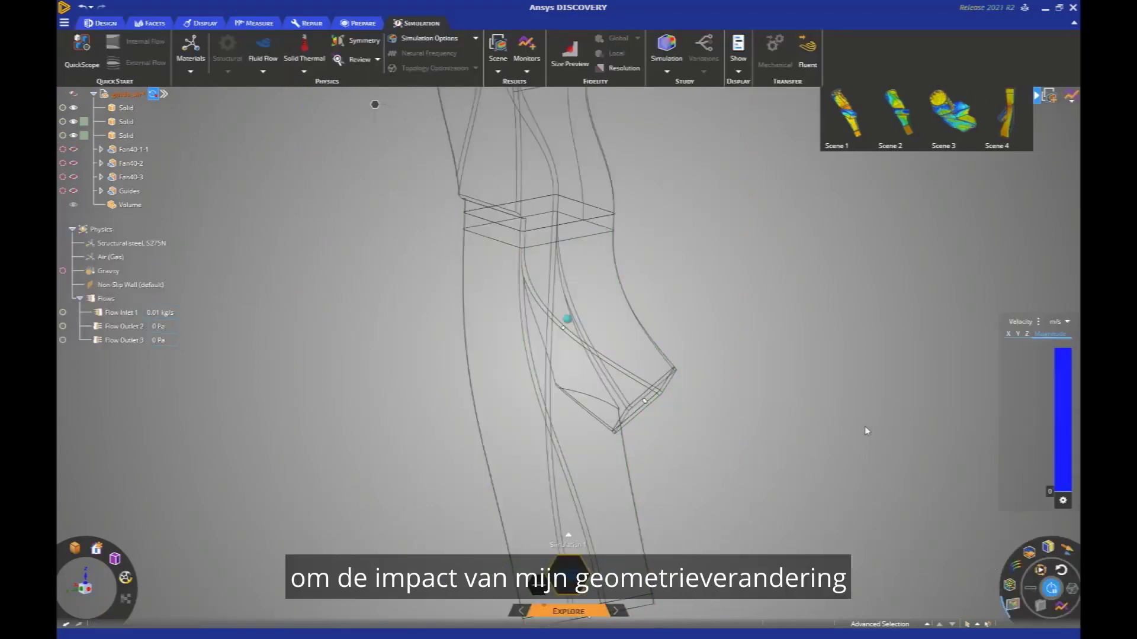
Examine the new airflow results in saved Scenes 1 to 4, including particles, surface contours, vectors and the section plane.
{"action": "scroll", "coordinate": [680, 281], "scroll_direction": "down", "scroll_amount": 5}
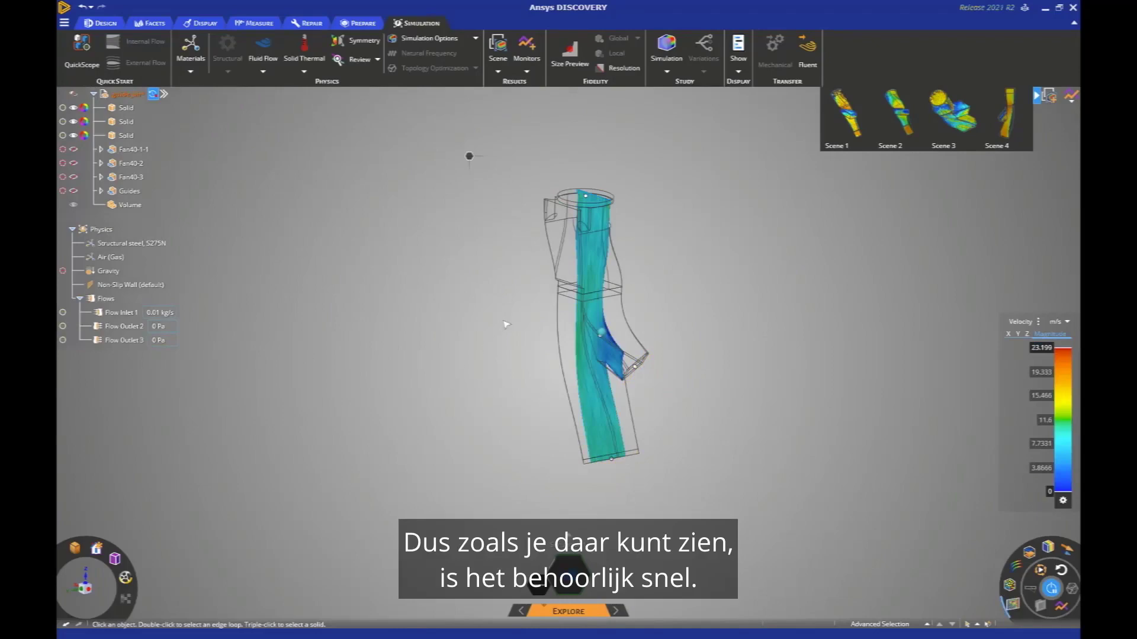
{"action": "left_click", "coordinate": [852, 116]}
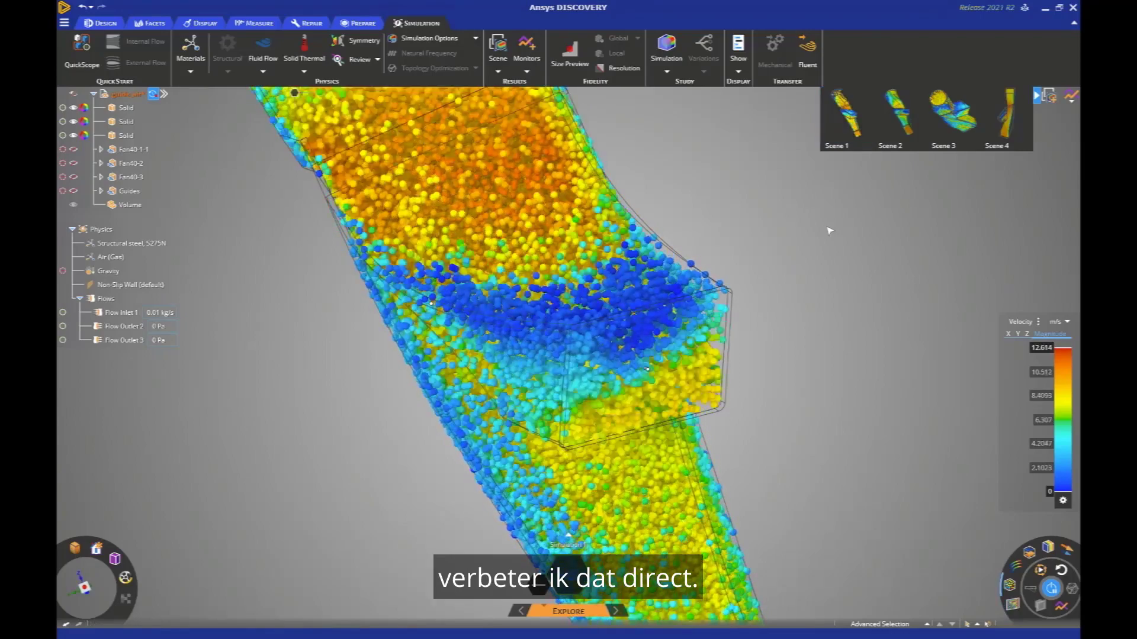
{"action": "left_click", "coordinate": [909, 135]}
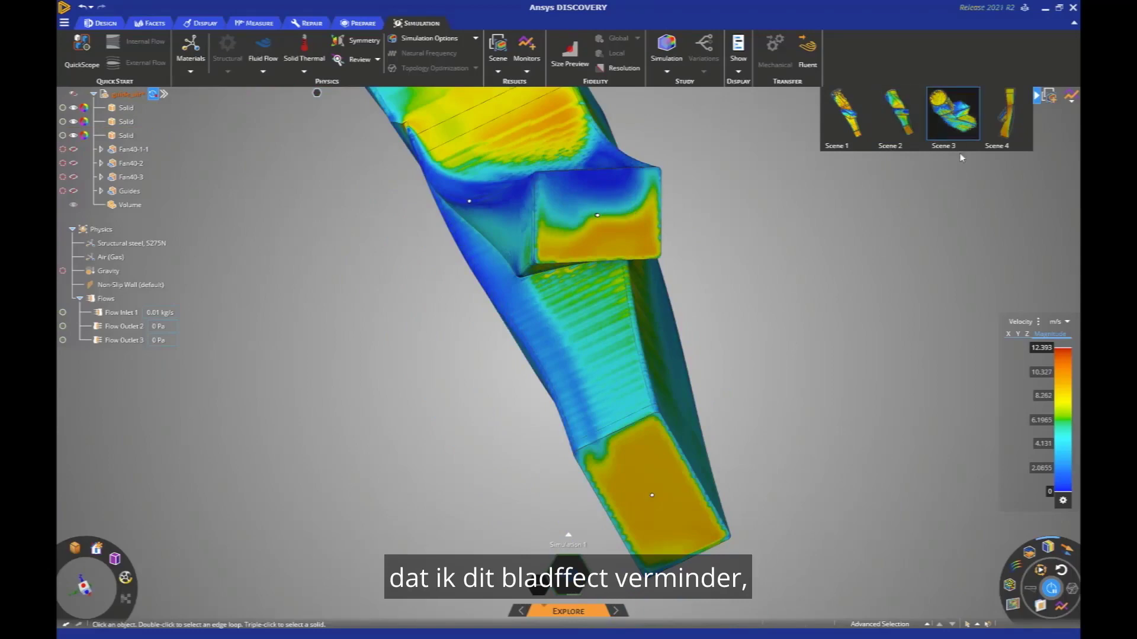
{"action": "left_click", "coordinate": [952, 117]}
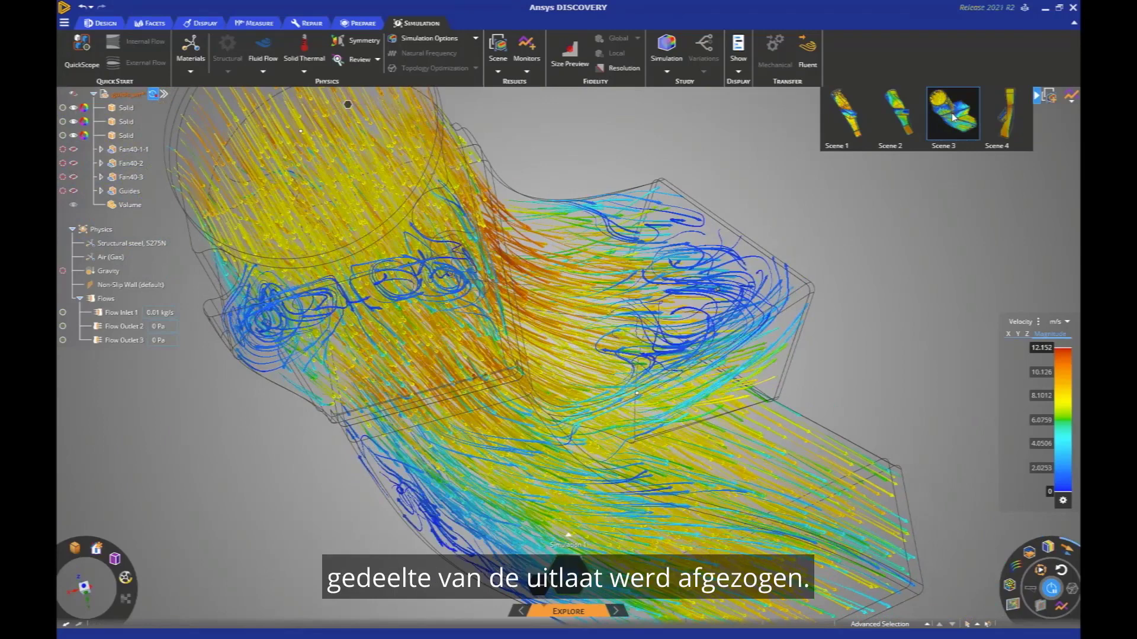
{"action": "left_click", "coordinate": [993, 111]}
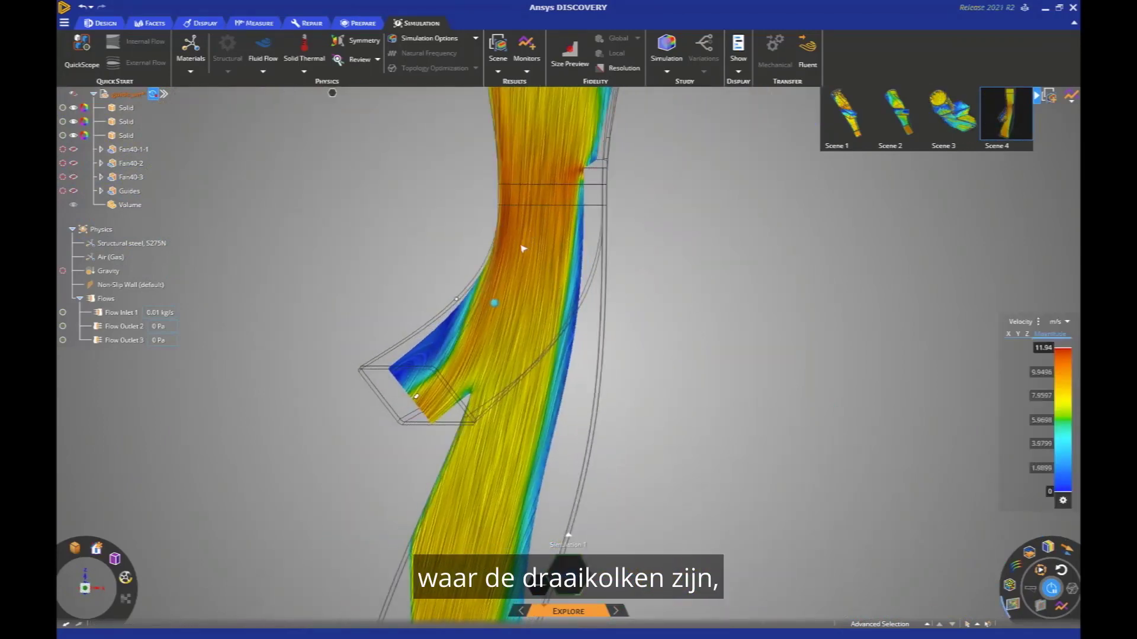
Move the section plane across the curved side branch and examine the velocity along the new flow path.
{"action": "left_click", "coordinate": [506, 284]}
{"action": "middle_click_drag", "start_coordinate": [518, 325], "coordinate": [481, 296]}
{"action": "left_click", "coordinate": [481, 290]}
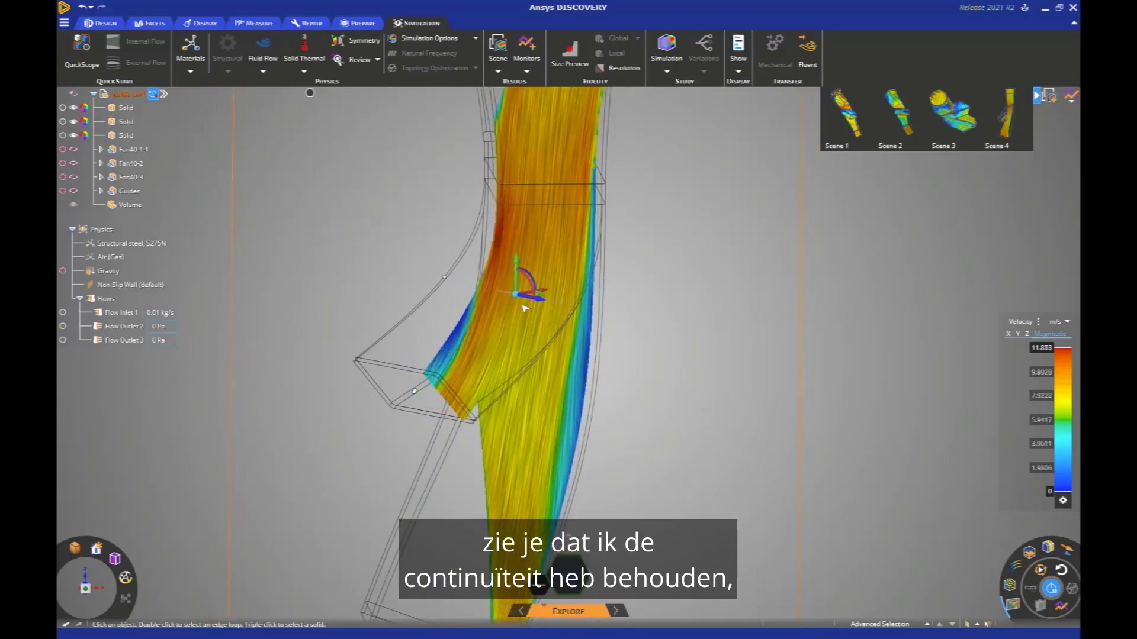
{"action": "left_click_drag", "start_coordinate": [502, 309], "coordinate": [485, 307]}
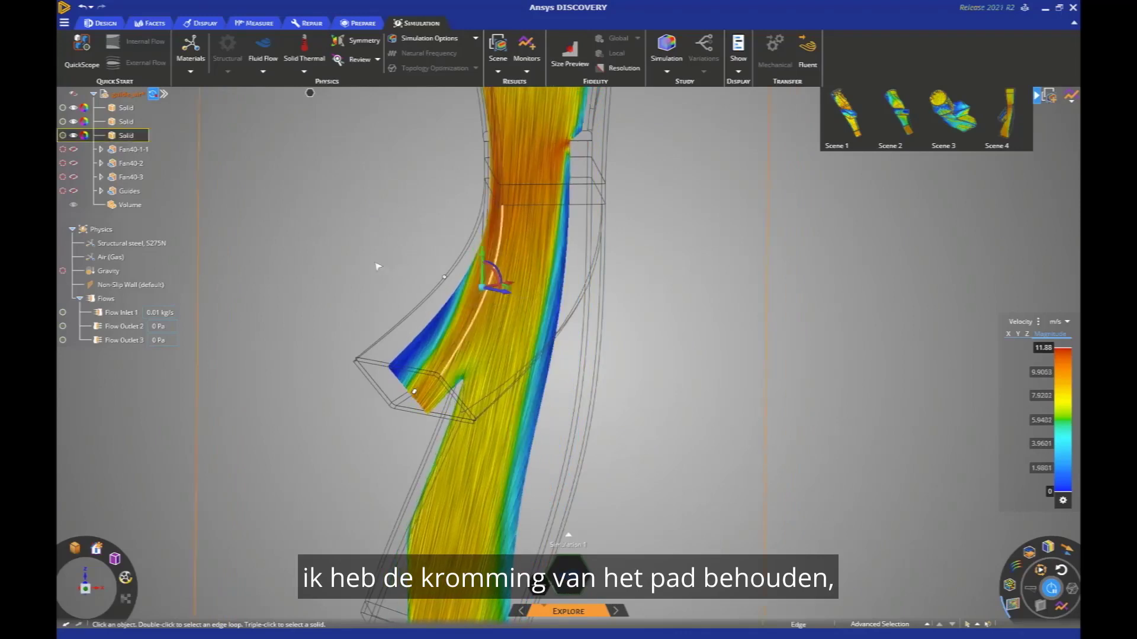
{"action": "middle_click_drag", "start_coordinate": [425, 268], "coordinate": [585, 303]}
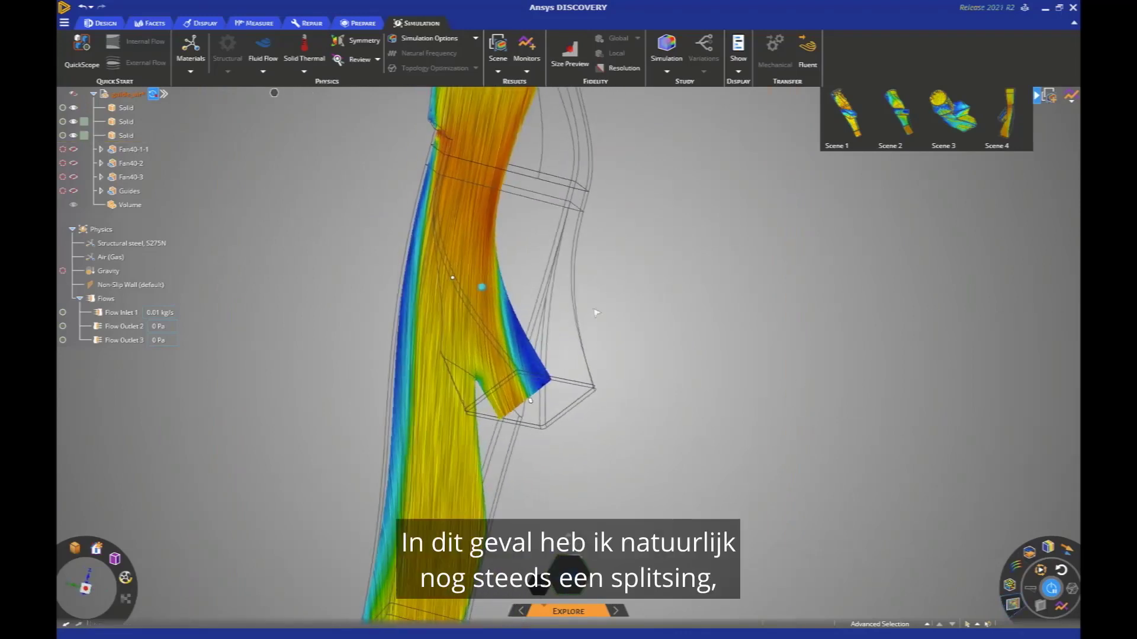
Inspect the outer geometry of the side branch where it splits from the main duct.
{"action": "left_click", "coordinate": [512, 306]}
{"action": "middle_click_drag", "start_coordinate": [512, 306], "coordinate": [477, 297]}
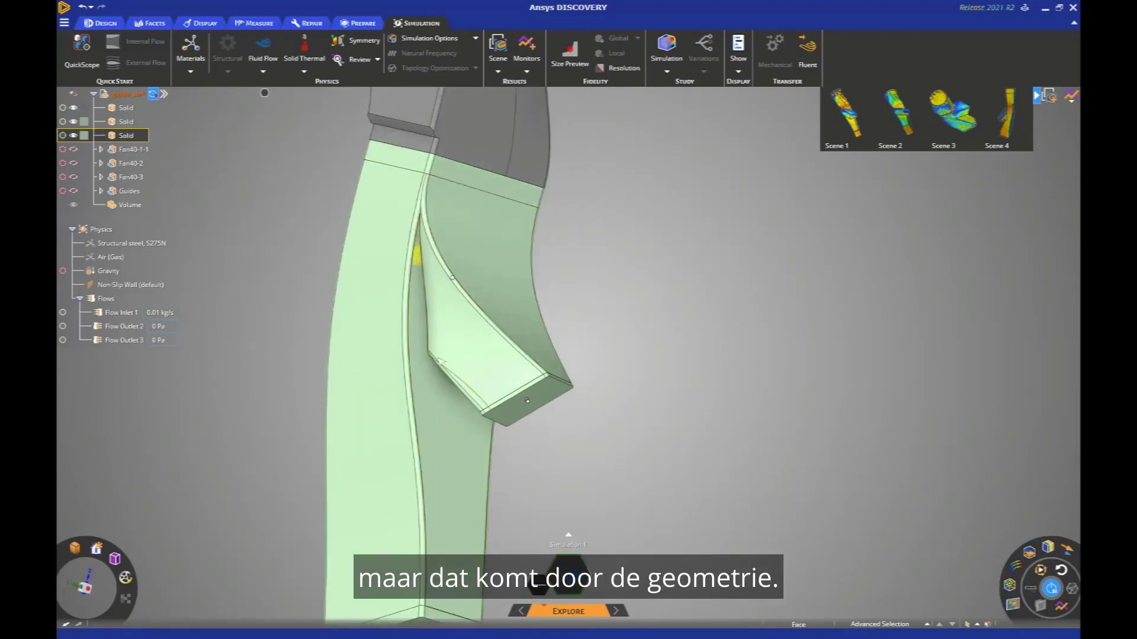
{"action": "middle_click_drag", "start_coordinate": [471, 349], "coordinate": [645, 261]}
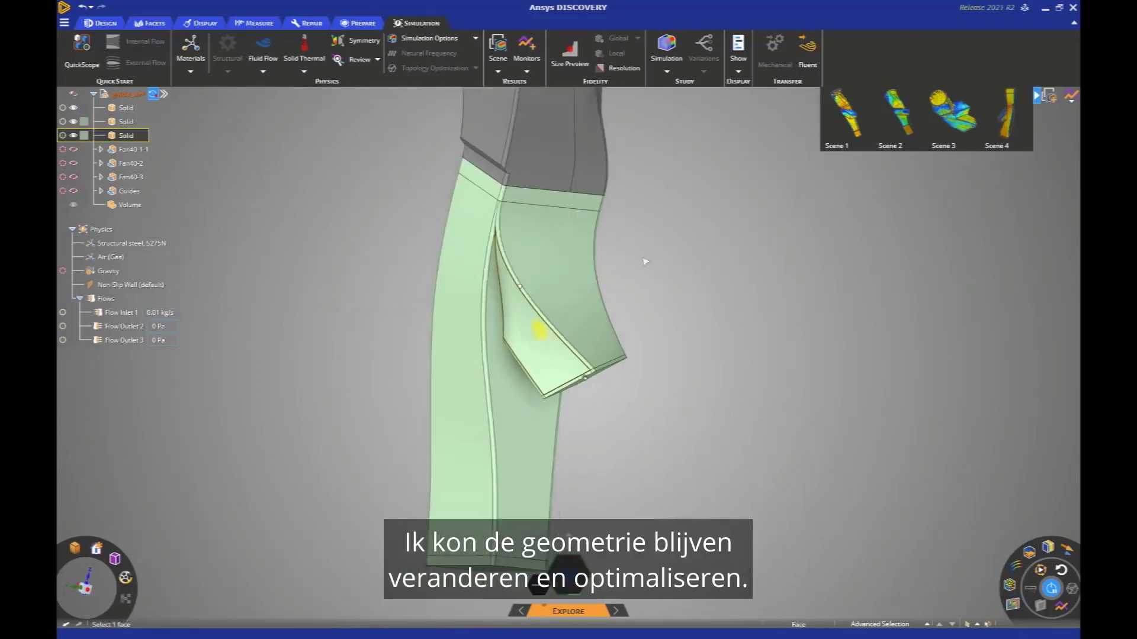
Recall Scene 1 and show the monitor values to check the side outlet's volume flow.
{"action": "left_click", "coordinate": [840, 123]}
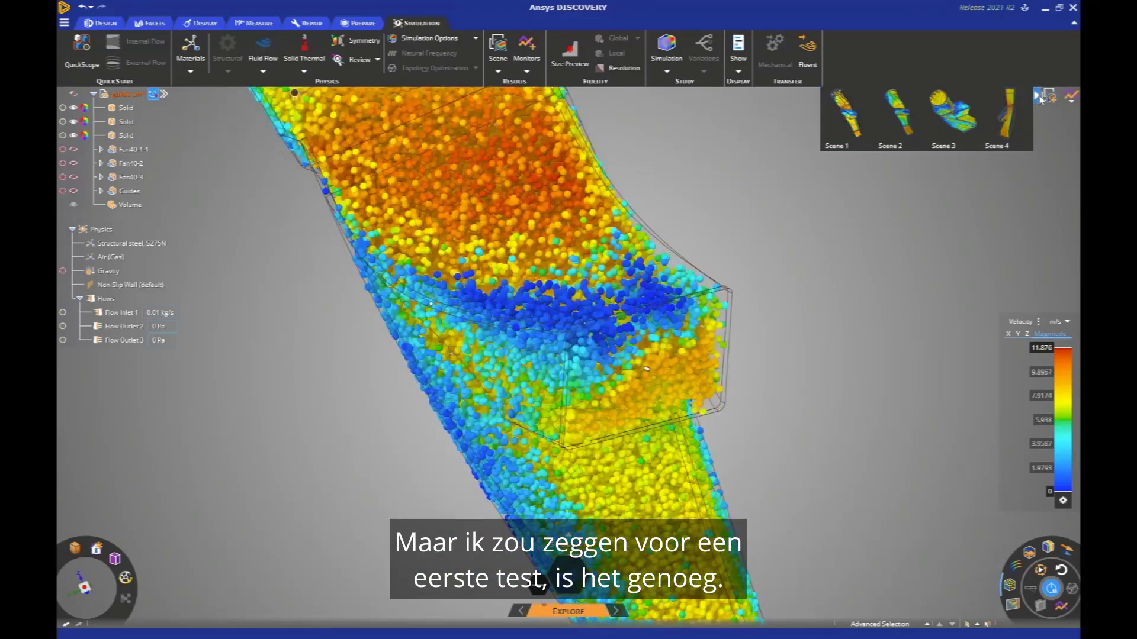
{"action": "left_click", "coordinate": [1071, 96]}
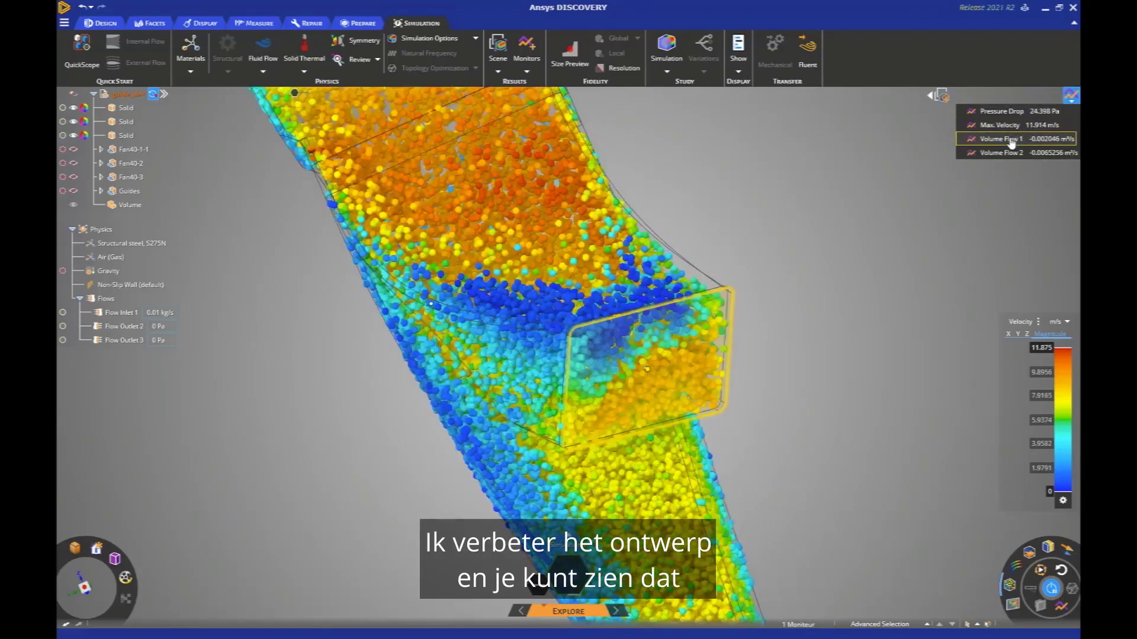
Open the Volume Flow 1 and Volume Flow 2 monitor charts and separate them so both can be read.
{"action": "left_click", "coordinate": [1001, 139]}
{"action": "left_click", "coordinate": [1006, 153]}
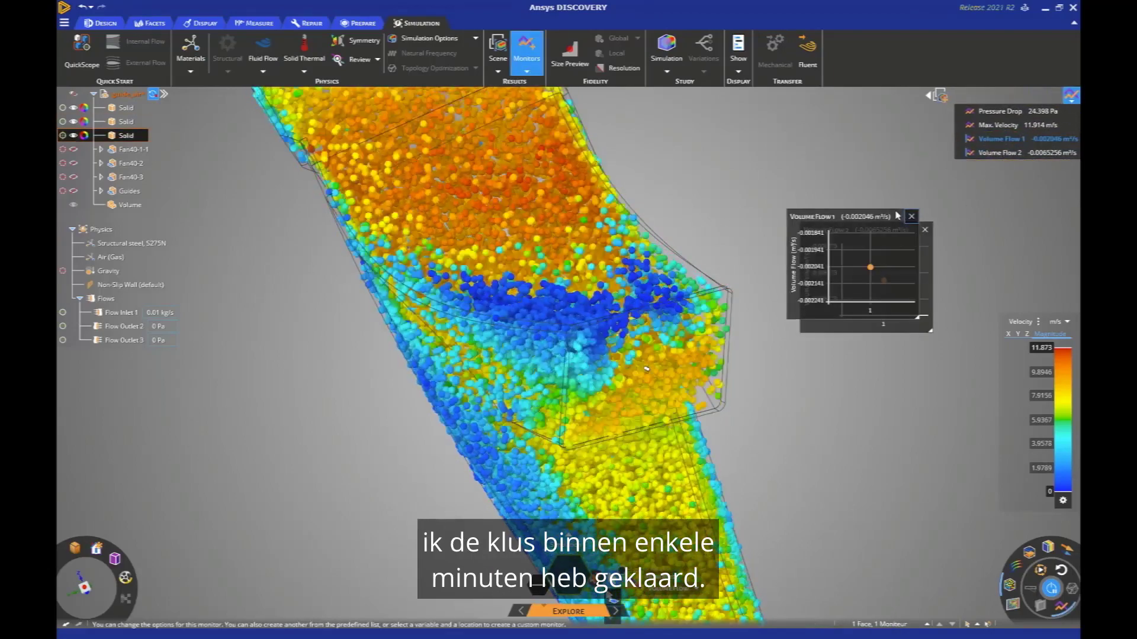
{"action": "left_click_drag", "start_coordinate": [879, 218], "coordinate": [857, 322]}
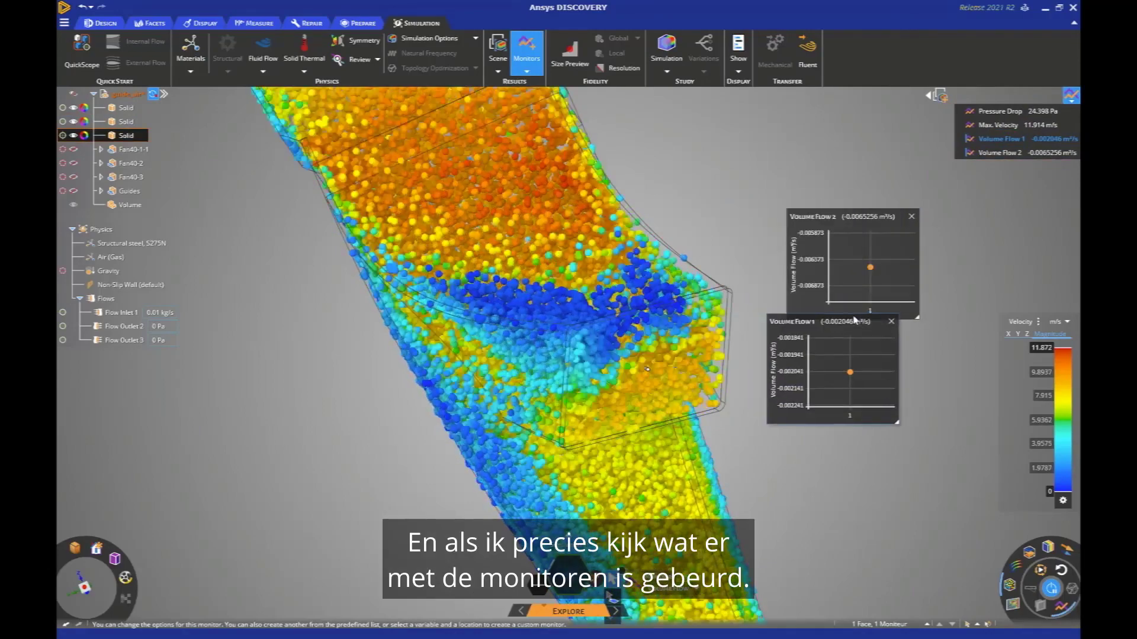
{"action": "middle_click_drag", "start_coordinate": [732, 225], "coordinate": [644, 135], "text": "shift"}
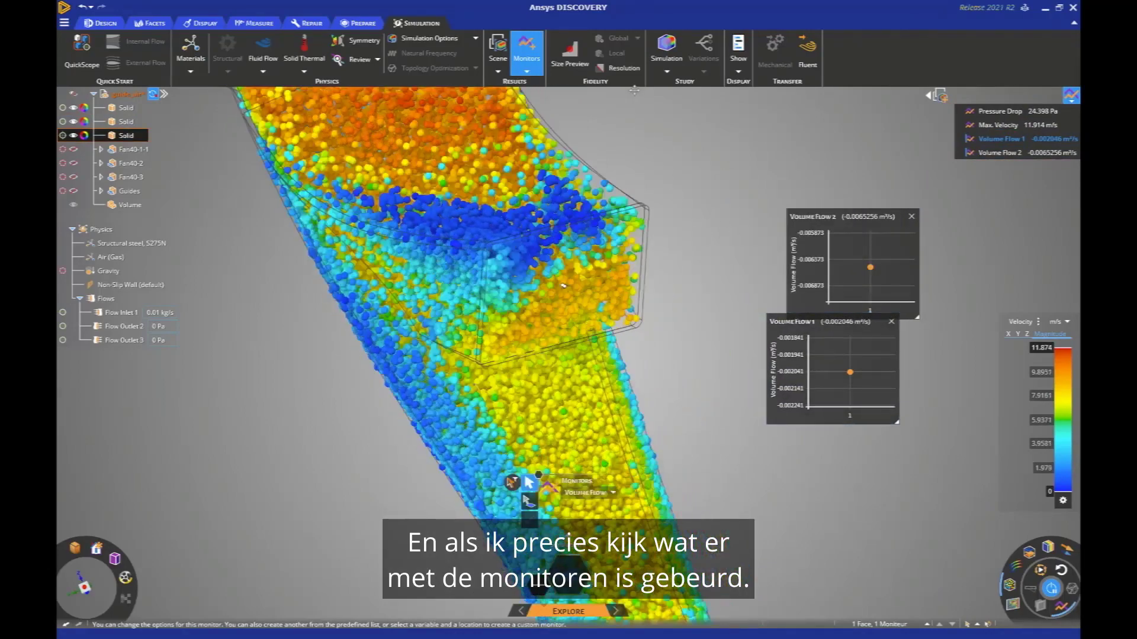
{"action": "scroll", "coordinate": [644, 134], "scroll_direction": "down", "scroll_amount": 4}
{"action": "left_click_drag", "start_coordinate": [797, 329], "coordinate": [762, 330]}
{"action": "left_click_drag", "start_coordinate": [778, 385], "coordinate": [782, 387]}
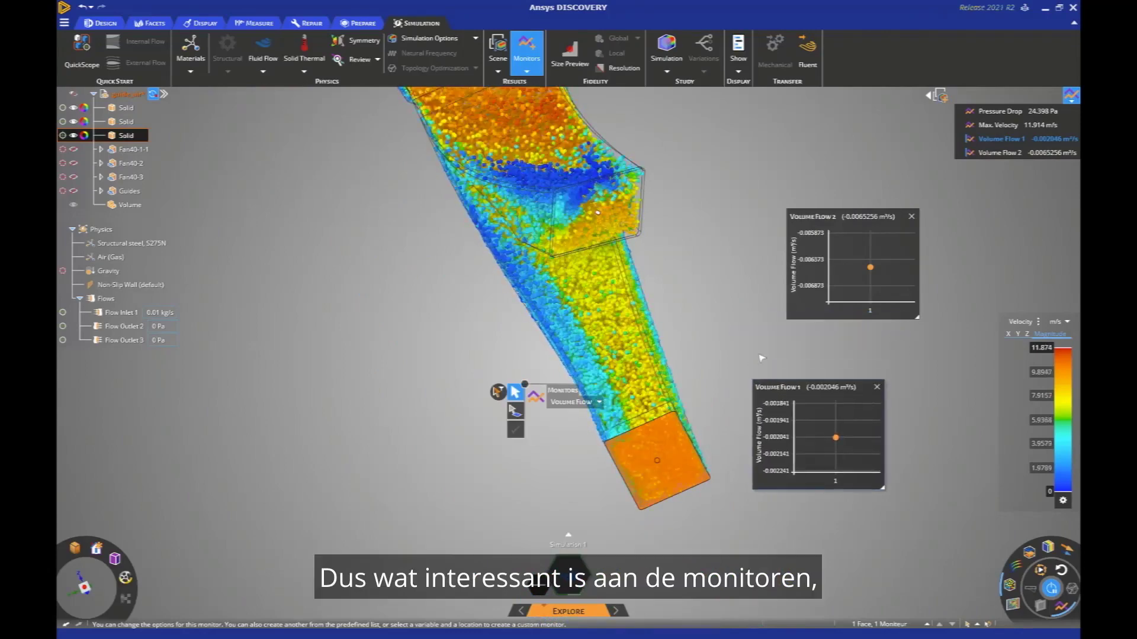
Place the Volume Flow 1 chart beside the side outlet and the Volume Flow 2 chart beside the main duct's end.
{"action": "left_click", "coordinate": [759, 355]}
{"action": "left_click_drag", "start_coordinate": [826, 210], "coordinate": [774, 184]}
{"action": "left_click", "coordinate": [992, 154]}
{"action": "left_click", "coordinate": [832, 381]}
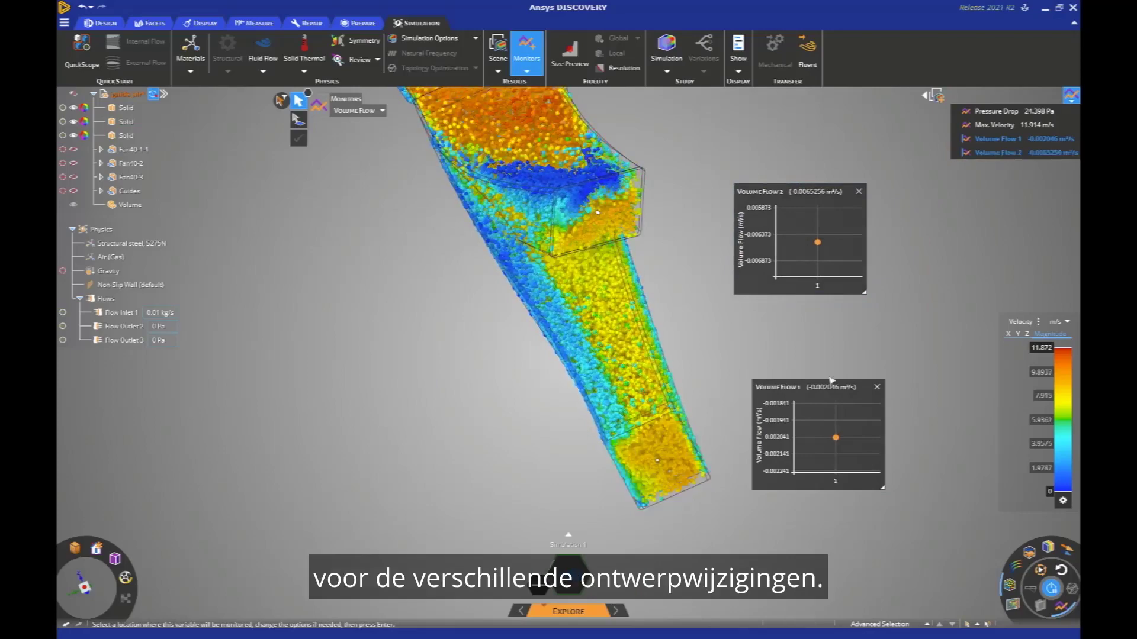
{"action": "left_click_drag", "start_coordinate": [781, 306], "coordinate": [770, 249]}
{"action": "left_click_drag", "start_coordinate": [801, 190], "coordinate": [830, 380]}
{"action": "left_click_drag", "start_coordinate": [779, 268], "coordinate": [791, 175]}
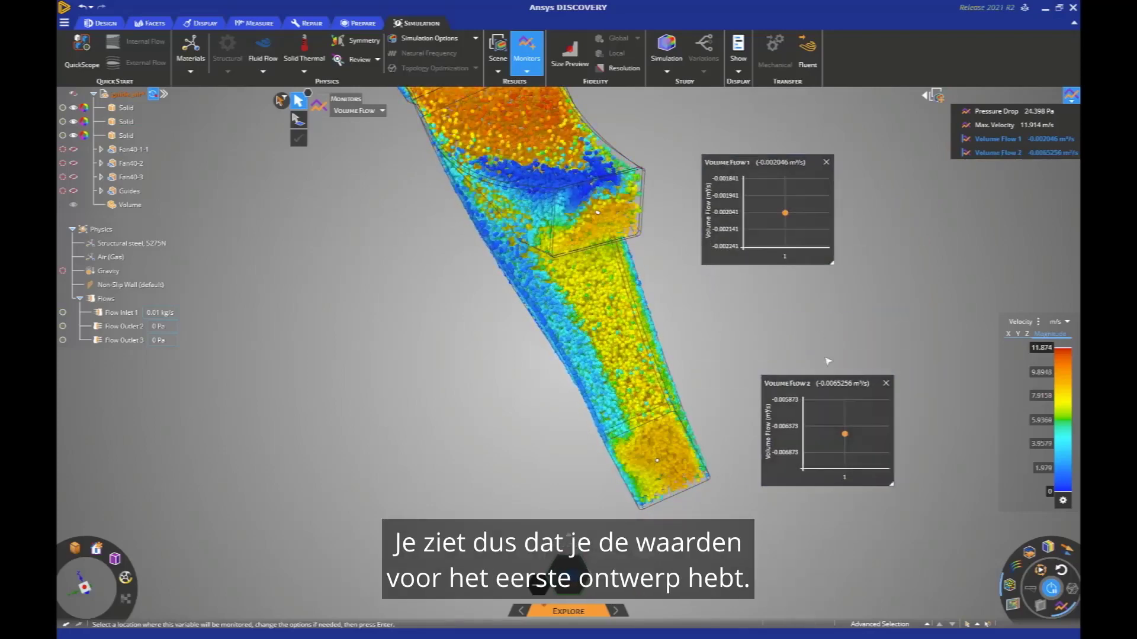
Compare the plotted volume flow values of the two outlets for the original and modified designs.
{"action": "middle_click_drag", "start_coordinate": [735, 312], "coordinate": [718, 317], "text": "ctrl"}
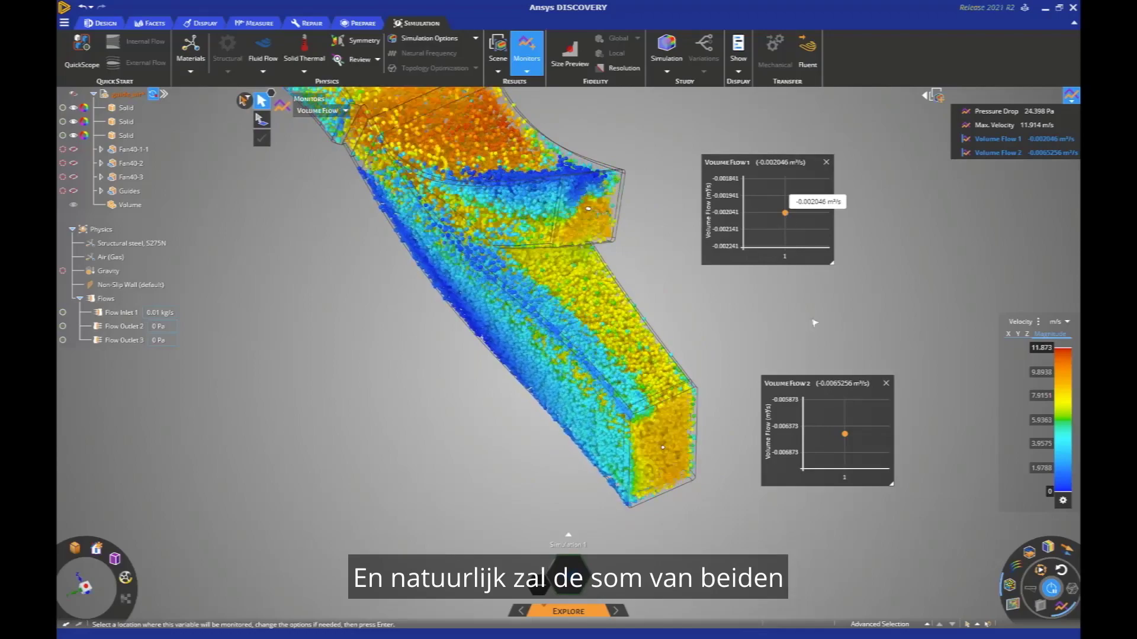
{"action": "mouse_move", "coordinate": [845, 436]}
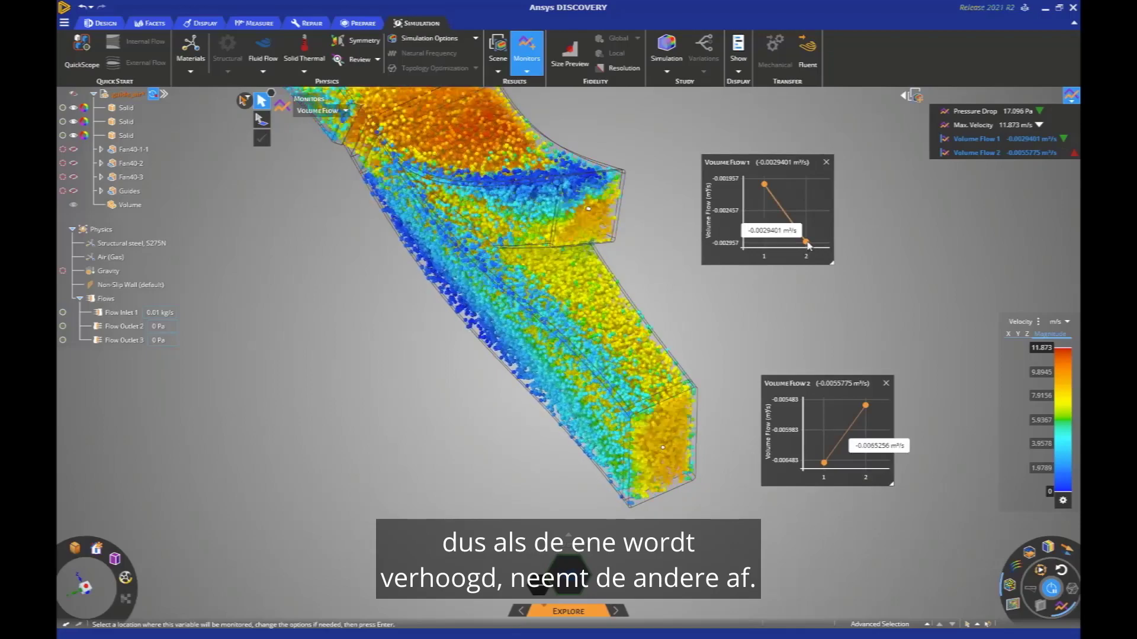
{"action": "mouse_move", "coordinate": [867, 406]}
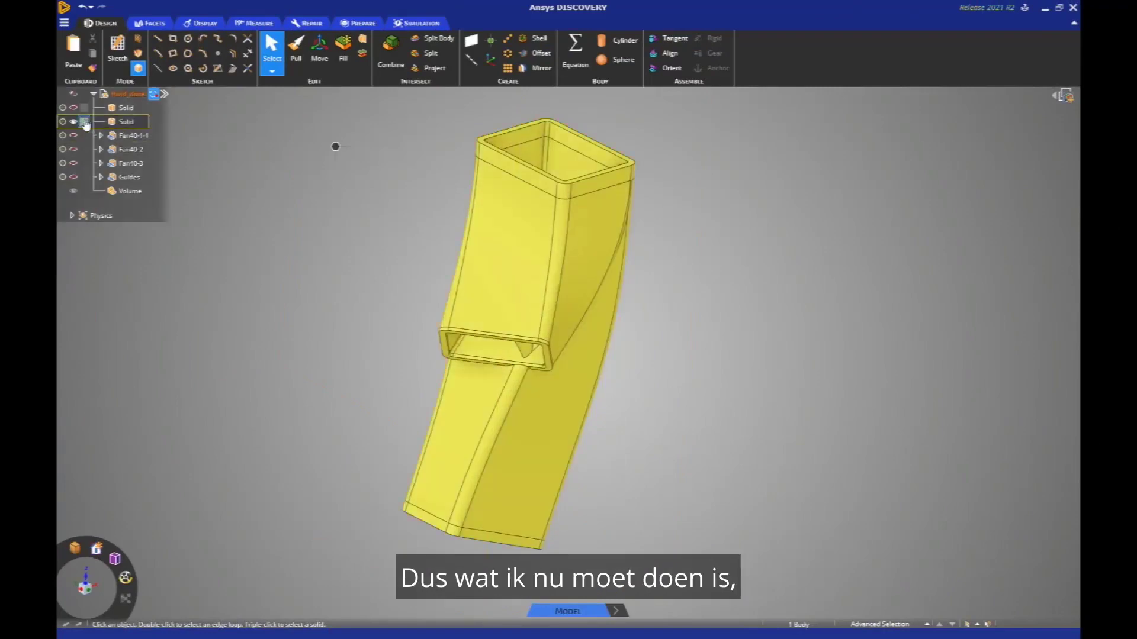
Colour the visible guide solid blue and show the I0000_CorpsGauche_ABS_q1 body from the Guides component.
{"action": "left_click", "coordinate": [85, 122]}
{"action": "left_click", "coordinate": [168, 163]}
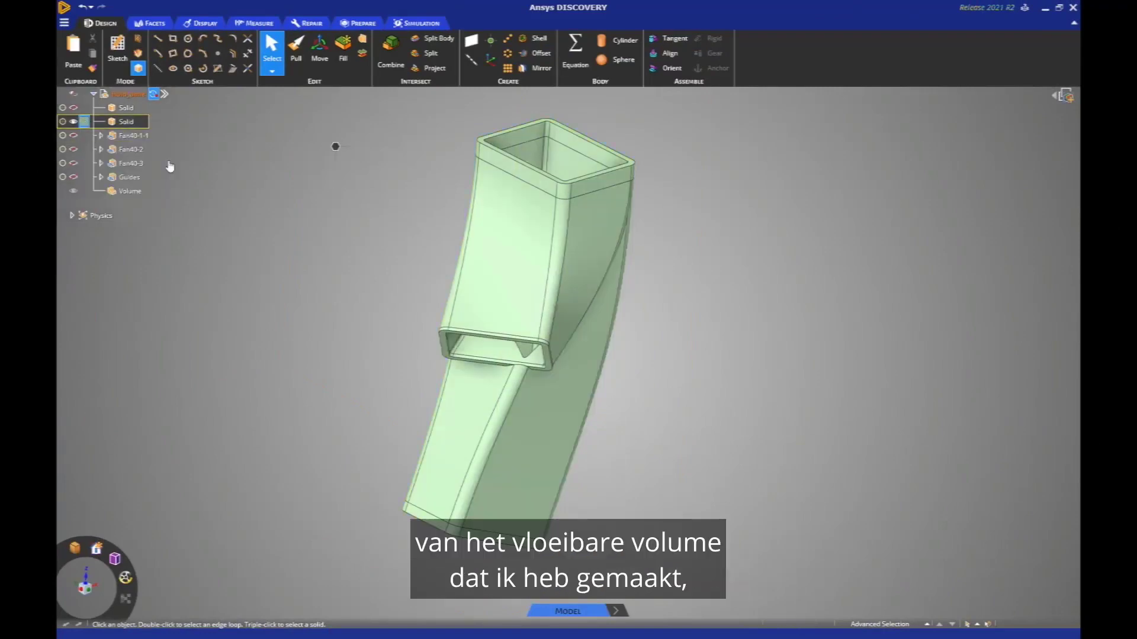
{"action": "left_click", "coordinate": [98, 178]}
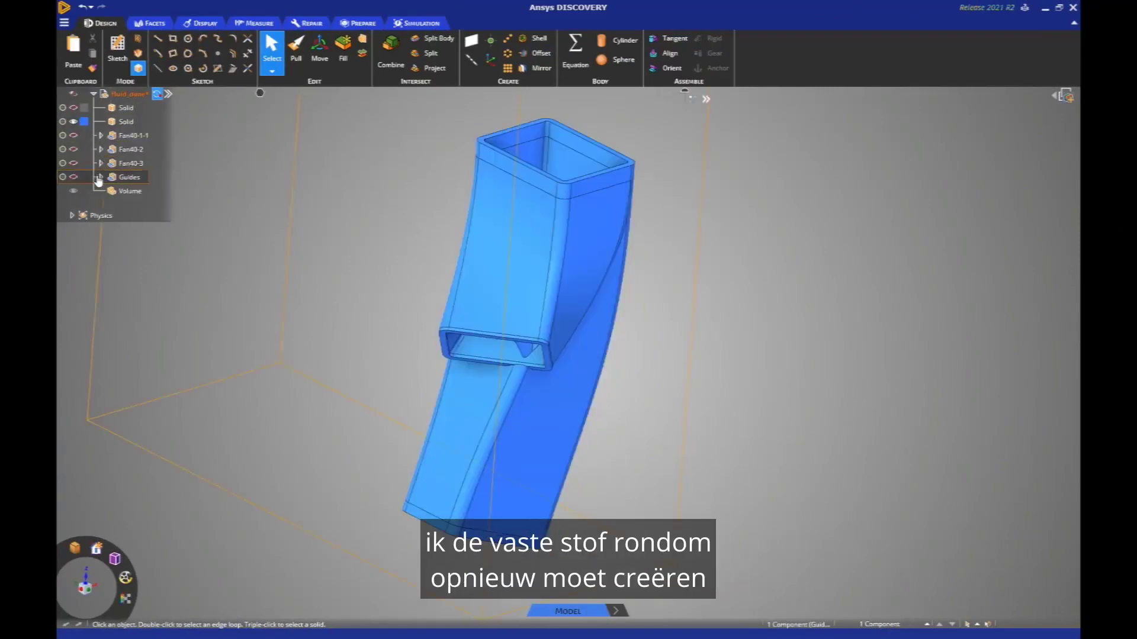
{"action": "left_click", "coordinate": [100, 178]}
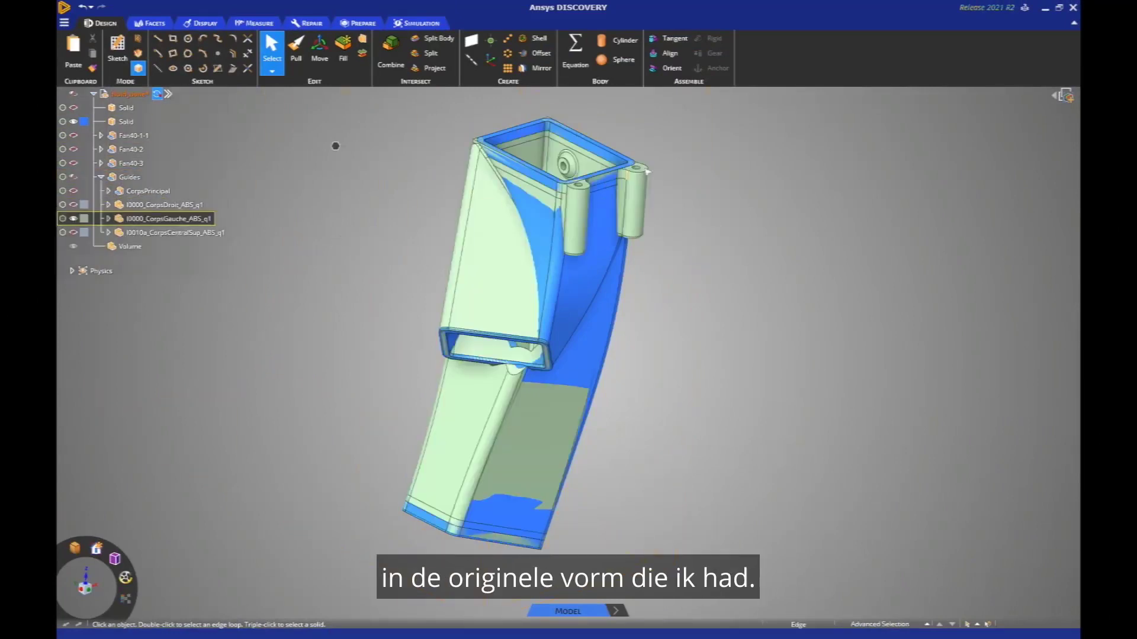
Copy the outer and hole cylinder faces of both screw bosses, hide the original body, and paste the faces as surfaces.
{"action": "scroll", "coordinate": [635, 253], "scroll_direction": "up", "scroll_amount": 5}
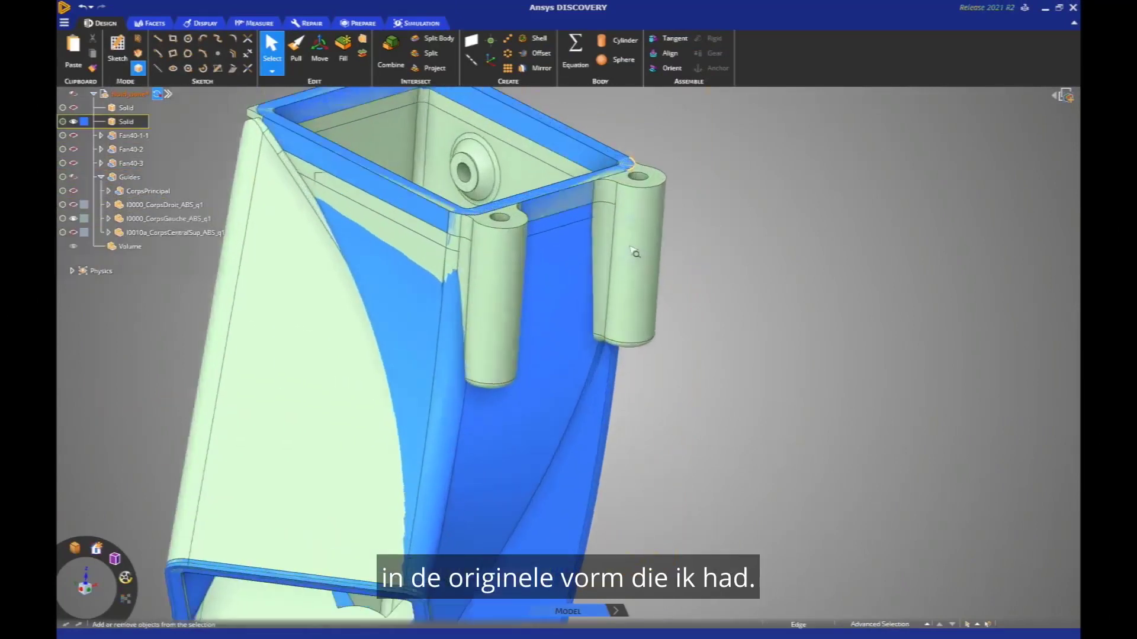
{"action": "scroll", "coordinate": [635, 253], "scroll_direction": "up", "scroll_amount": 2}
{"action": "left_click", "coordinate": [453, 243]}
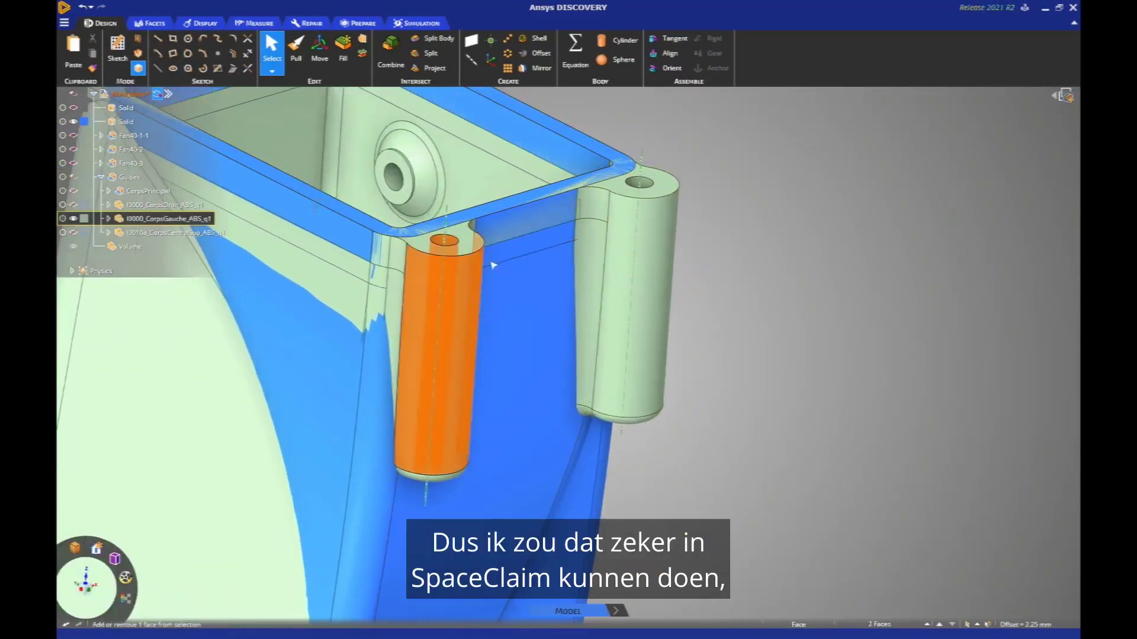
{"action": "left_click", "coordinate": [647, 185], "text": "ctrl"}
{"action": "key", "text": "ctrl+c"}
{"action": "key", "text": "ctrl+h"}
{"action": "key", "text": "ctrl+v"}
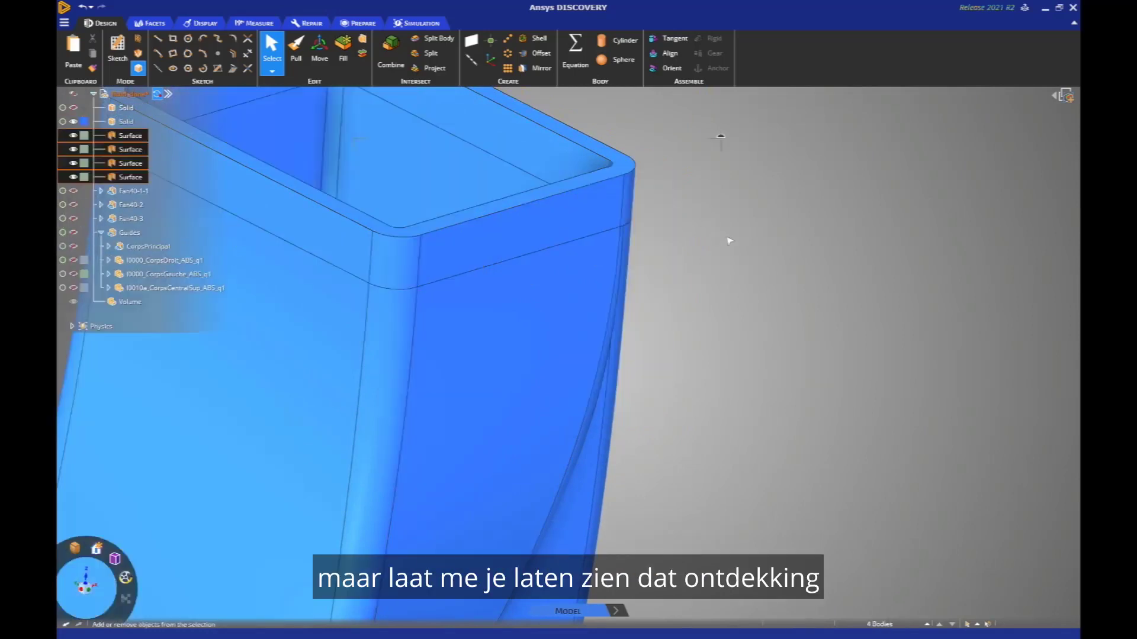
{"action": "left_click", "coordinate": [728, 241]}
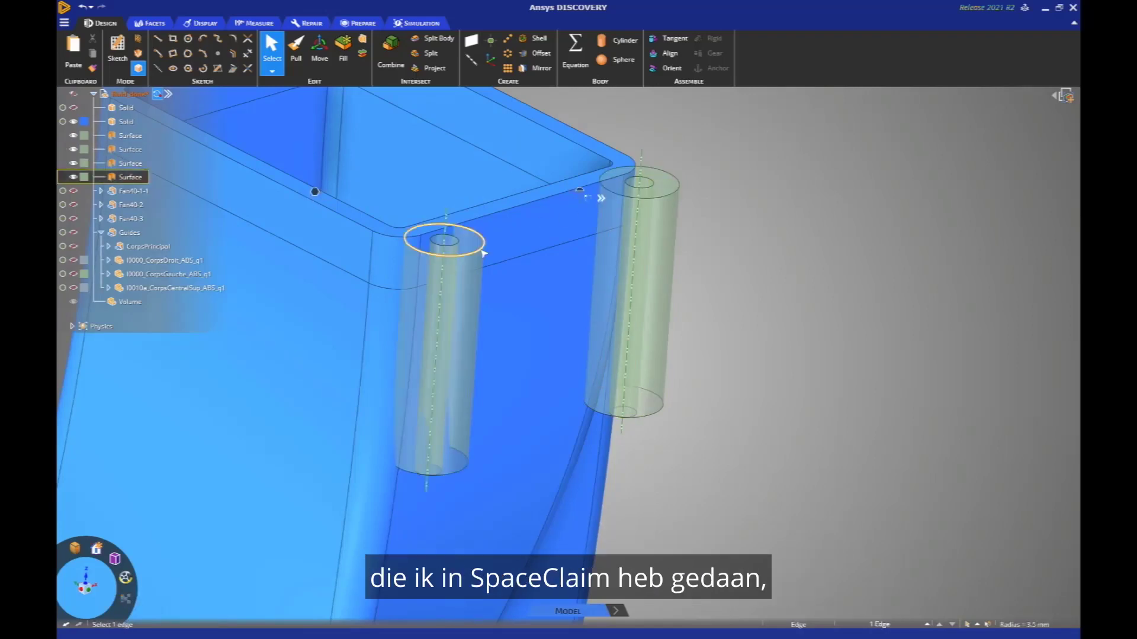
Fill the open ends of the two outer boss cylinders to turn them into solids.
{"action": "middle_click_drag", "start_coordinate": [667, 358], "coordinate": [689, 238]}
{"action": "left_click", "coordinate": [650, 329]}
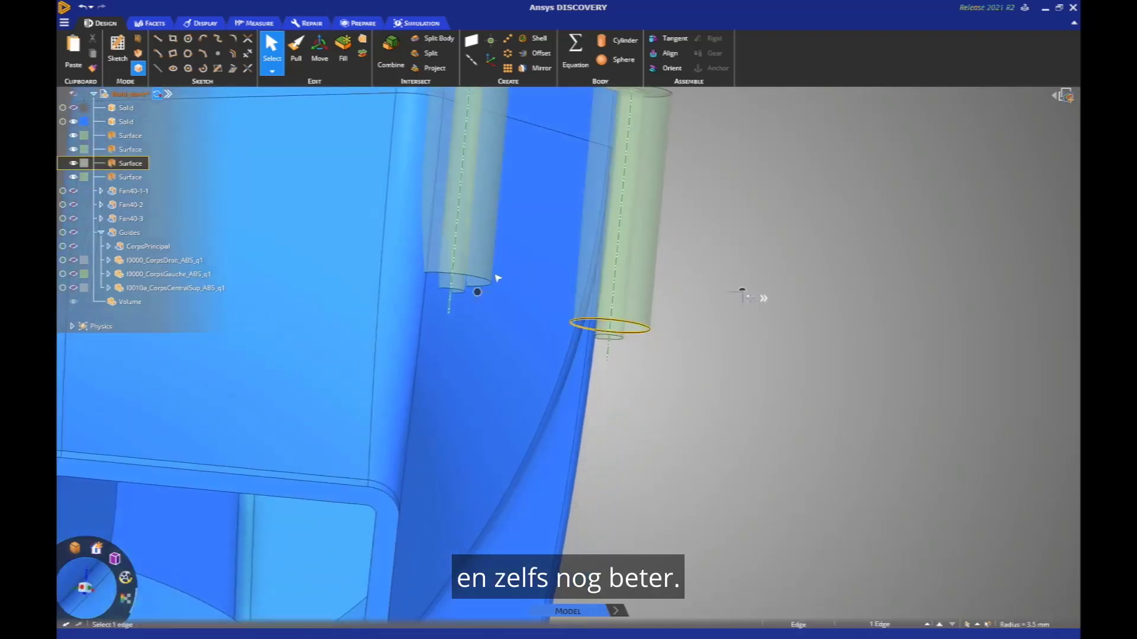
{"action": "left_click", "coordinate": [491, 283], "text": "ctrl"}
{"action": "key", "text": "f"}
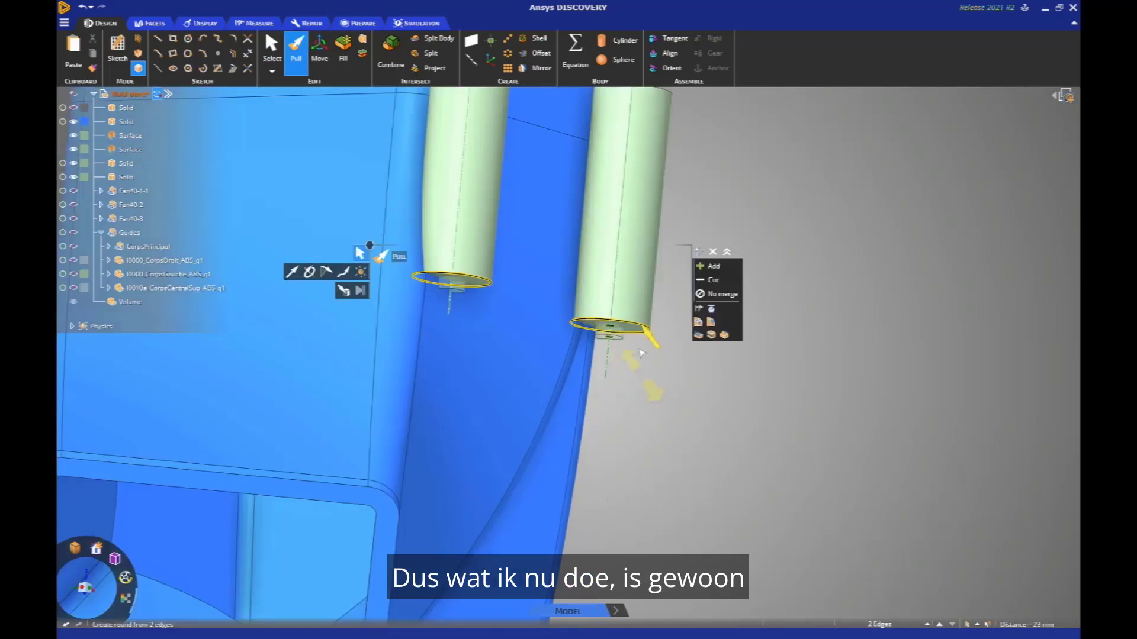
Pull the lower end faces of both boss cylinders outward 1 mm, merging the bosses with the guide solid.
{"action": "left_click", "coordinate": [630, 327]}
{"action": "left_click", "coordinate": [484, 285], "text": "ctrl"}
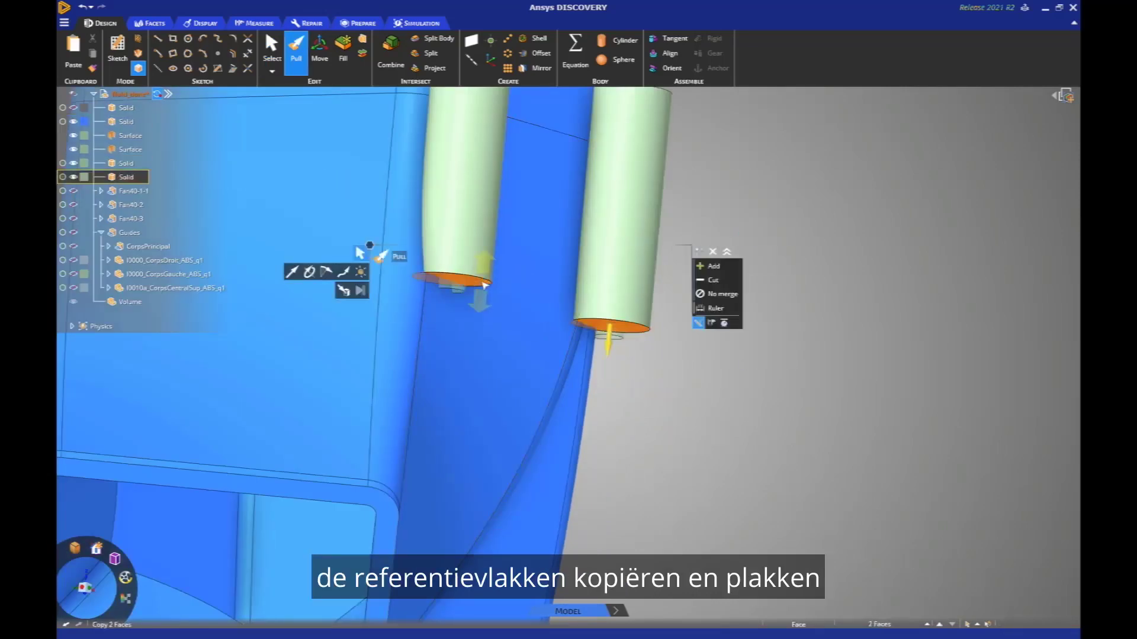
{"action": "left_click_drag", "start_coordinate": [622, 327], "coordinate": [624, 340]}
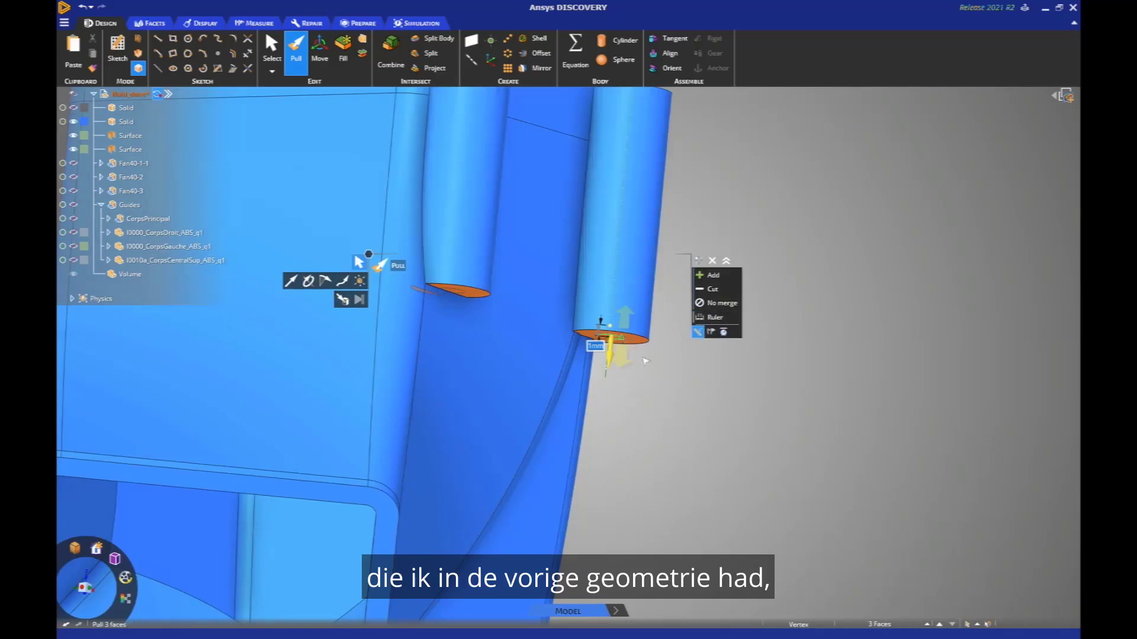
{"action": "key", "text": "s"}
Split the boss at the duct's outer corner with its inner cylinder surface and remove the core to form the screw hole.
{"action": "scroll", "coordinate": [657, 385], "scroll_direction": "up", "scroll_amount": 5}
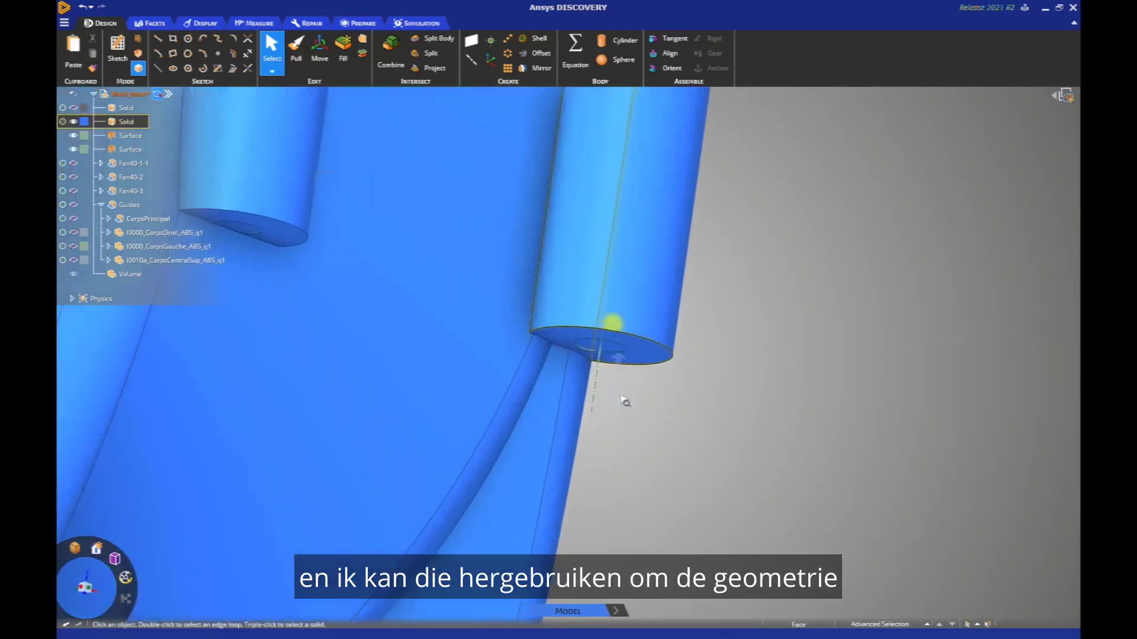
{"action": "middle_click_drag", "start_coordinate": [621, 397], "coordinate": [718, 426], "text": "shift"}
{"action": "key", "text": "i"}
{"action": "left_click", "coordinate": [678, 314]}
{"action": "left_click", "coordinate": [611, 359]}
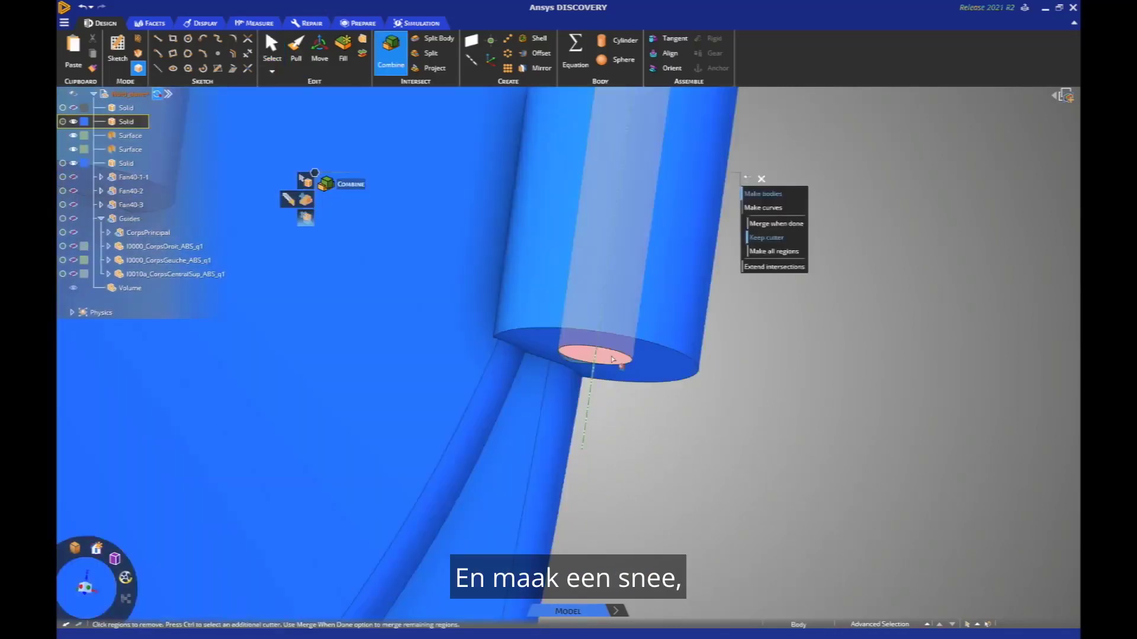
{"action": "left_click", "coordinate": [613, 359]}
{"action": "key", "text": "Escape"}
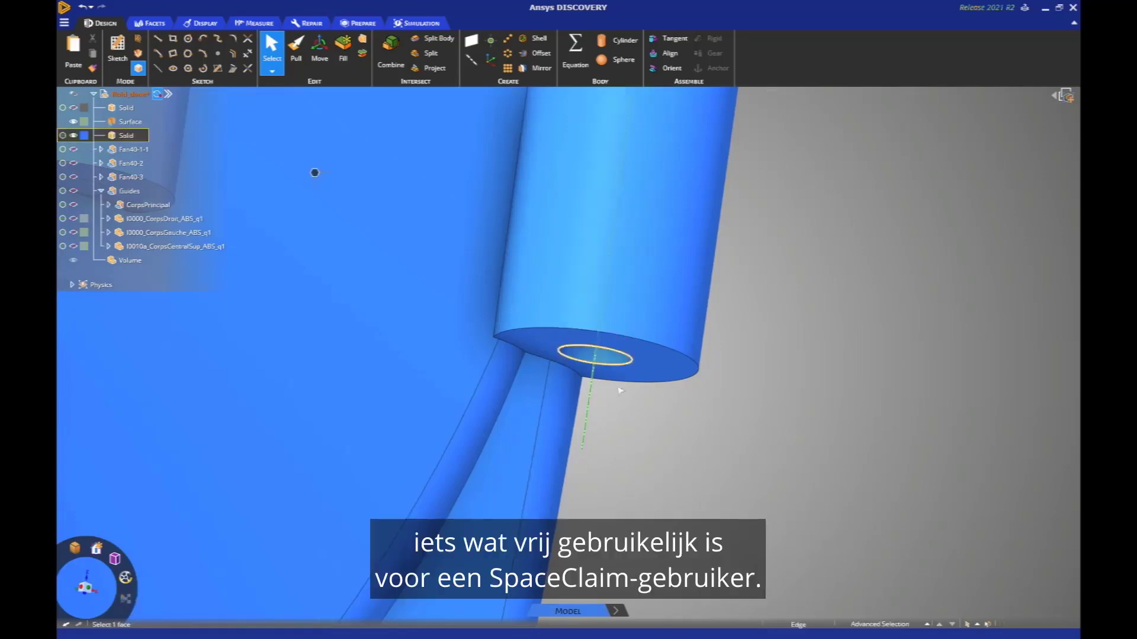
Round the lower outer edge of the drilled boss with a 1 mm radius.
{"action": "middle_click_drag", "start_coordinate": [621, 391], "coordinate": [680, 418]}
{"action": "key", "text": "p"}
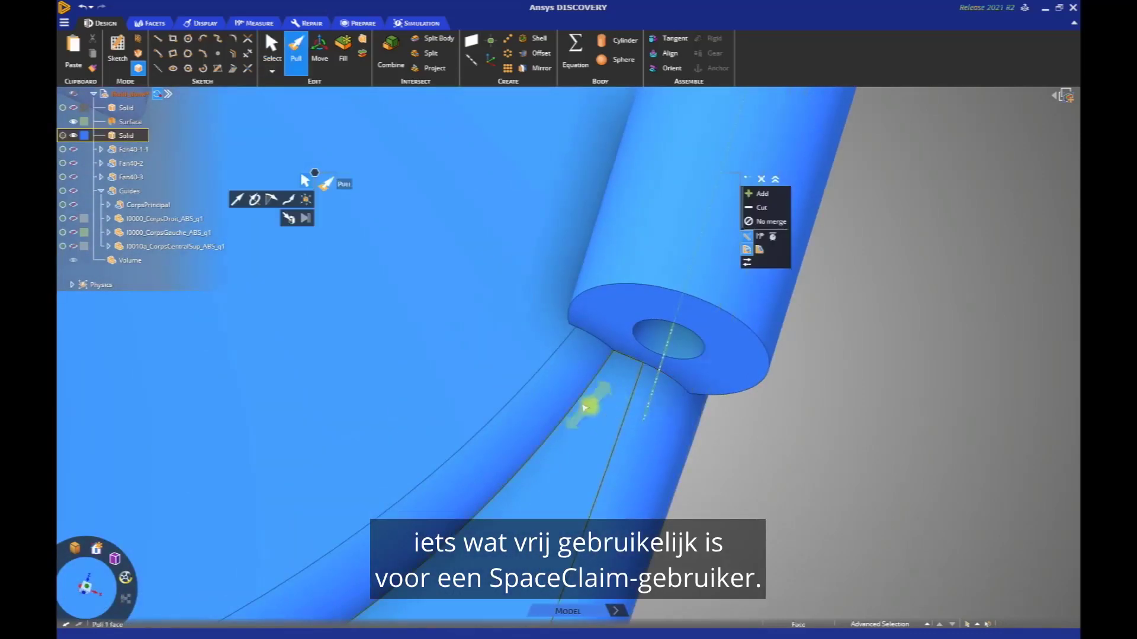
{"action": "left_click", "coordinate": [580, 408]}
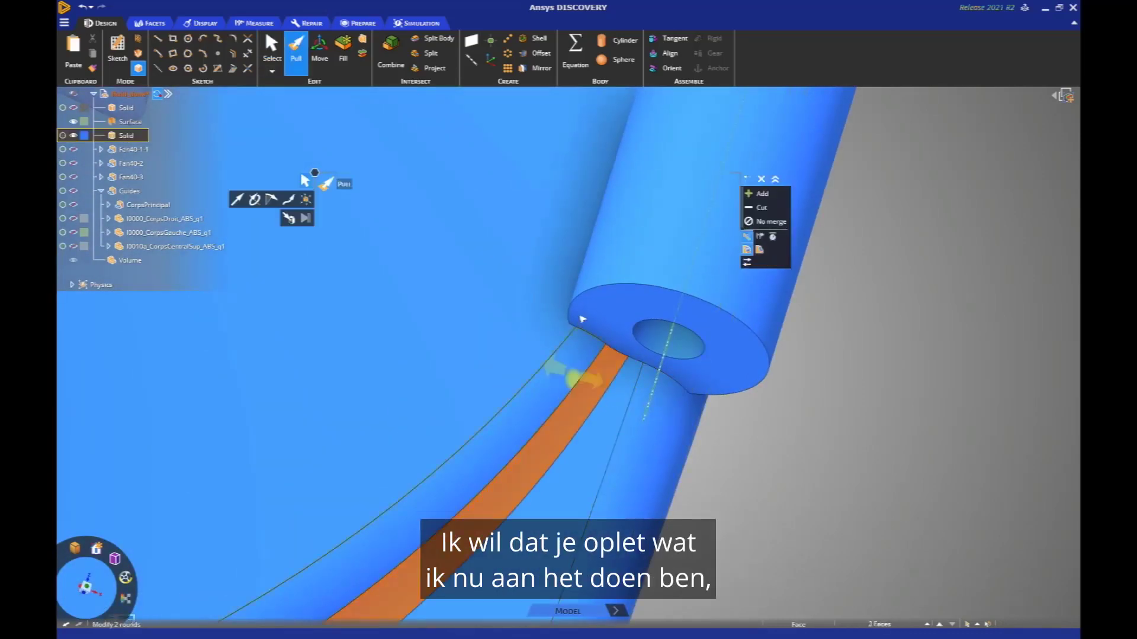
{"action": "left_click", "coordinate": [595, 292]}
{"action": "type", "text": "1"}
{"action": "key", "text": "Return"}
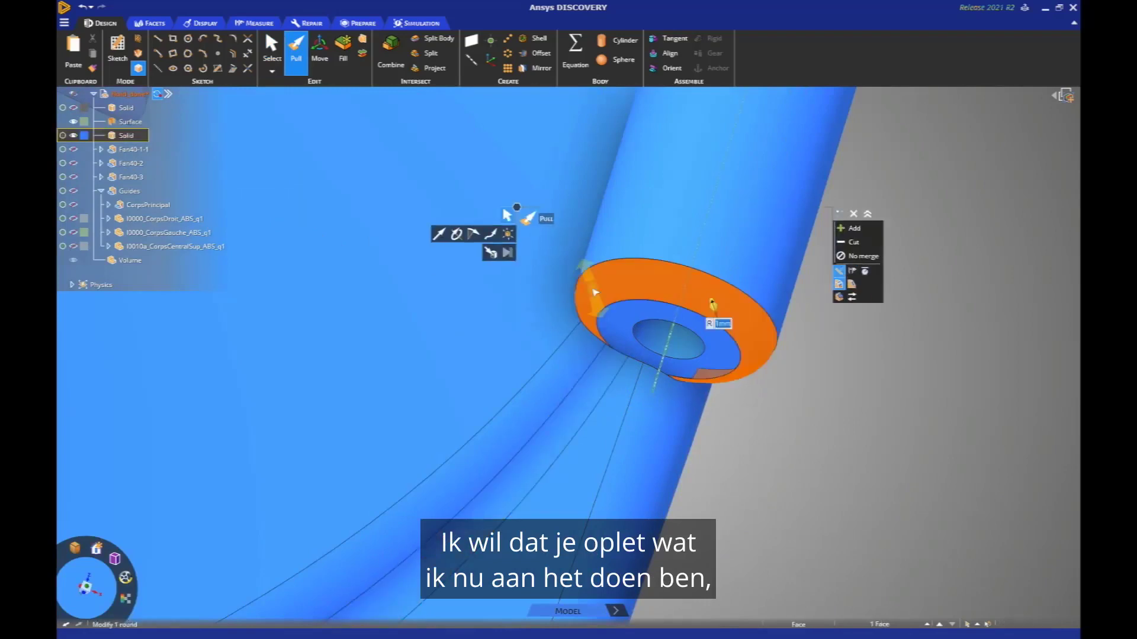
Round the edges where the drilled boss meets the duct wall with a 2 mm radius.
{"action": "left_click", "coordinate": [625, 357]}
{"action": "middle_click_drag", "start_coordinate": [625, 358], "coordinate": [513, 439], "text": "shift"}
{"action": "scroll", "coordinate": [514, 439], "scroll_direction": "down", "scroll_amount": 5}
{"action": "type", "text": "2"}
{"action": "key", "text": "Return"}
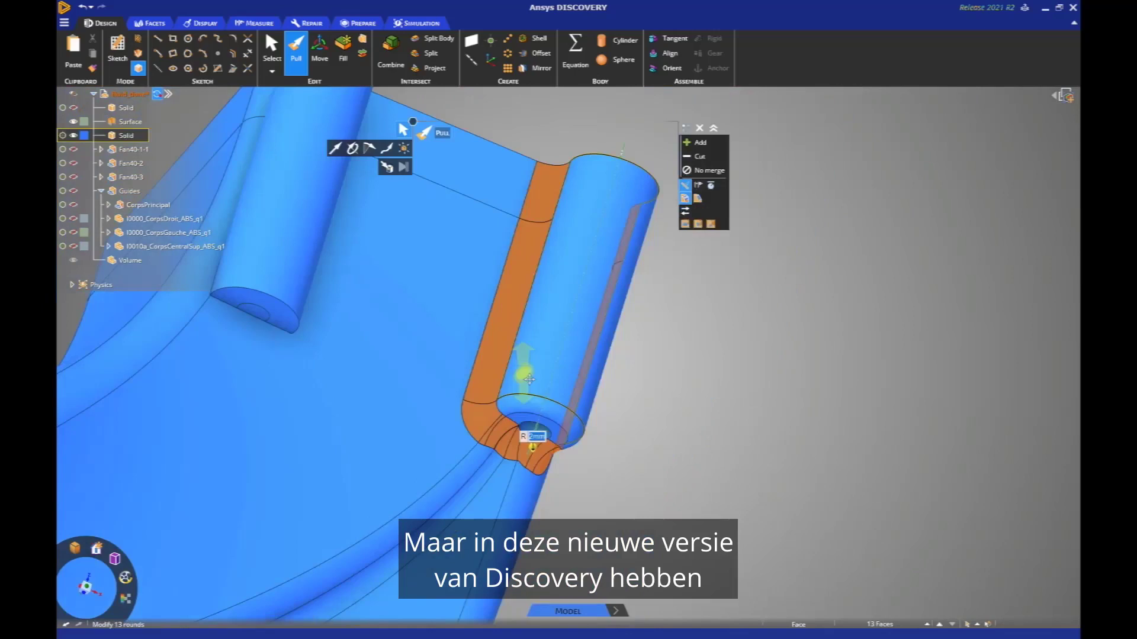
Round the lower outer edge of the second boss with a 1 mm radius.
{"action": "left_click", "coordinate": [431, 332]}
{"action": "middle_click_drag", "start_coordinate": [431, 332], "coordinate": [487, 376], "text": "shift"}
{"action": "left_click", "coordinate": [418, 387]}
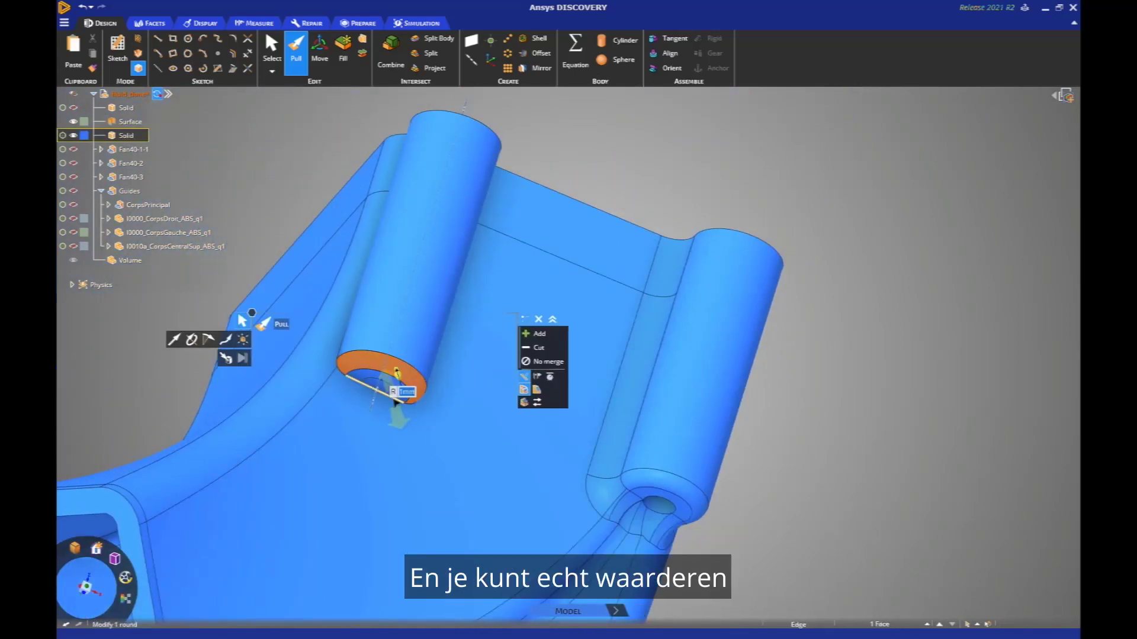
Round the full chain of edges joining the second boss to the duct wall with a 2 mm radius.
{"action": "double_click", "coordinate": [414, 390]}
{"action": "middle_click_drag", "start_coordinate": [361, 304], "coordinate": [349, 237]}
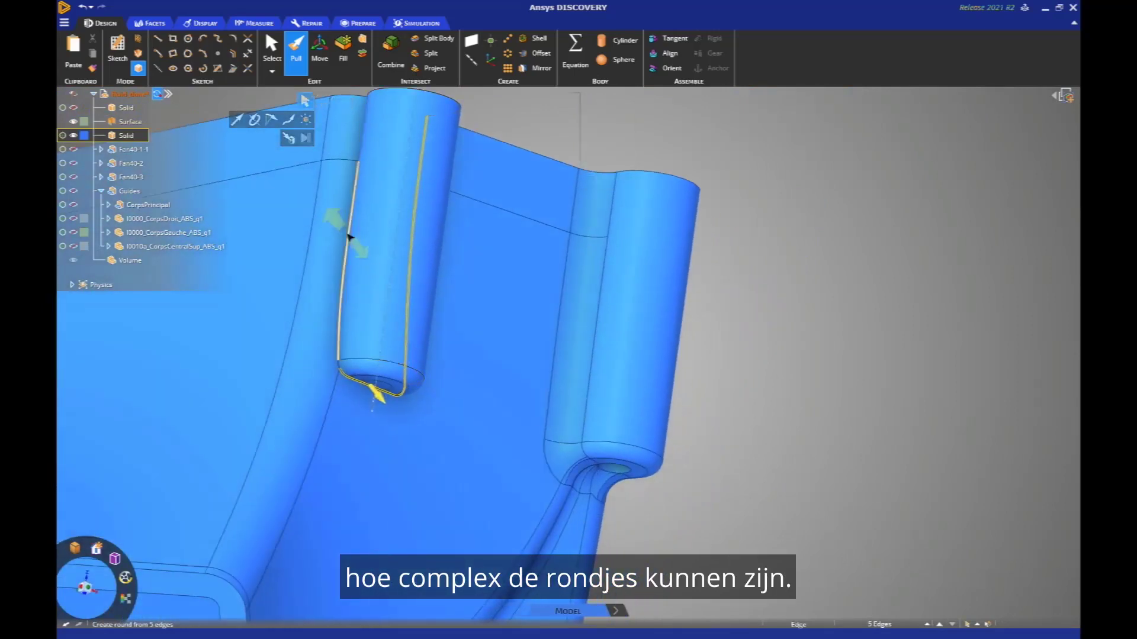
{"action": "double_click", "coordinate": [348, 237], "text": "ctrl"}
{"action": "type", "text": "2"}
{"action": "key", "text": "Return"}
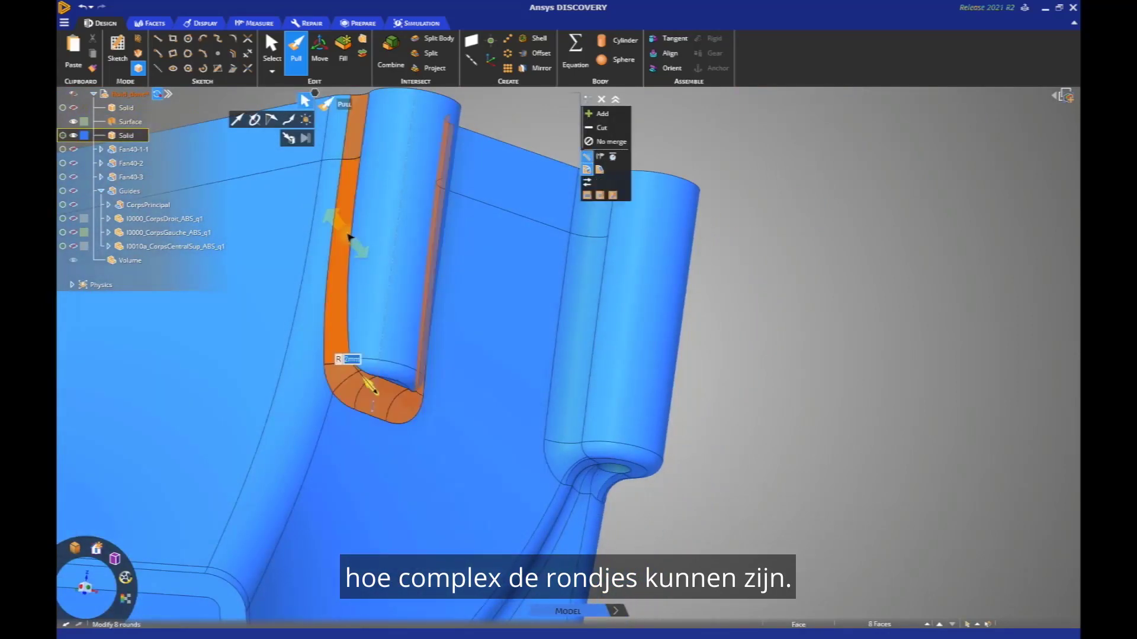
Sketch a 2.5 mm circle on the second boss's top face and cut it down along the boss as a screw hole.
{"action": "middle_click_drag", "start_coordinate": [366, 219], "coordinate": [480, 403]}
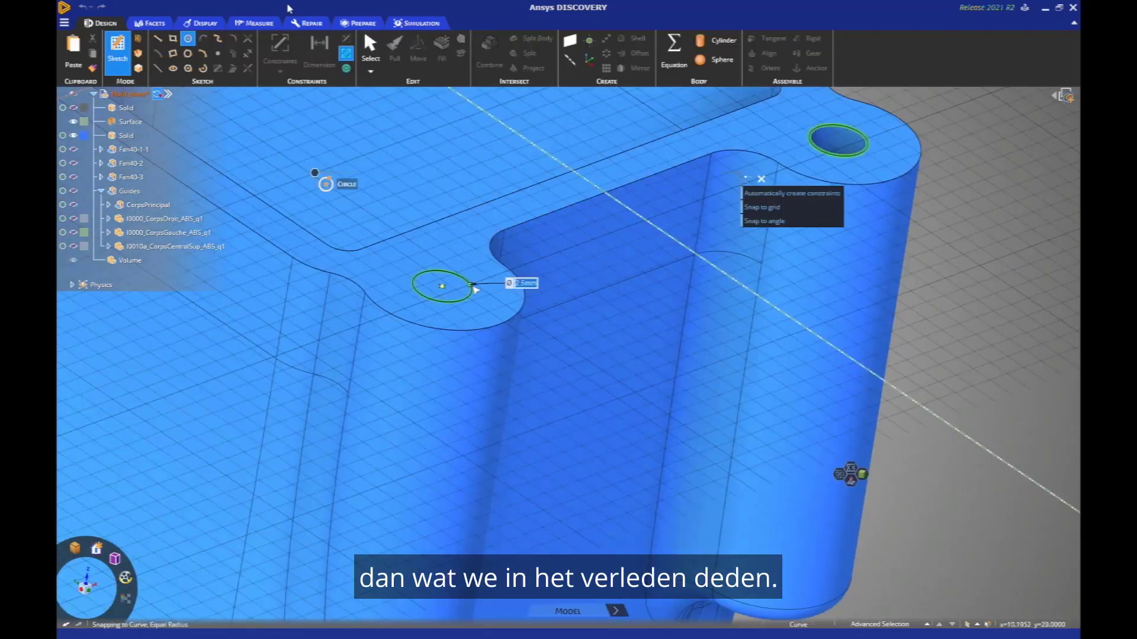
{"action": "key", "text": "p"}
{"action": "left_click", "coordinate": [464, 293]}
{"action": "scroll", "coordinate": [468, 319], "scroll_direction": "down", "scroll_amount": 5}
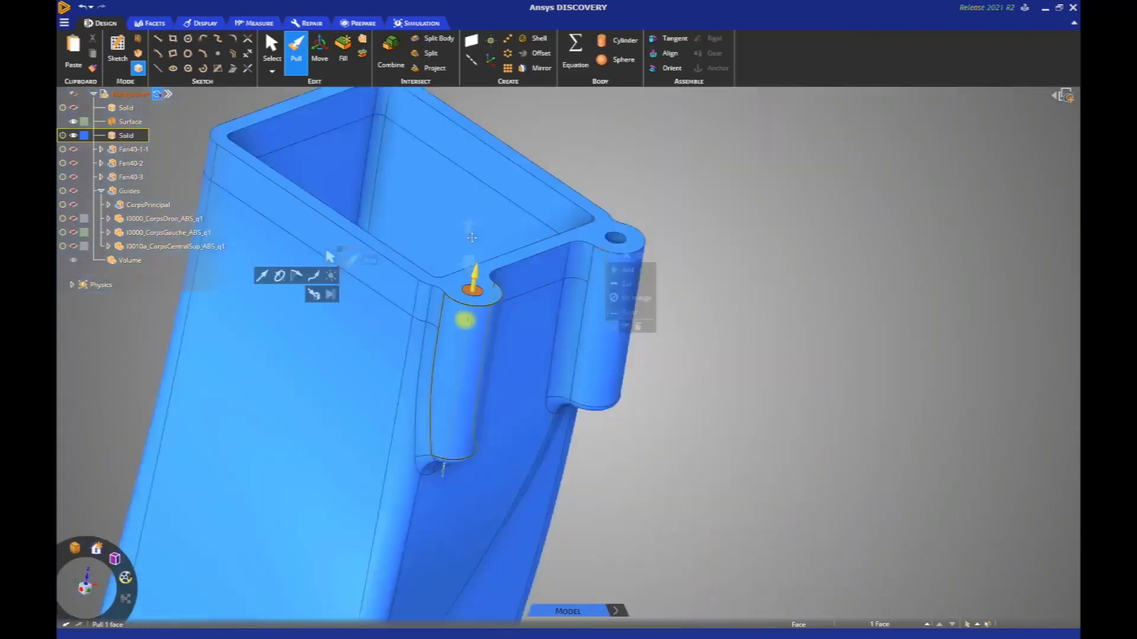
{"action": "middle_click_drag", "start_coordinate": [468, 322], "coordinate": [508, 201]}
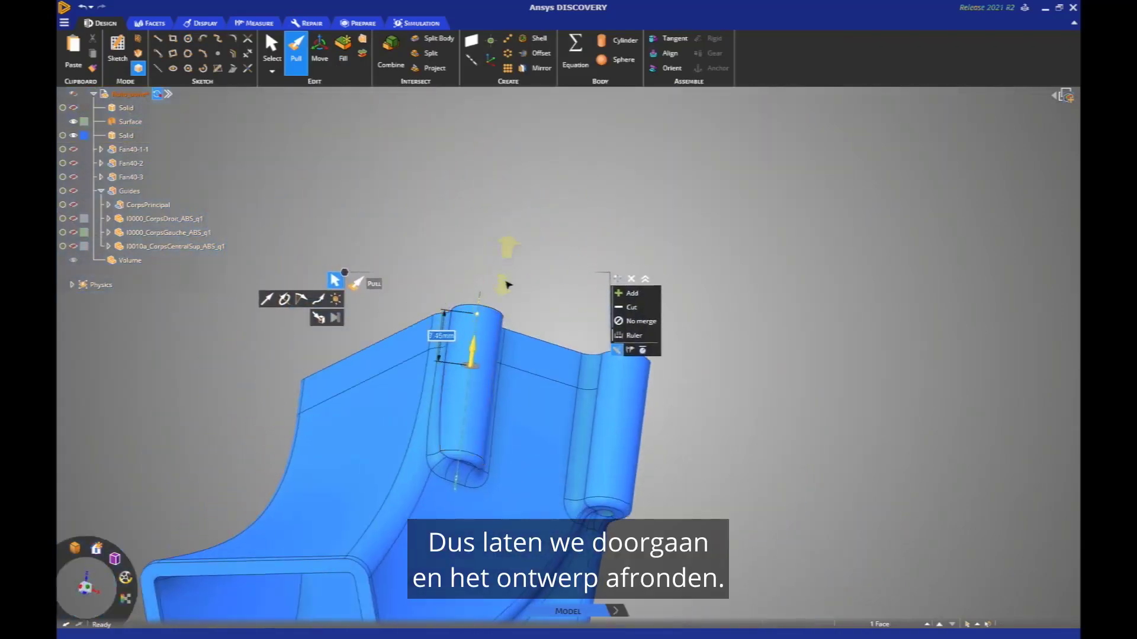
{"action": "left_click_drag", "start_coordinate": [514, 330], "coordinate": [522, 371]}
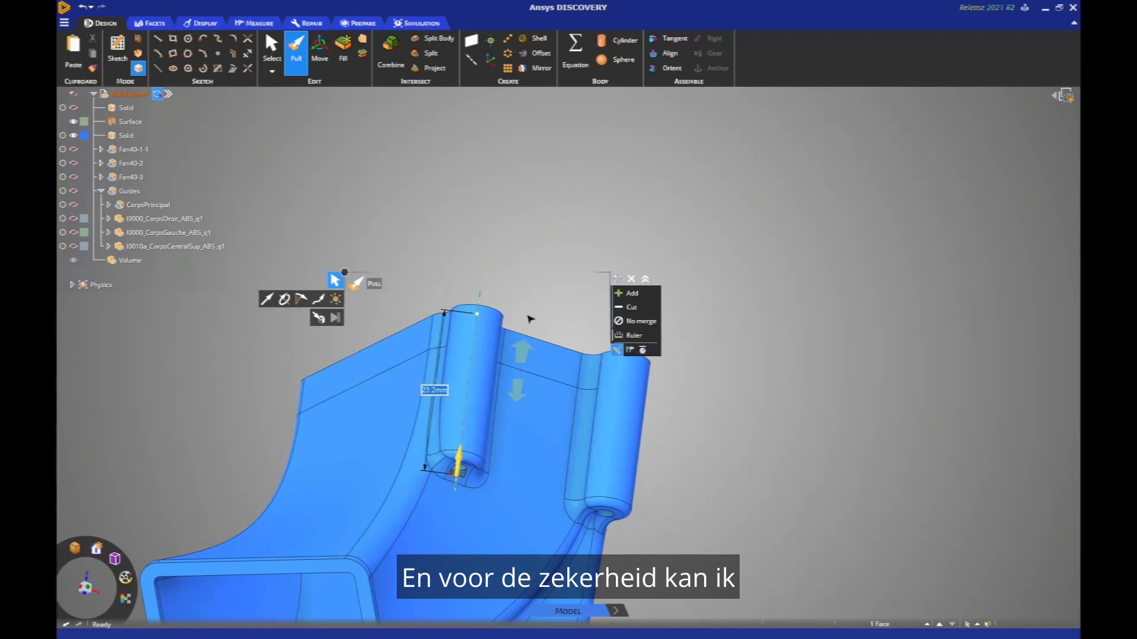
{"action": "left_click", "coordinate": [527, 319]}
{"action": "scroll", "coordinate": [457, 476], "scroll_direction": "up", "scroll_amount": 6}
{"action": "key", "text": "s"}
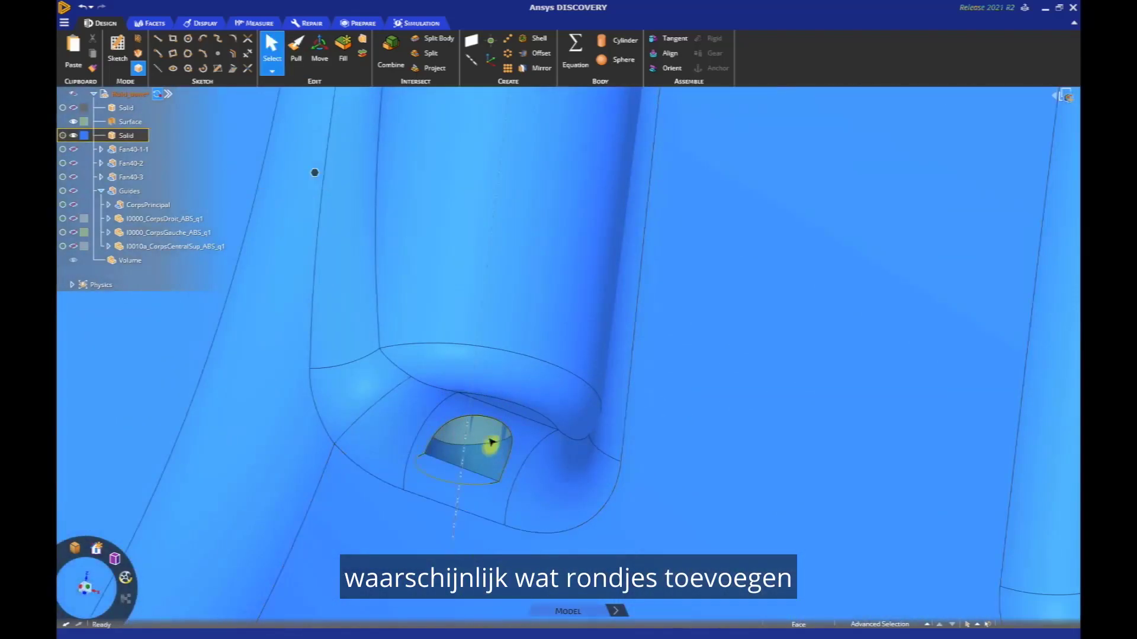
Delete the leftover cut surface and round the side edges of the screw hole's lower opening with a 1 mm radius.
{"action": "left_click", "coordinate": [491, 439]}
{"action": "key", "text": "Delete"}
{"action": "key", "text": "p"}
{"action": "left_click", "coordinate": [487, 471]}
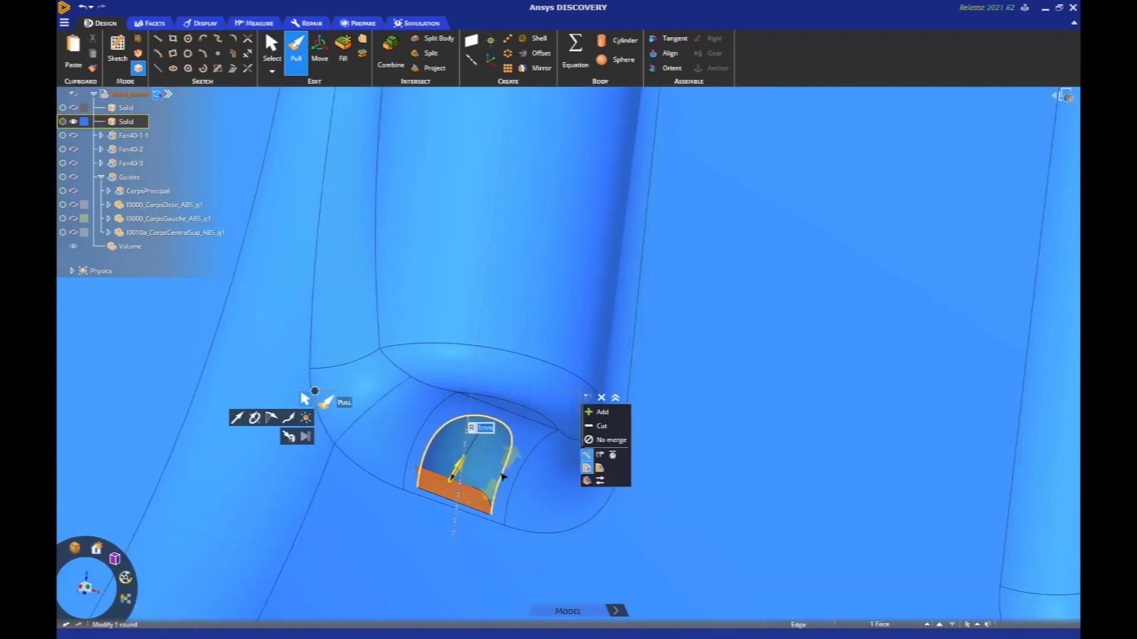
{"action": "left_click", "coordinate": [503, 476]}
{"action": "type", "text": "1"}
{"action": "key", "text": "Return"}
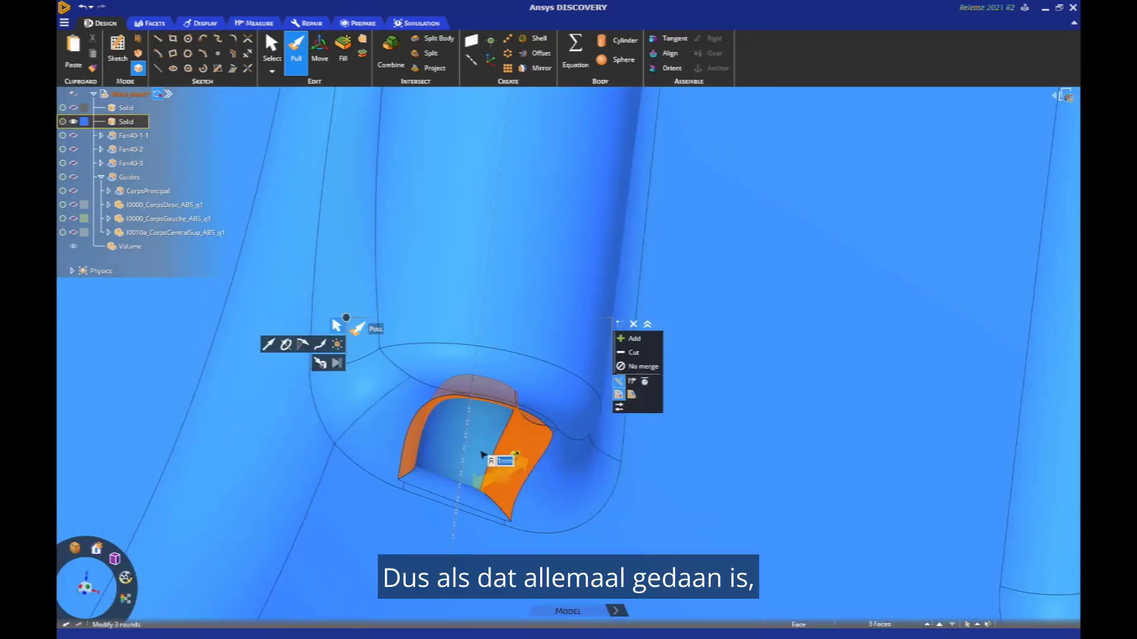
Round the remaining edge chain at the base of the screw hole's lower opening with a 1 mm radius.
{"action": "double_click", "coordinate": [493, 502]}
{"action": "type", "text": "1"}
{"action": "key", "text": "Return"}
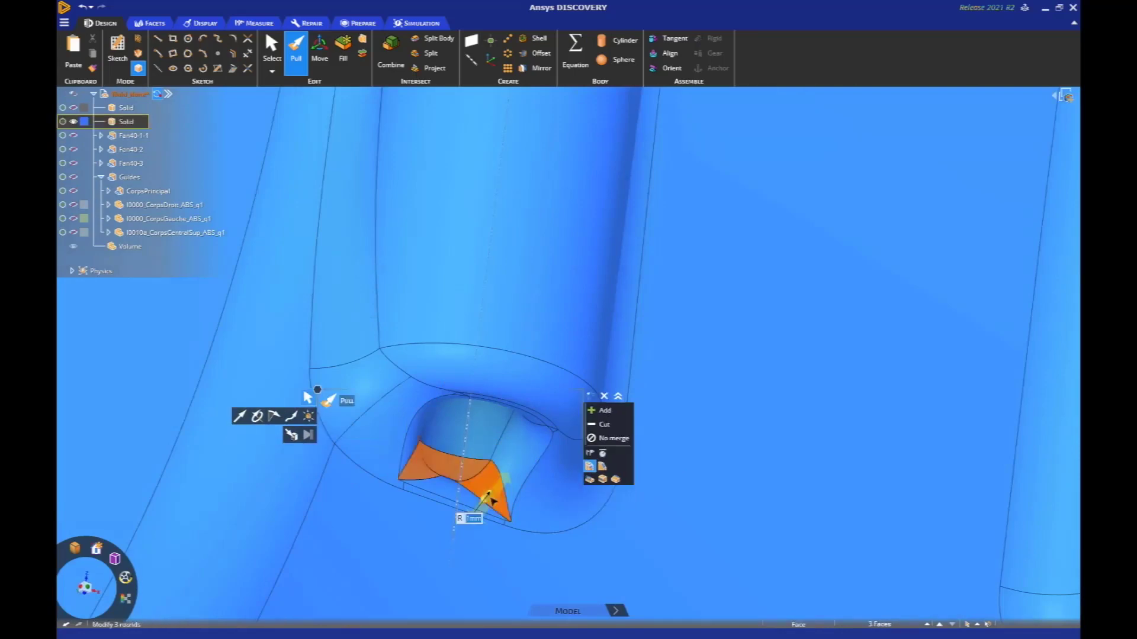
{"action": "key", "text": "Escape"}
{"action": "middle_click_drag", "start_coordinate": [526, 510], "coordinate": [556, 487]}
{"action": "key", "text": "Escape"}
{"action": "scroll", "coordinate": [536, 481], "scroll_direction": "down", "scroll_amount": 10}
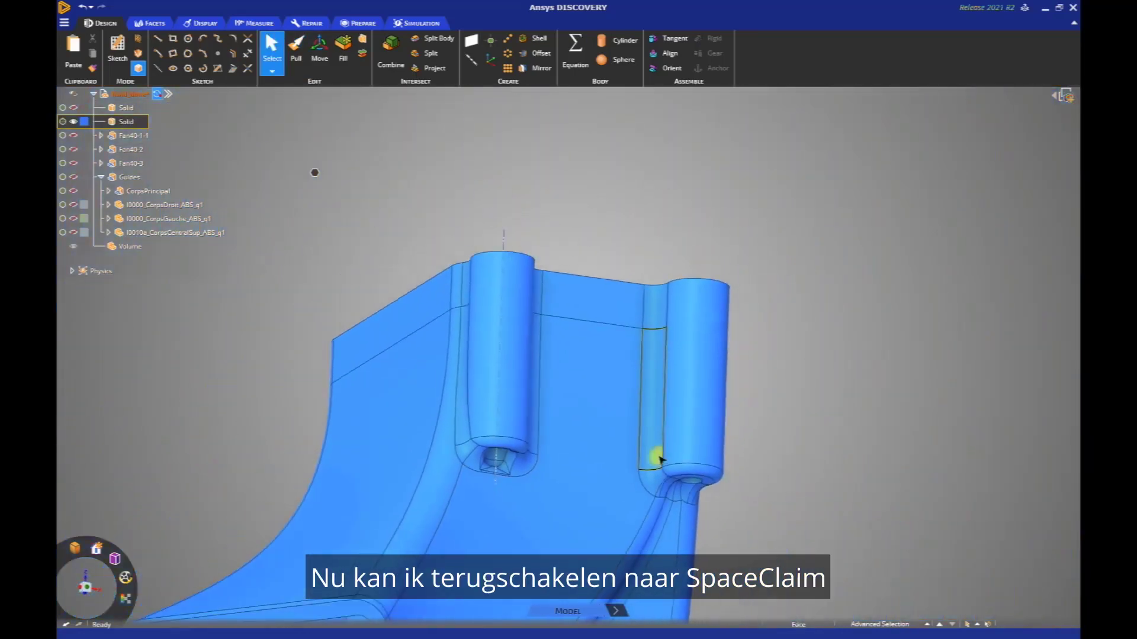
{"action": "middle_click_drag", "start_coordinate": [660, 459], "coordinate": [671, 437]}
{"action": "scroll", "coordinate": [671, 438], "scroll_direction": "up", "scroll_amount": 2}
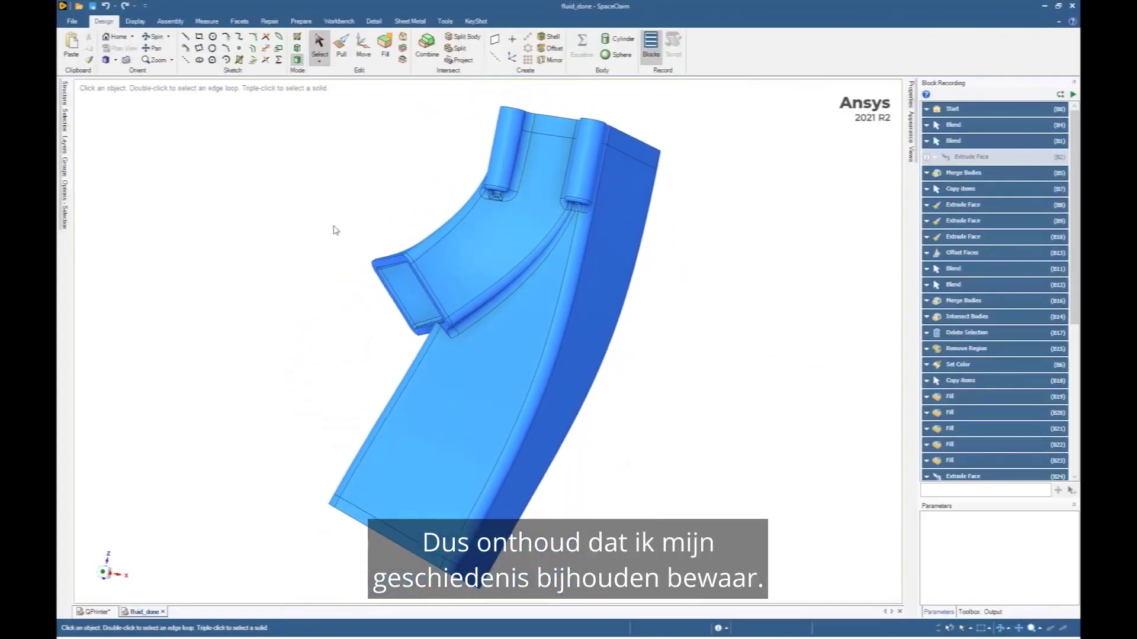
In SpaceClaim, pull the end face of the duct's long rectangular outlet outward by about 8.5 mm.
{"action": "scroll", "coordinate": [986, 252], "scroll_direction": "down", "scroll_amount": 5}
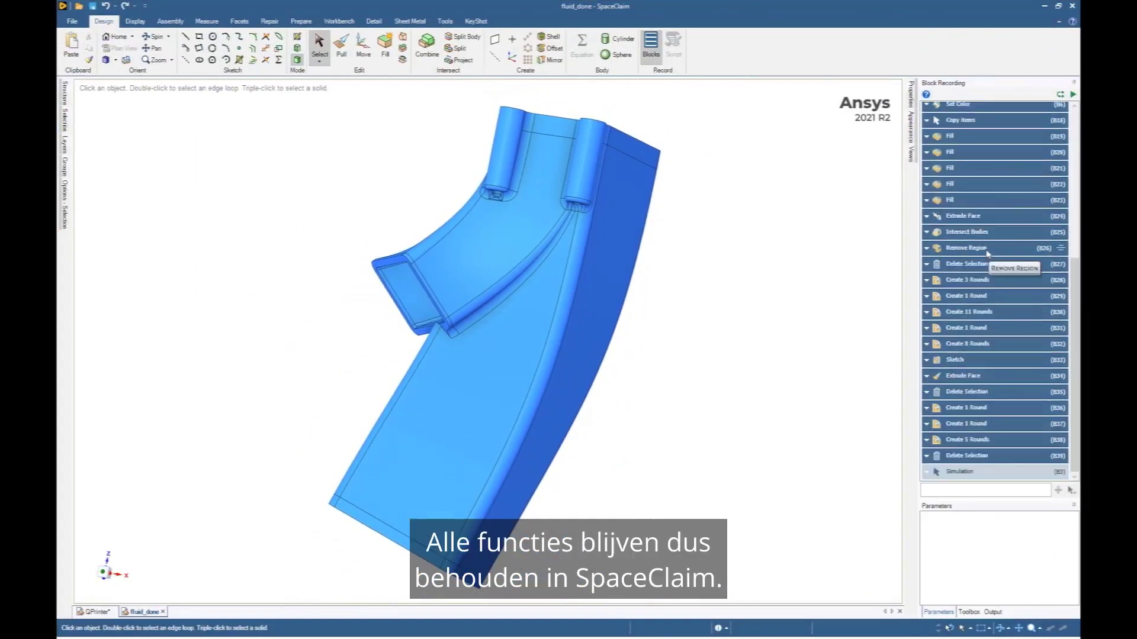
{"action": "middle_click_drag", "start_coordinate": [596, 499], "coordinate": [678, 364]}
{"action": "middle_click_drag", "start_coordinate": [678, 364], "coordinate": [715, 324], "text": "shift"}
{"action": "middle_click", "coordinate": [663, 375]}
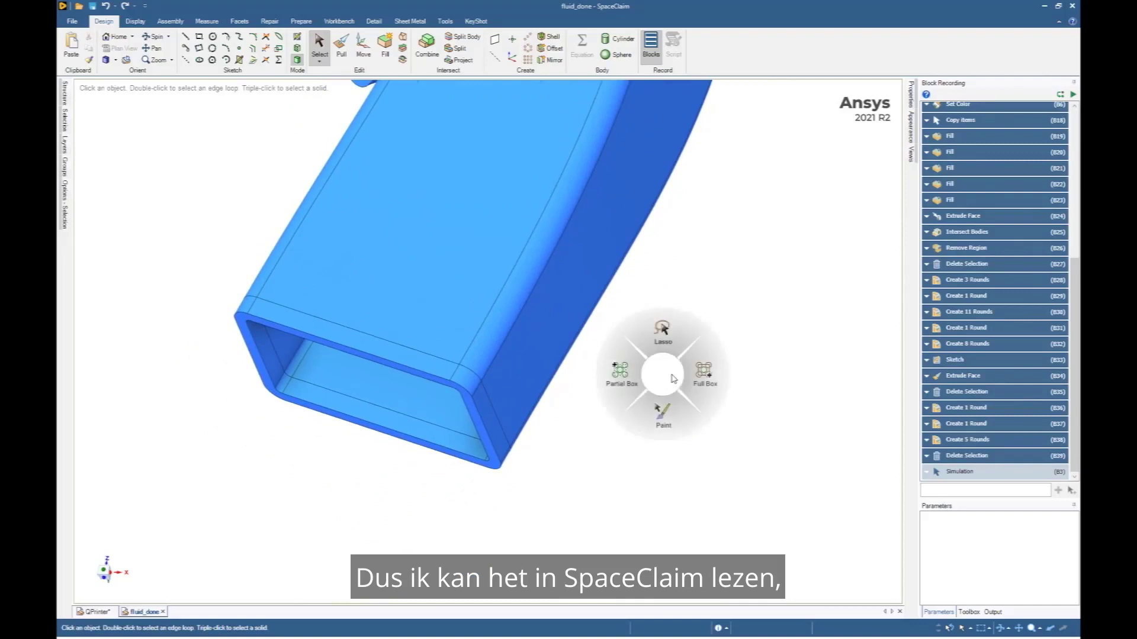
{"action": "mouse_move", "coordinate": [663, 332]}
{"action": "left_click", "coordinate": [711, 359]}
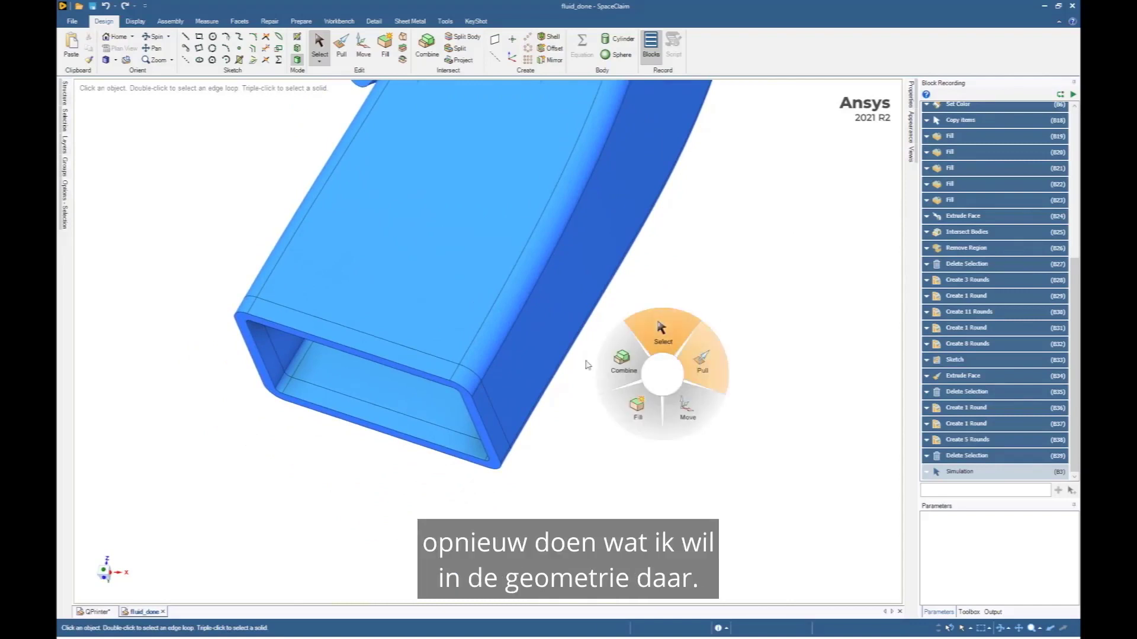
{"action": "left_click", "coordinate": [473, 410]}
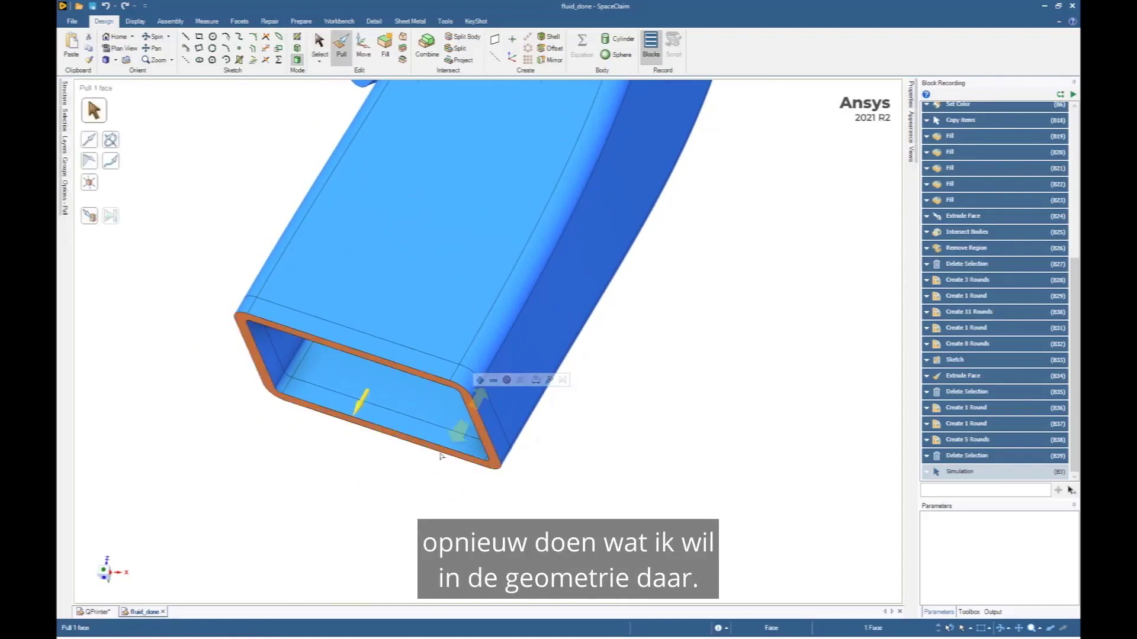
{"action": "left_click_drag", "start_coordinate": [472, 411], "coordinate": [441, 456]}
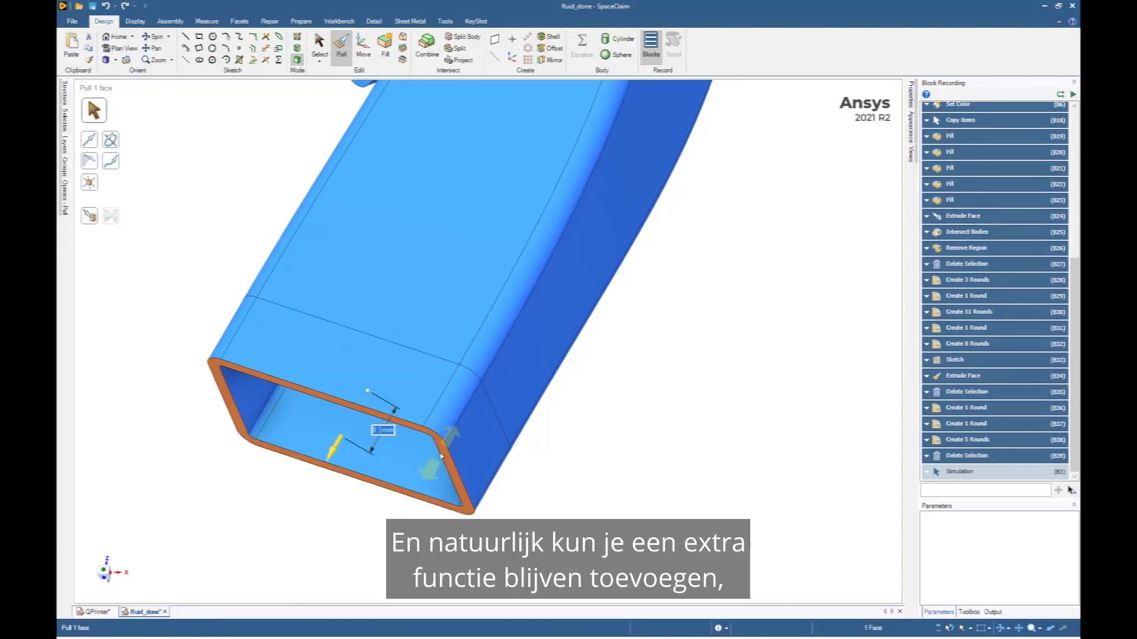
{"action": "left_click", "coordinate": [856, 457]}
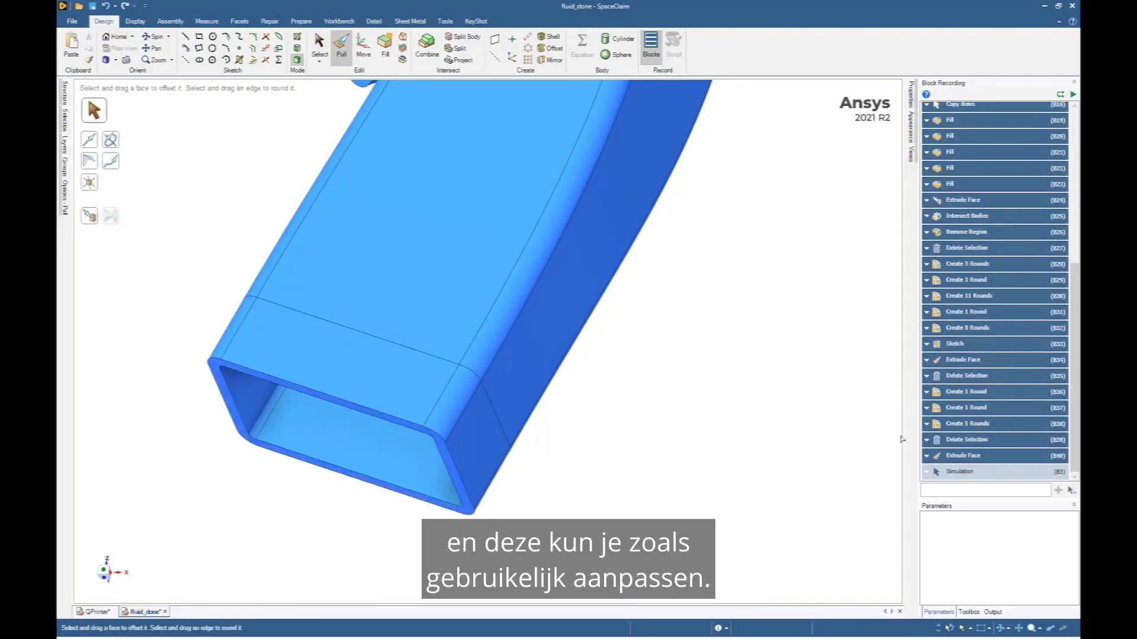
Set the last recorded Extrude Face block's distance to 10 mm and replay the recording to update the duct.
{"action": "mouse_move", "coordinate": [958, 456]}
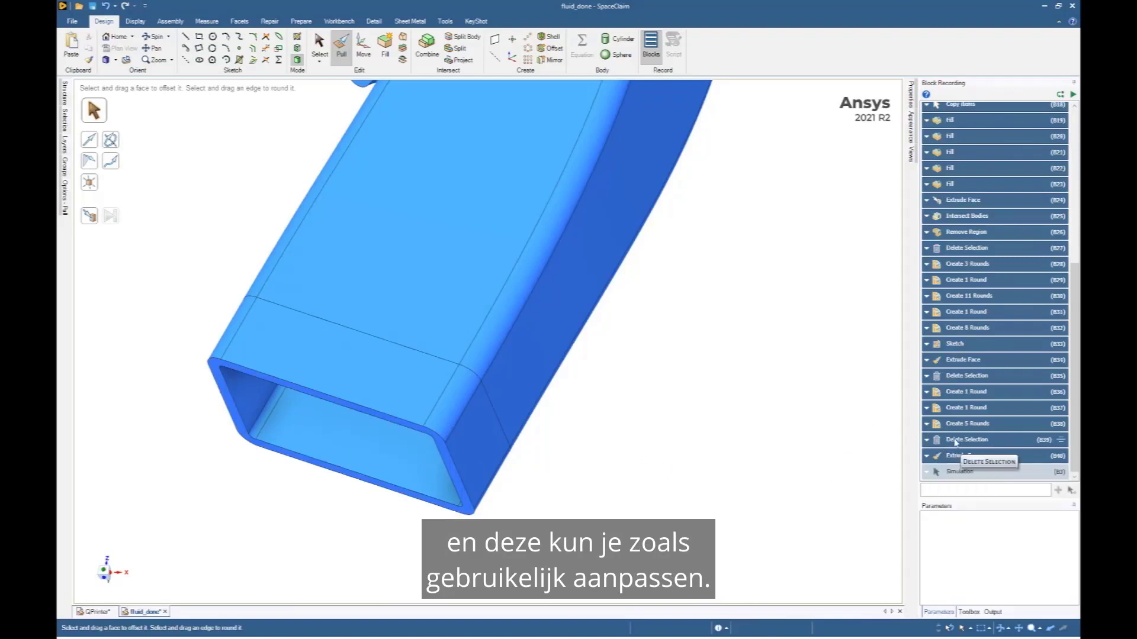
{"action": "left_click", "coordinate": [929, 457]}
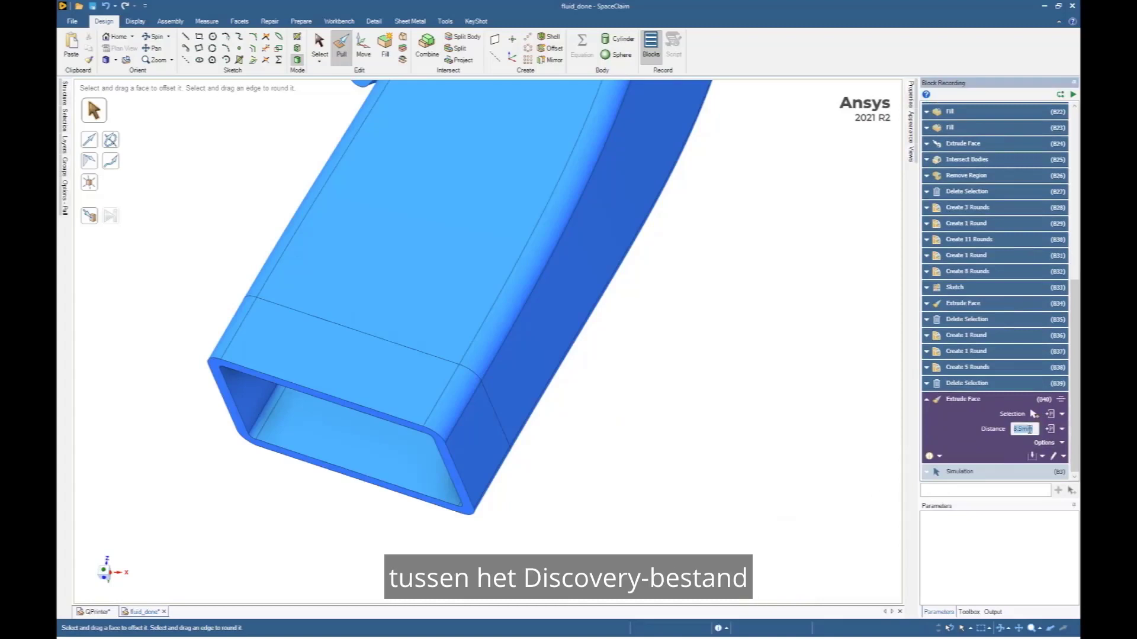
{"action": "type", "text": "10"}
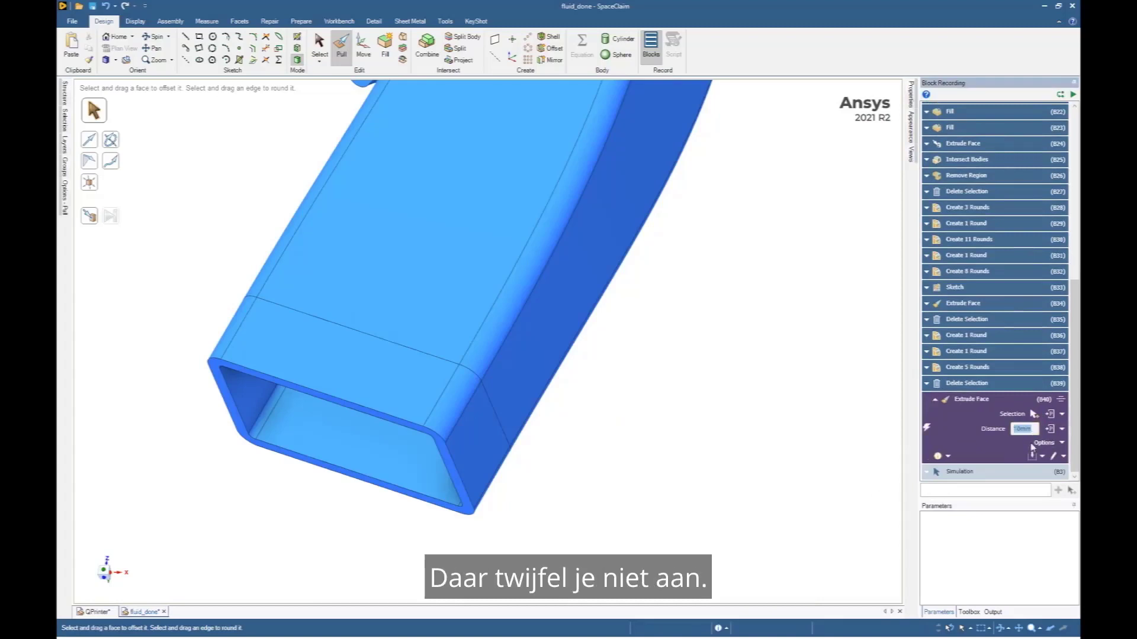
{"action": "left_click", "coordinate": [1061, 95]}
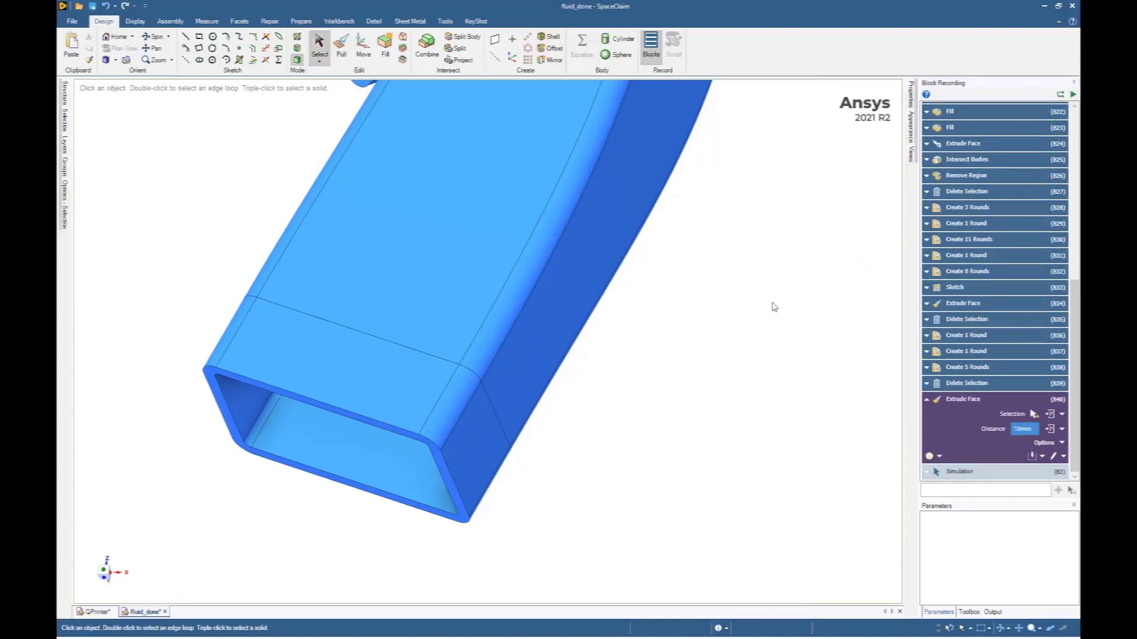
{"action": "scroll", "coordinate": [771, 304], "scroll_direction": "down", "scroll_amount": 5}
{"action": "middle_click_drag", "start_coordinate": [712, 324], "coordinate": [715, 373]}
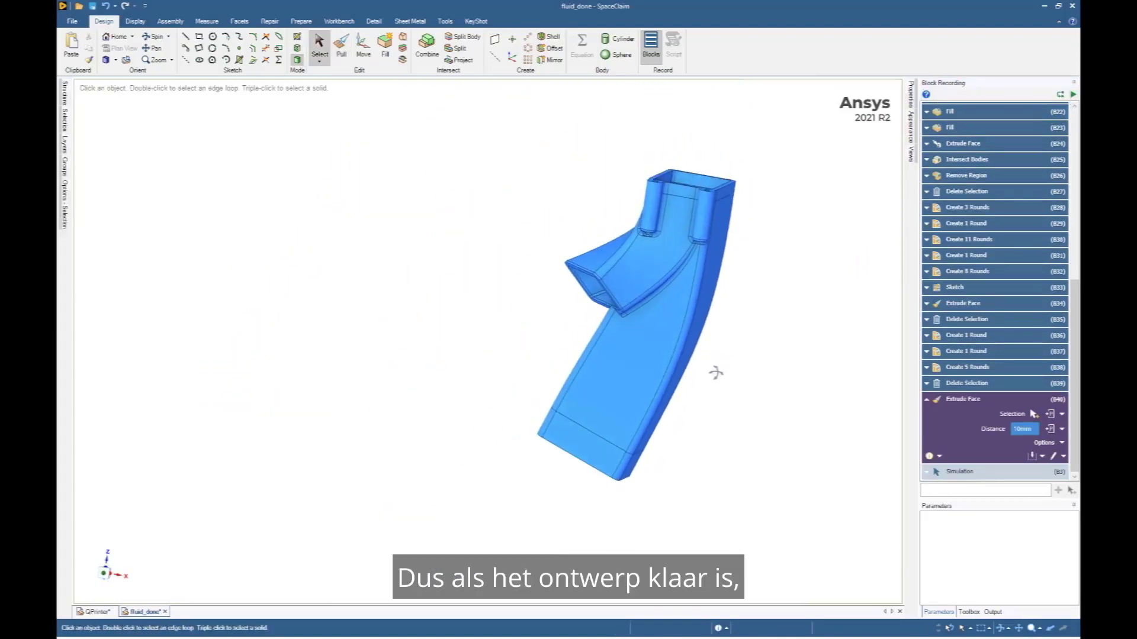
In the QPrinter assembly, replace the air guide component under SE0100_Tetes > CapotTeteV2 > Capot Sup with fluid_done.dsco.
{"action": "left_click", "coordinate": [108, 610]}
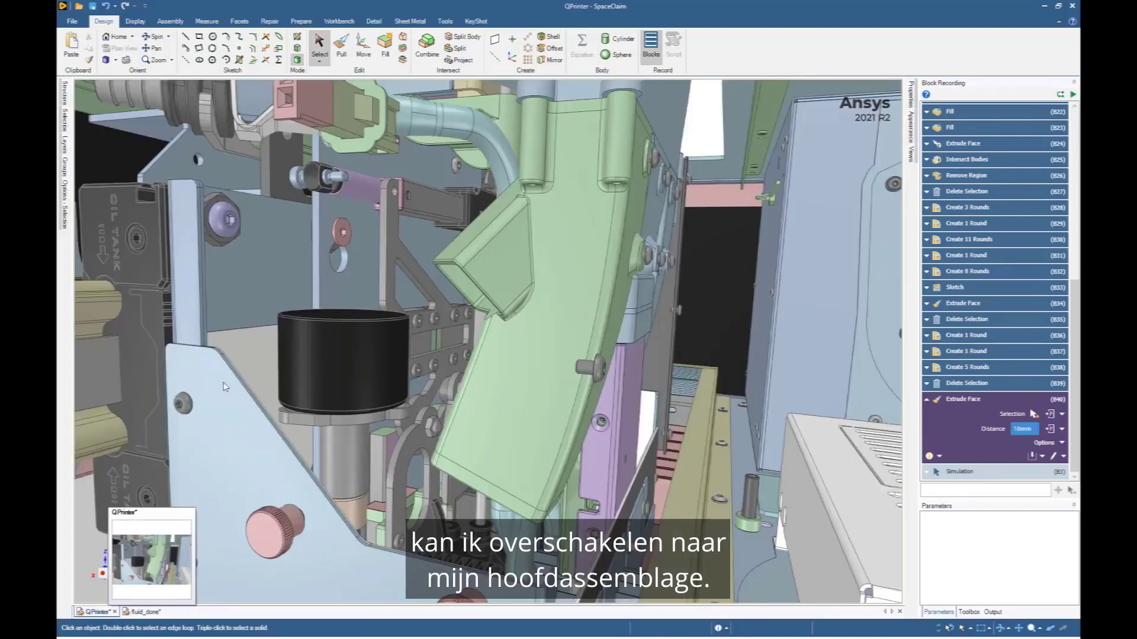
{"action": "left_click", "coordinate": [66, 95]}
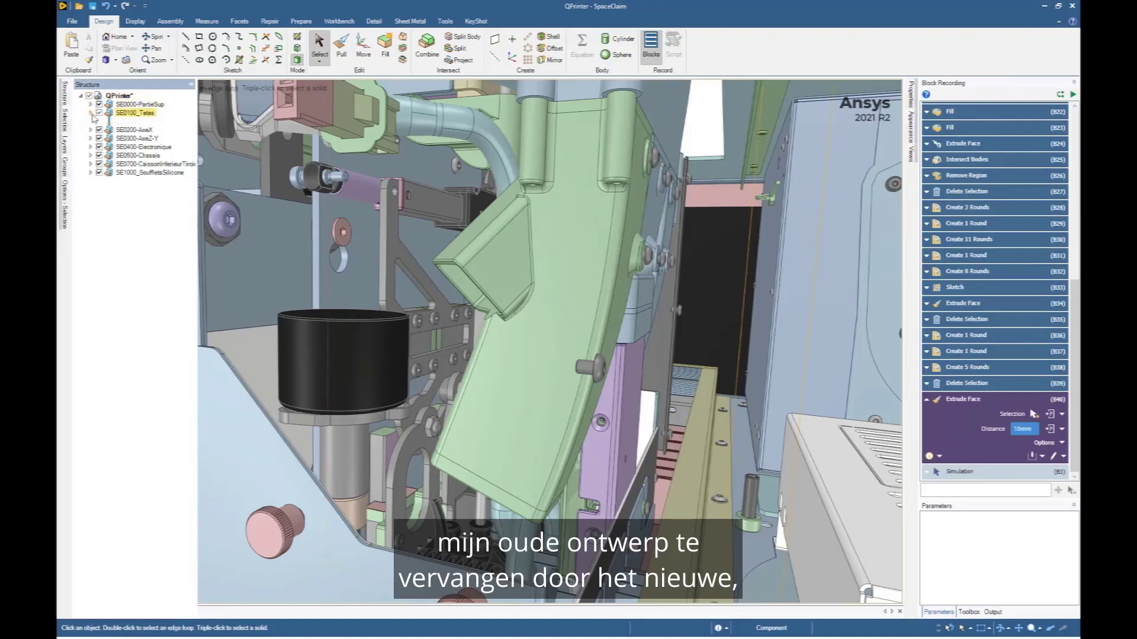
{"action": "left_click", "coordinate": [101, 121]}
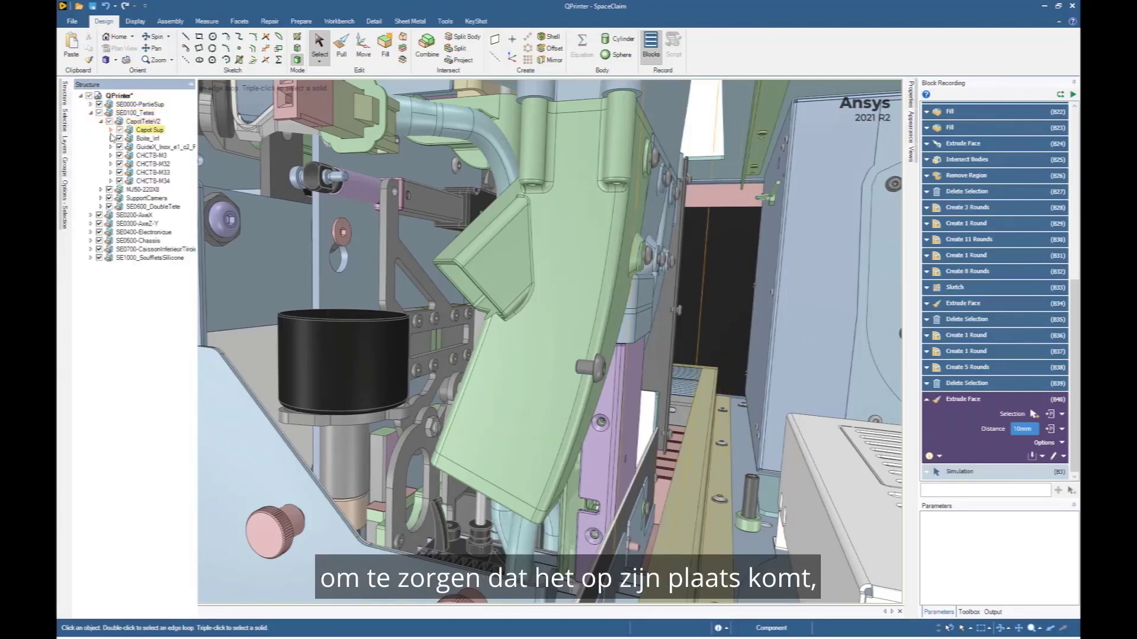
{"action": "left_click", "coordinate": [110, 130]}
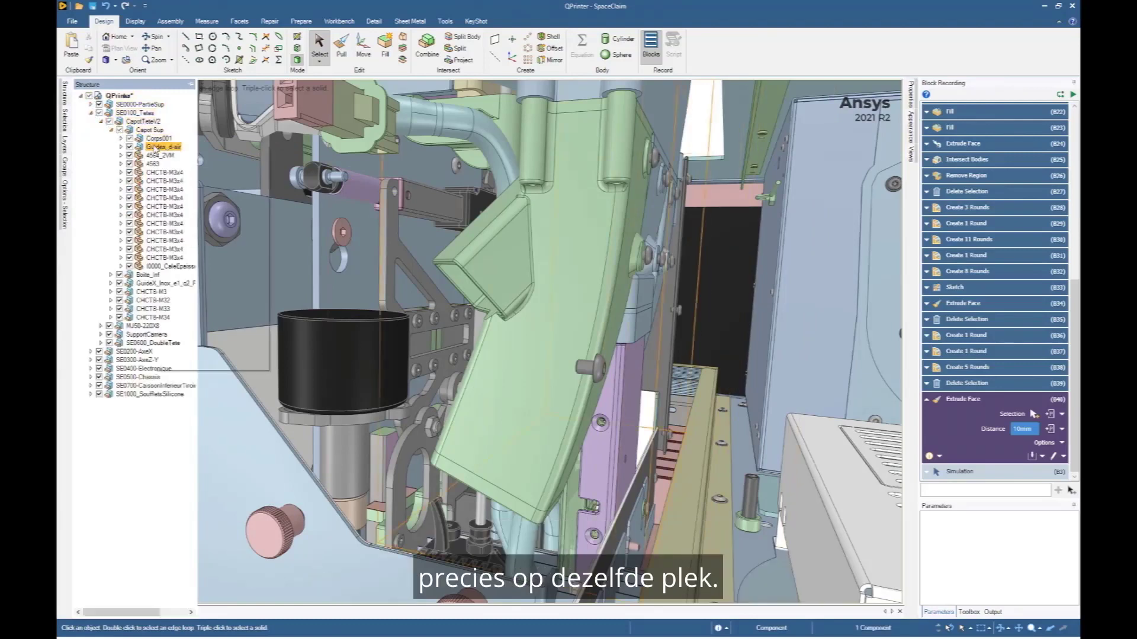
{"action": "right_click", "coordinate": [154, 148]}
{"action": "mouse_move", "coordinate": [202, 265]}
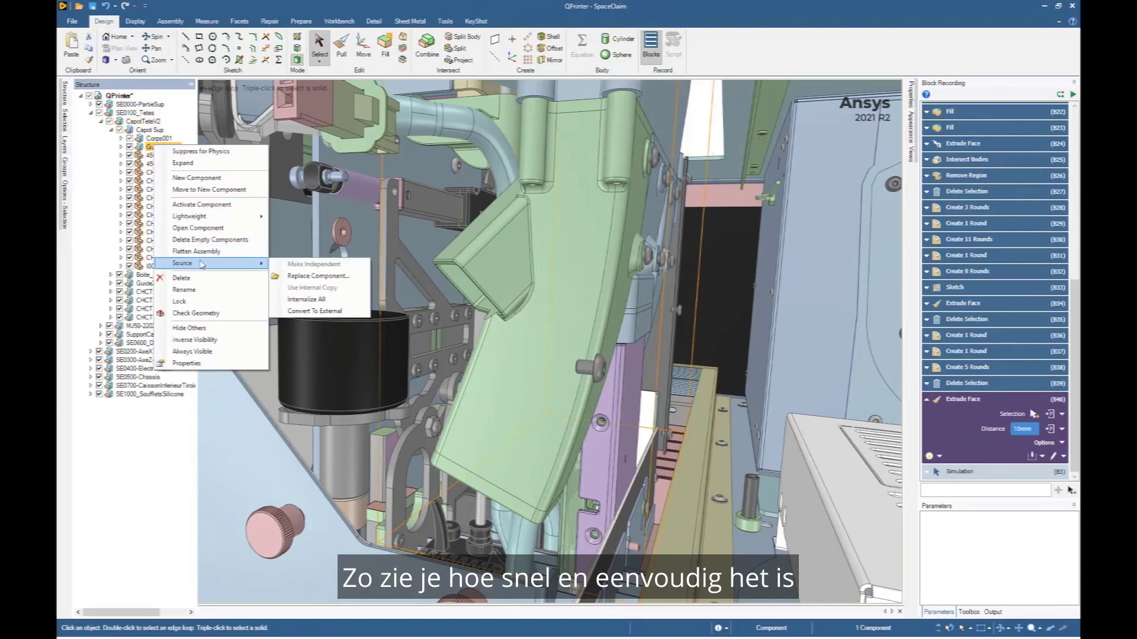
{"action": "left_click", "coordinate": [320, 276]}
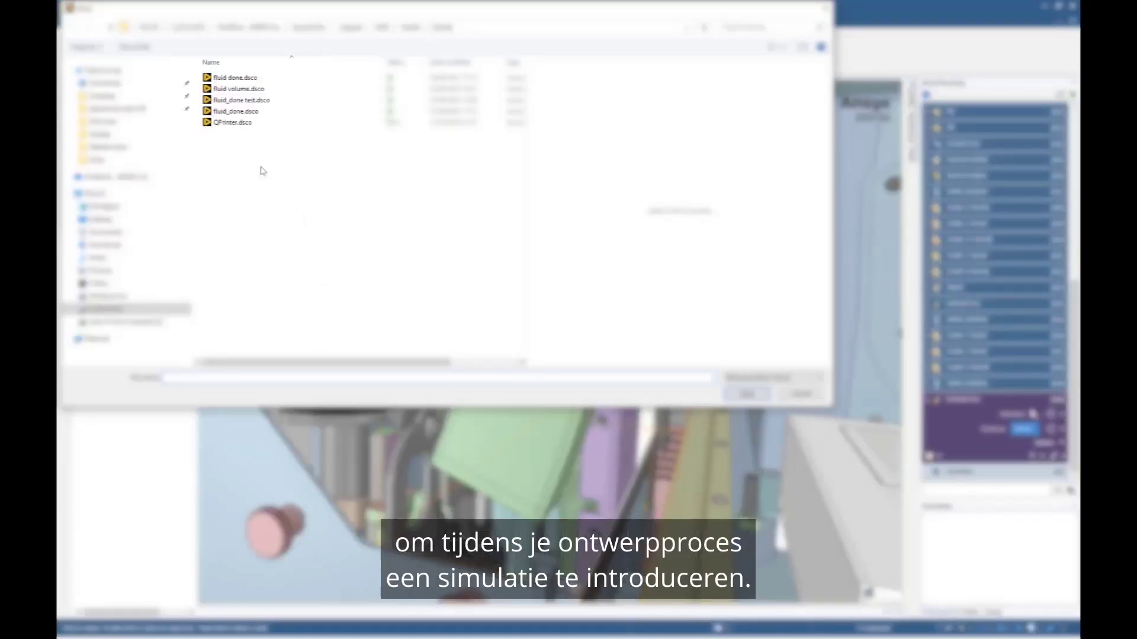
{"action": "double_click", "coordinate": [236, 111]}
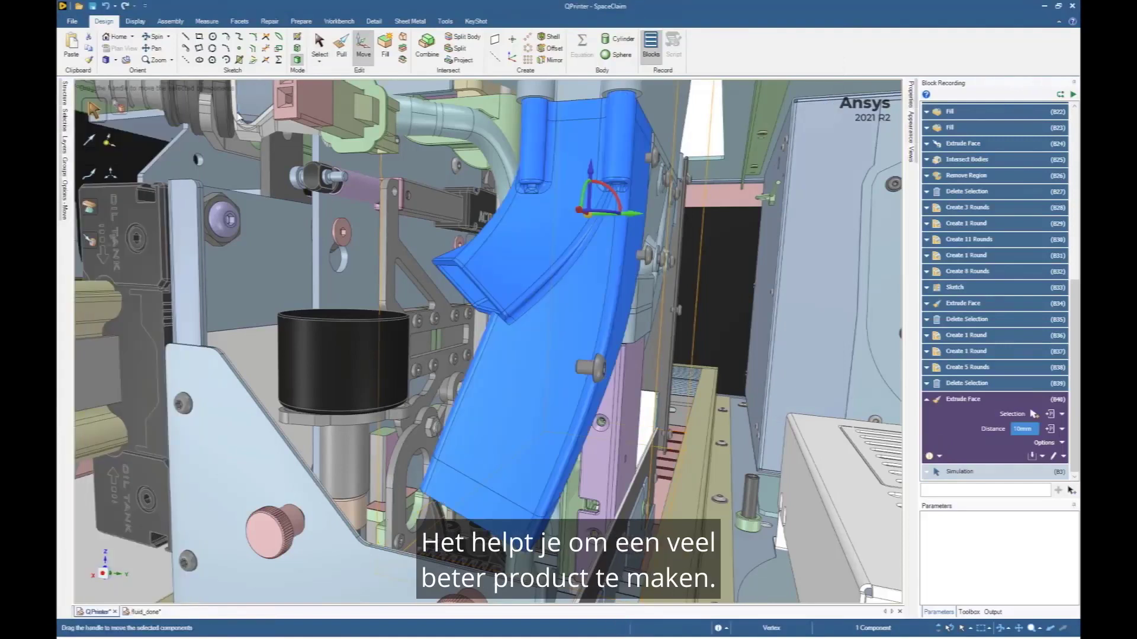
{"action": "key", "text": "Escape"}
{"action": "middle_click_drag", "start_coordinate": [566, 346], "coordinate": [557, 349]}
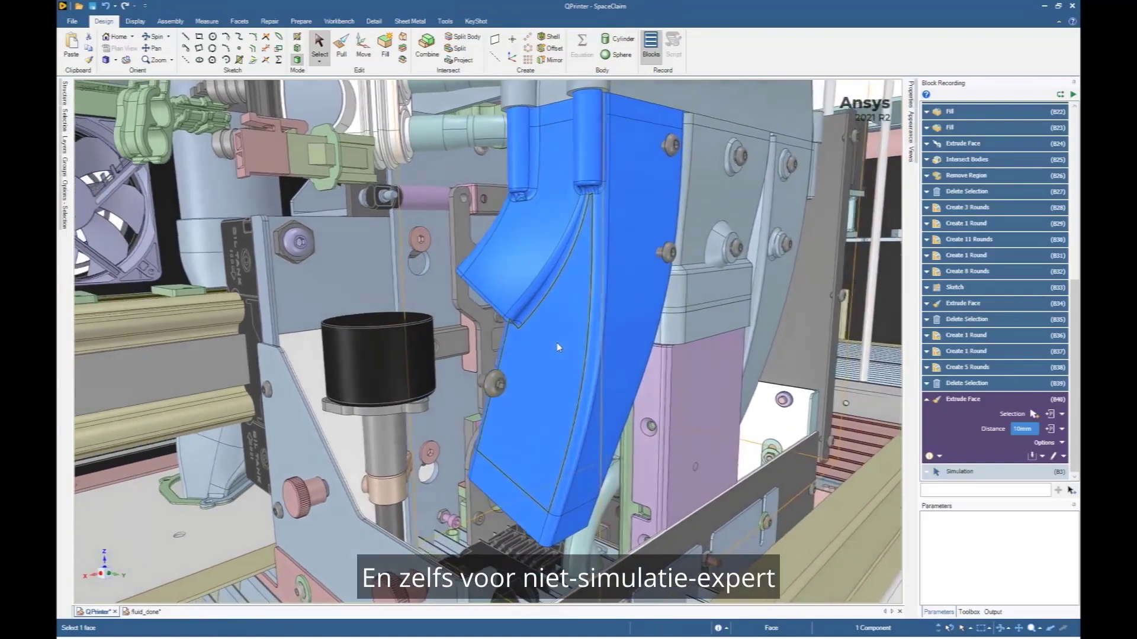